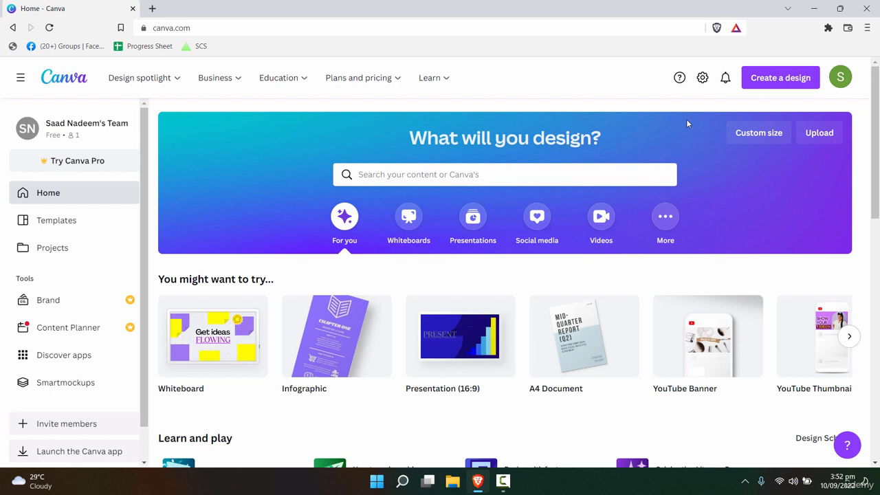
# - Start a new Facebook Cover design by searching 'face' under Create a design
pyautogui.click(809, 80)
pyautogui.write('facebook')
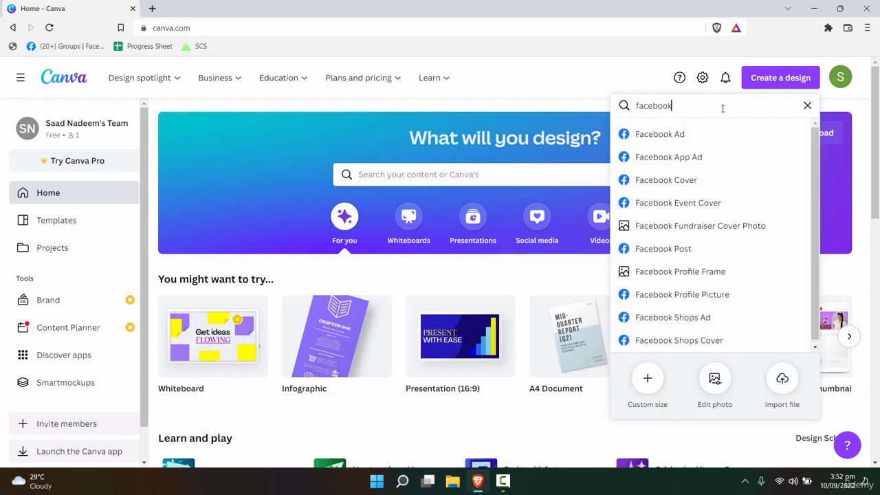
pyautogui.click(687, 182)
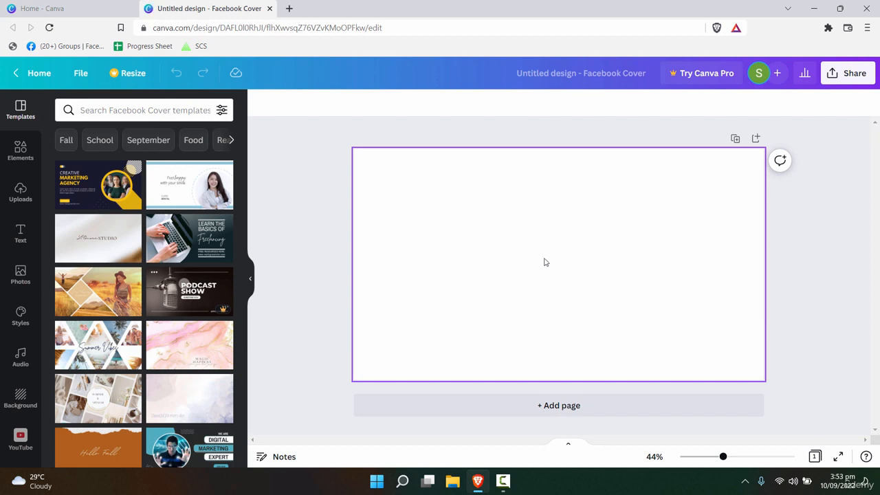
# - Apply the 'Financial Freedom Before Thirty' event template with three ringed speaker photos
pyautogui.scroll(-3, 167, 244)
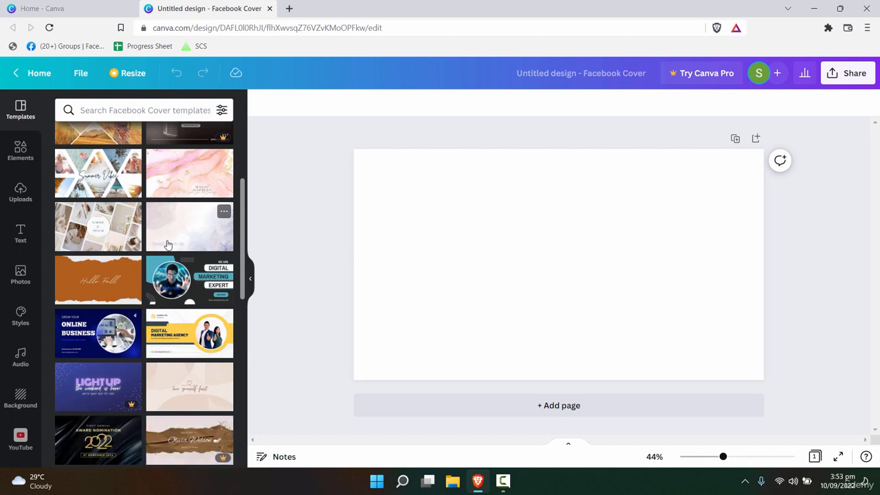
pyautogui.scroll(-4, 180, 350)
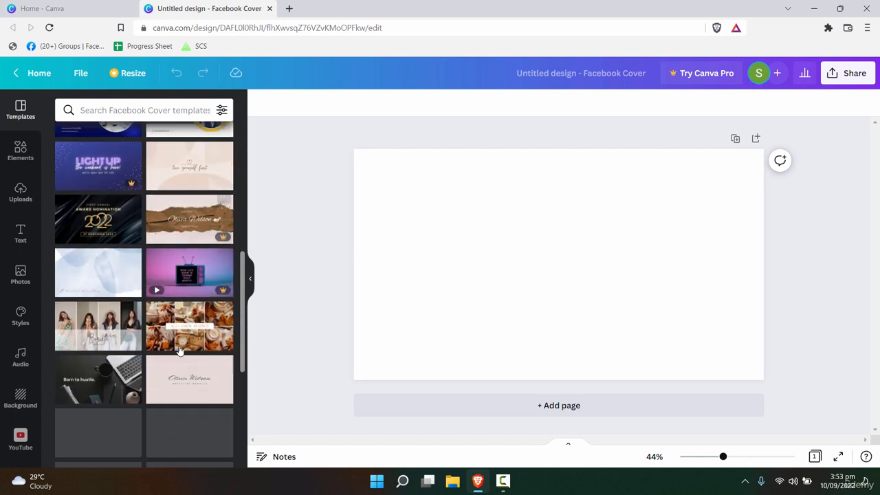
pyautogui.scroll(-5, 178, 382)
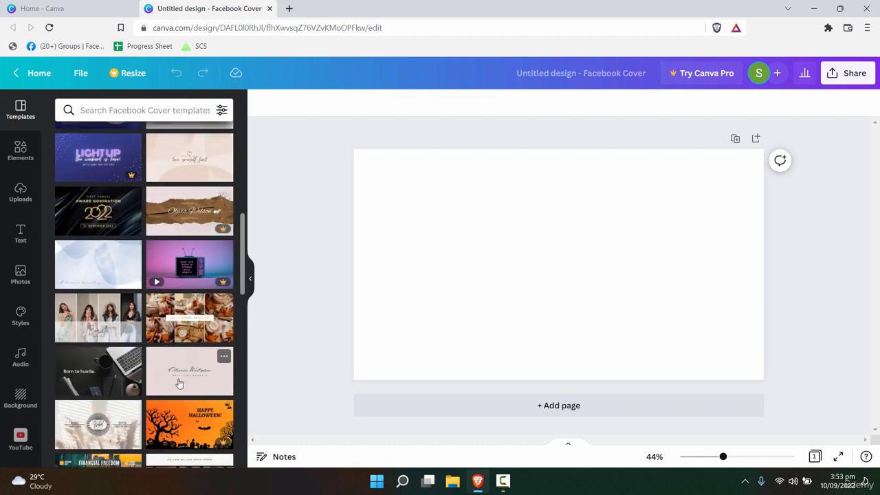
pyautogui.scroll(-4, 179, 383)
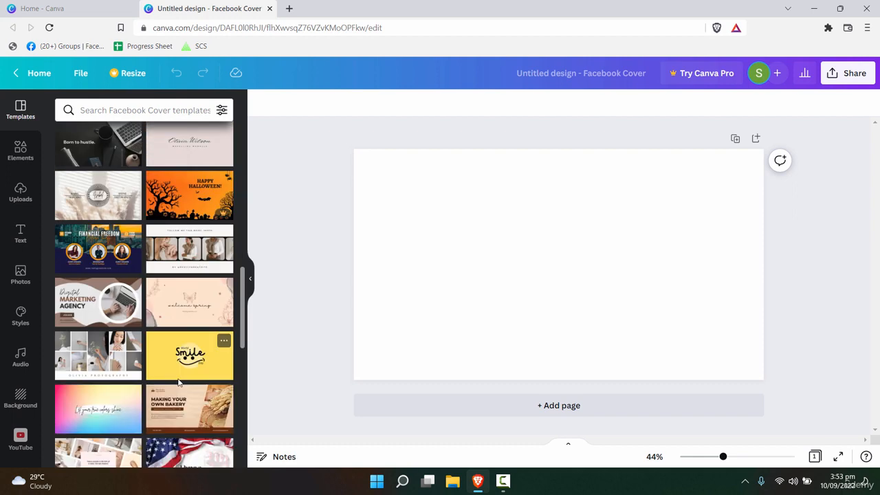
pyautogui.click(114, 267)
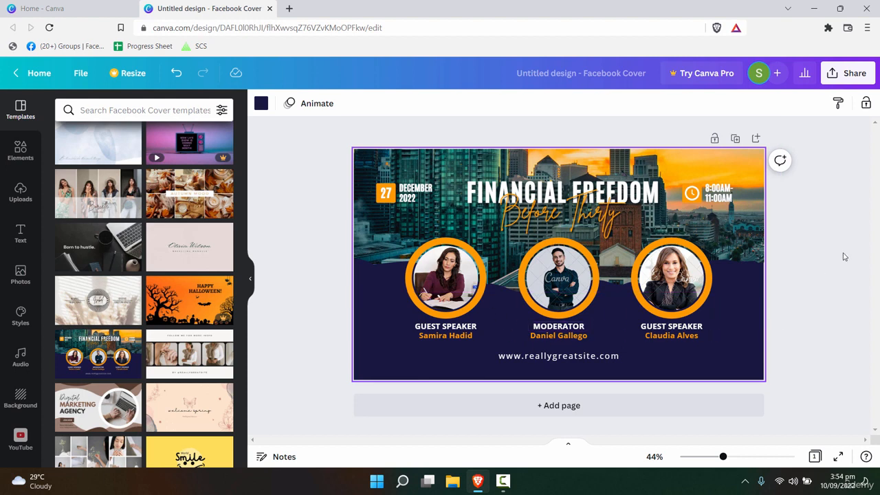
# - Delete the top city photo, leaving the sky-and-clouds placeholder selected
pyautogui.click(752, 172)
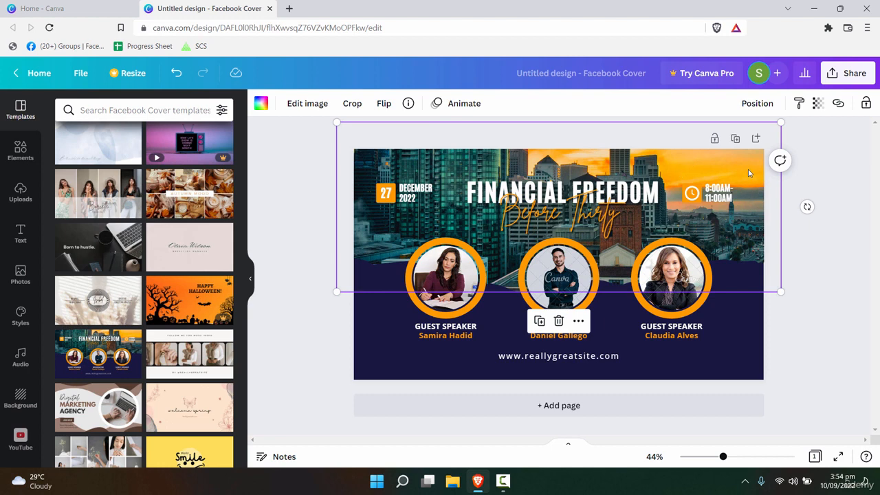
pyautogui.press('Delete')
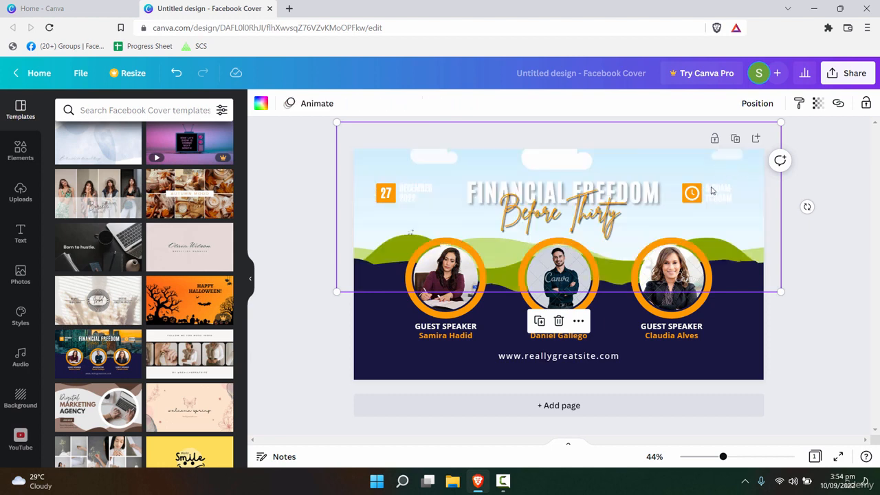
pyautogui.click(479, 333)
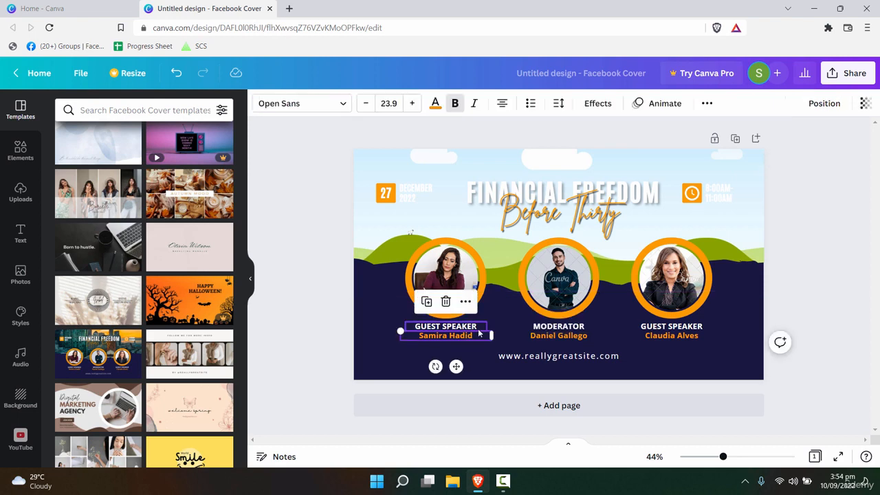
pyautogui.click(372, 301)
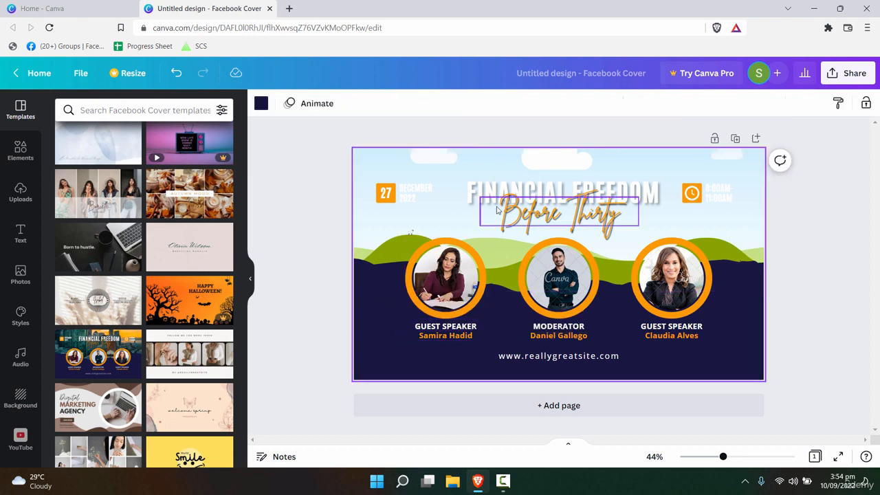
pyautogui.click(756, 170)
# - Browse the Elements and Uploads panels, then go to the stock Photos library
pyautogui.click(20, 150)
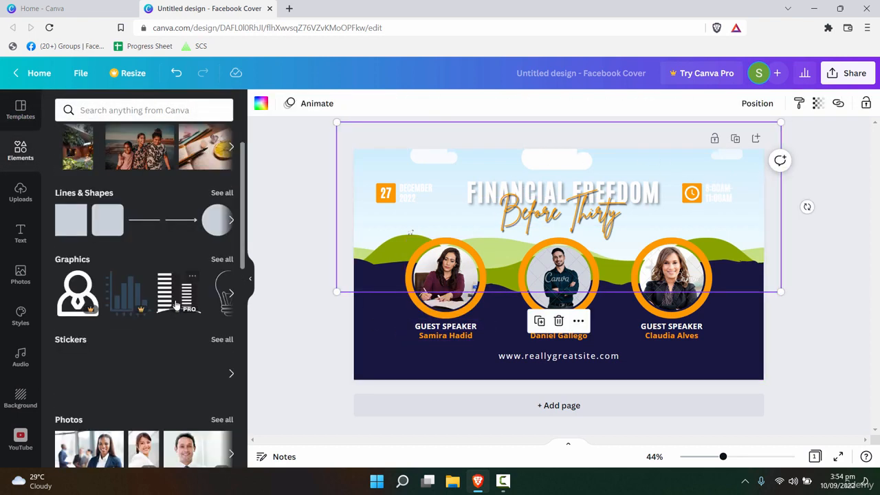
pyautogui.scroll(-3, 168, 308)
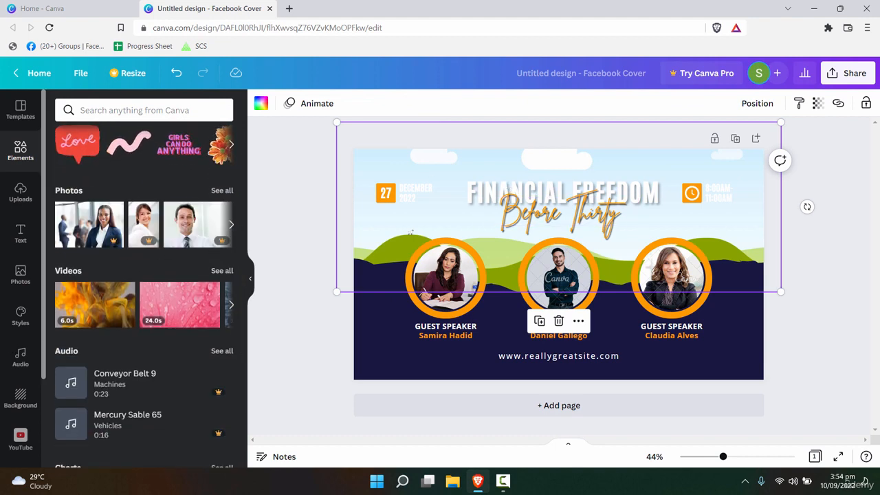
pyautogui.click(21, 192)
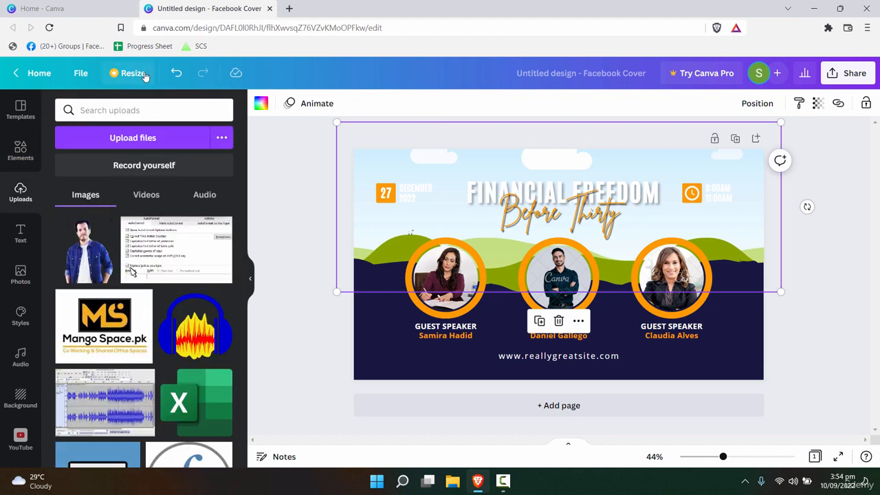
pyautogui.click(21, 152)
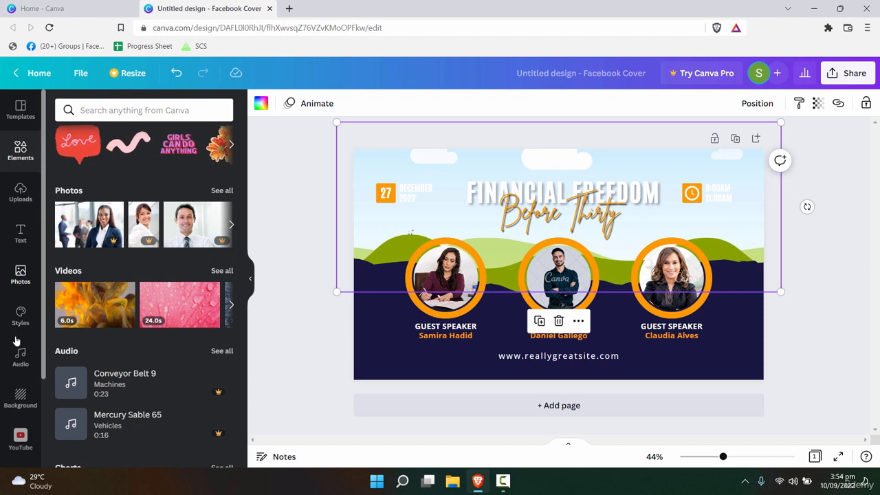
pyautogui.click(21, 275)
# - Search photos for 'restaurant' and drag the interior photo into the top image frame
pyautogui.click(119, 110)
pyautogui.write('re')
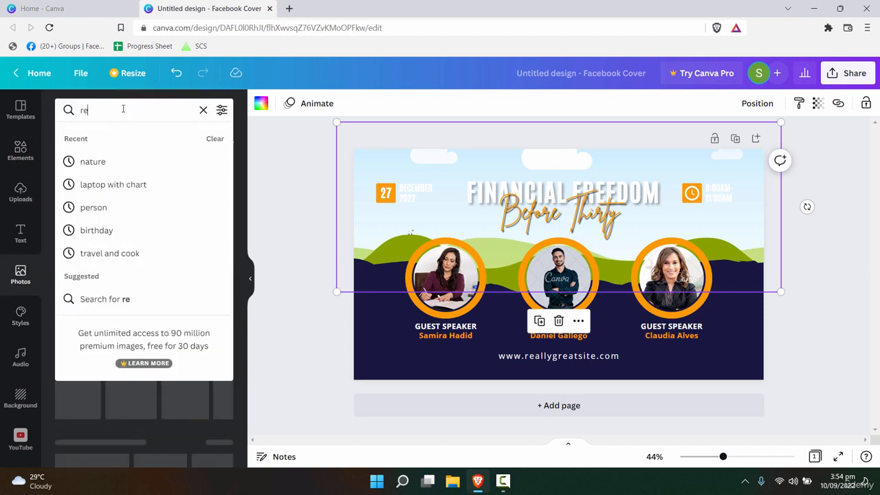
pyautogui.write('stauraant')
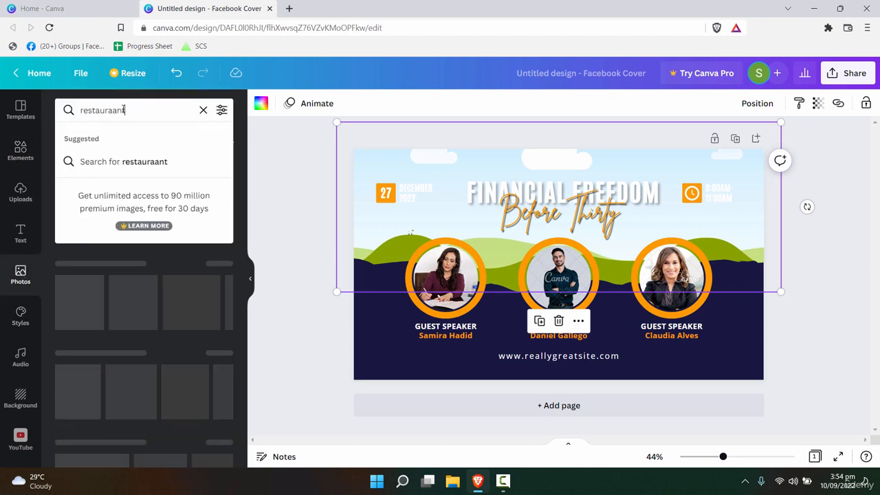
pyautogui.press('Return')
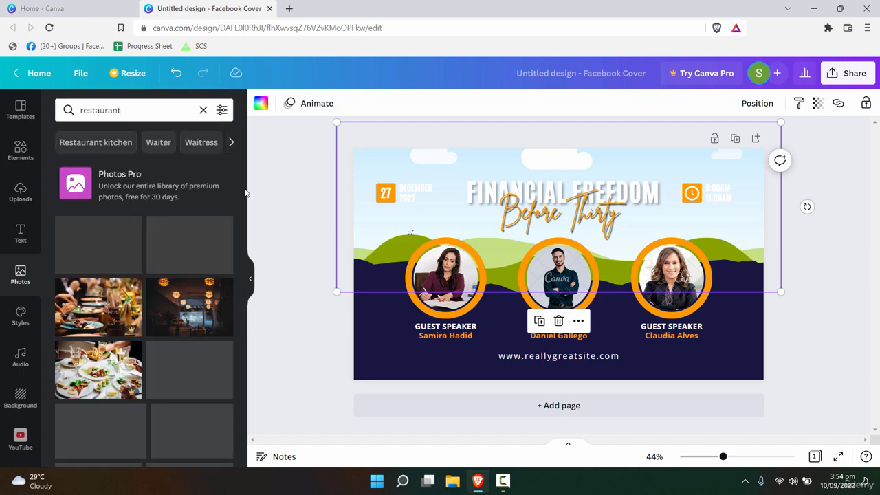
pyautogui.moveTo(102, 265); pyautogui.dragTo(673, 242)
pyautogui.hotkey('ctrl', 'z')
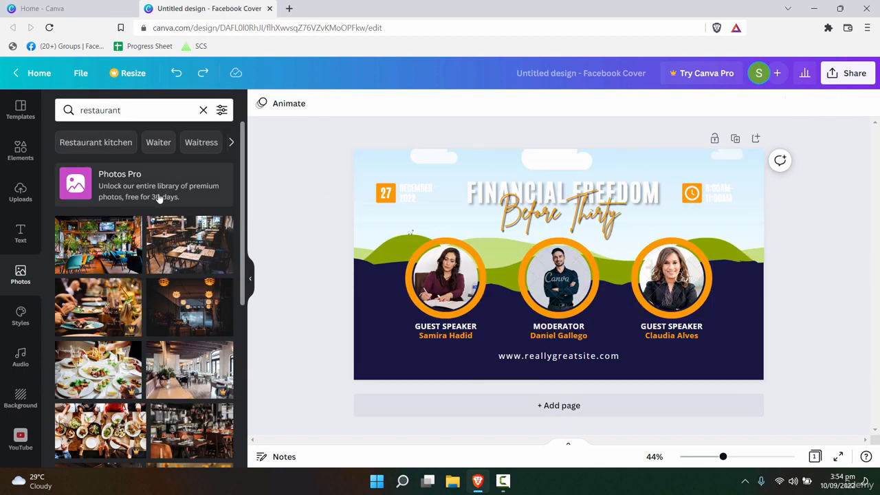
pyautogui.click(99, 251)
pyautogui.hotkey('ctrl', 'z')
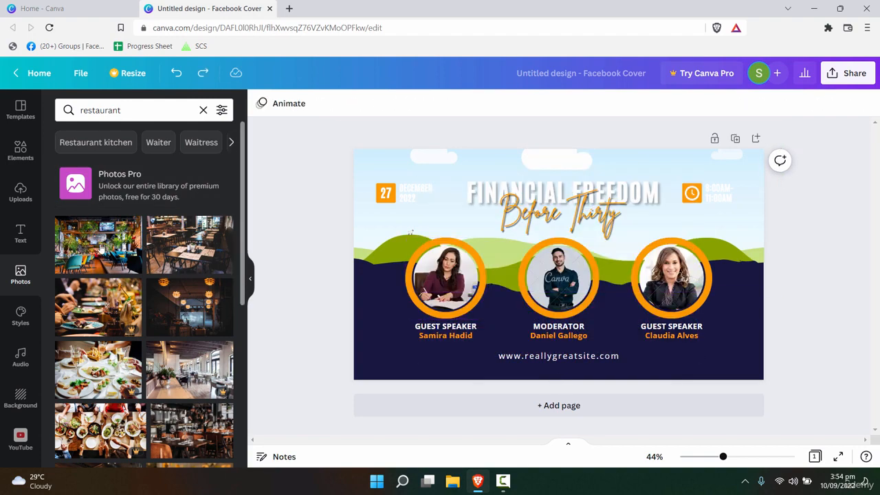
pyautogui.moveTo(99, 244); pyautogui.dragTo(378, 204)
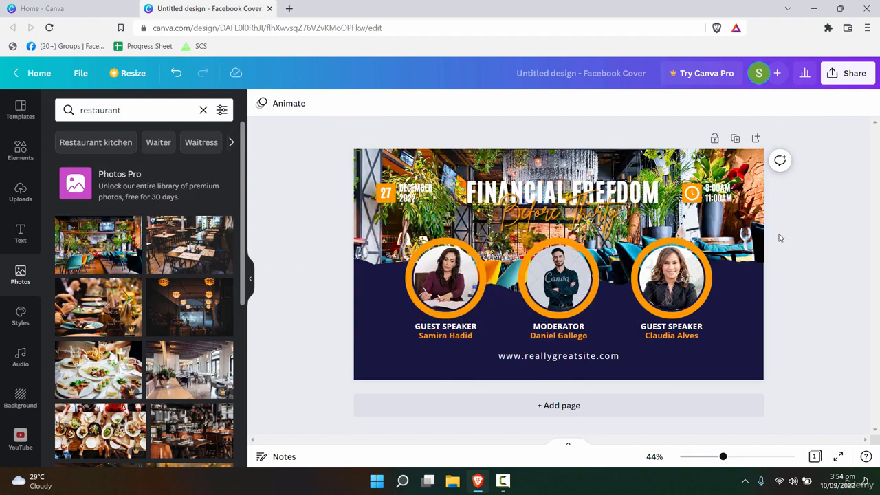
# - Retype the heading as 'RESTAURANT' and the Before Thirty script line as 'Theme Based'
pyautogui.doubleClick(633, 194)
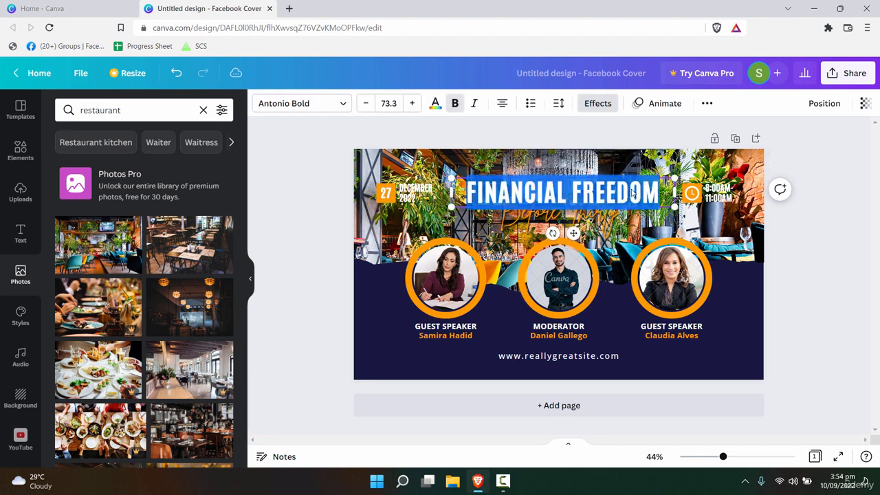
pyautogui.write('REST')
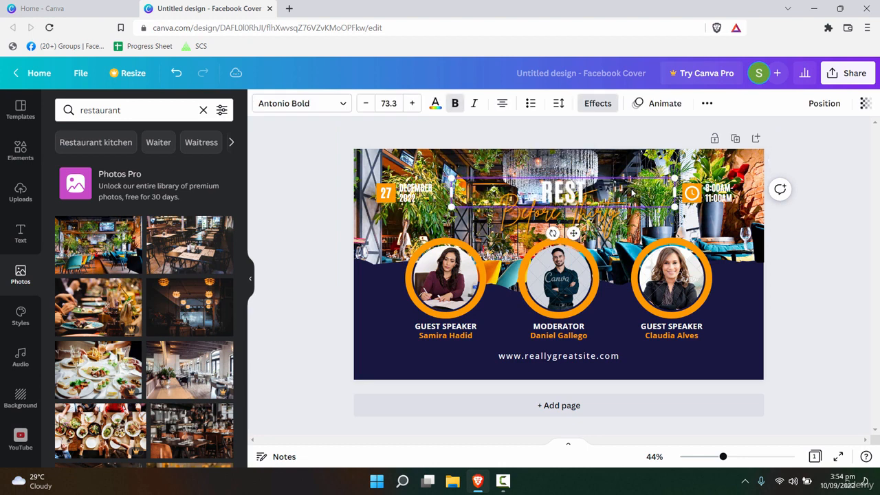
pyautogui.write('AURANT')
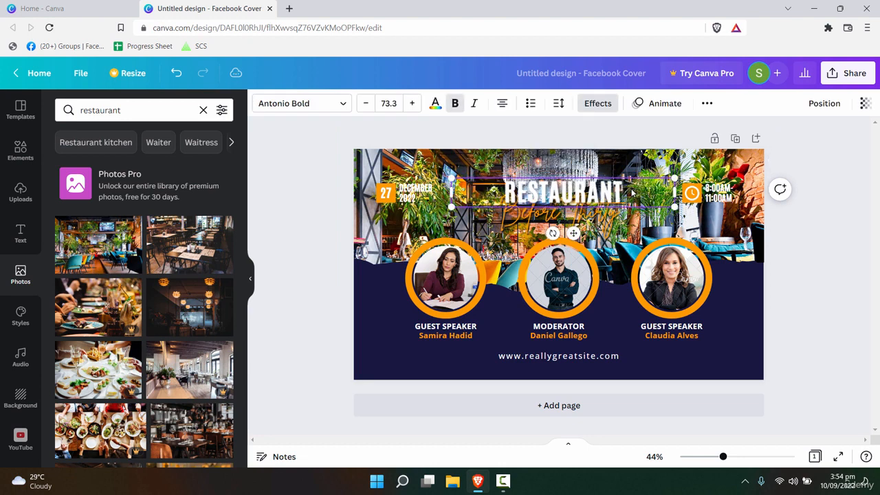
pyautogui.doubleClick(561, 212)
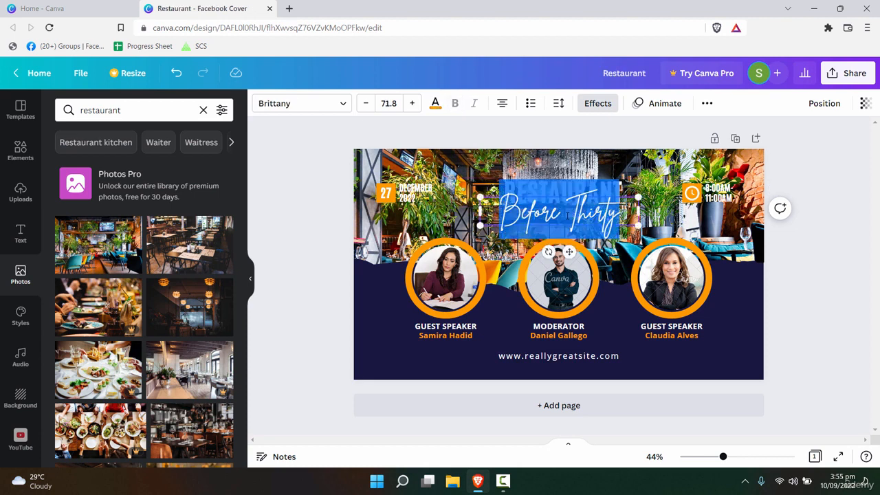
pyautogui.write('fo')
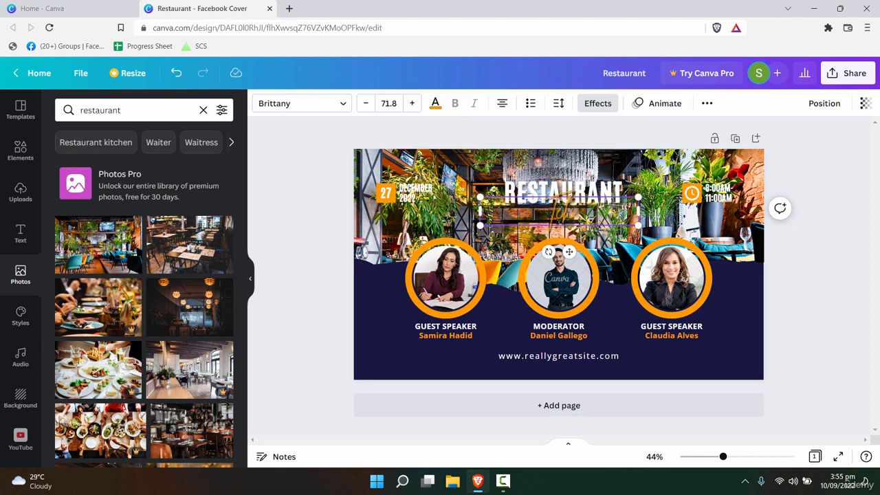
pyautogui.write('r you')
pyautogui.press('BackSpace')
pyautogui.press('BackSpace')
pyautogui.press('BackSpace')
pyautogui.press('BackSpace')
pyautogui.press('BackSpace')
pyautogui.press('BackSpace')
pyautogui.press('BackSpace')
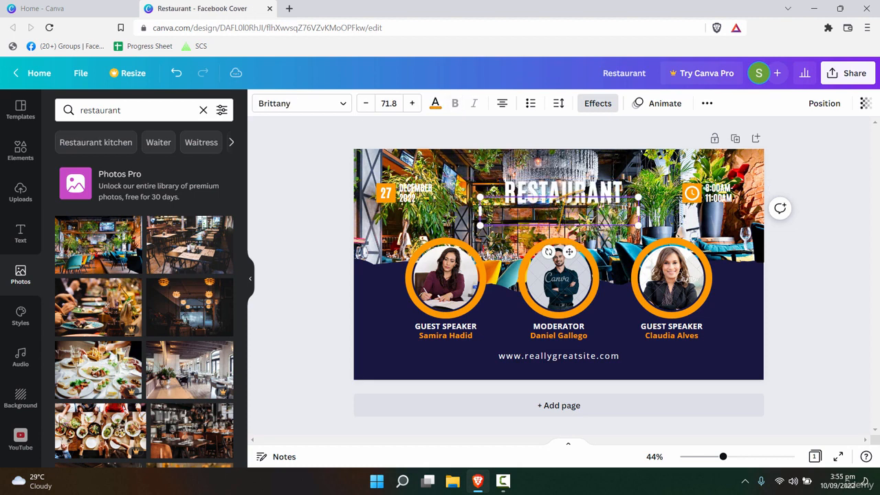
pyautogui.write('Theme Bar')
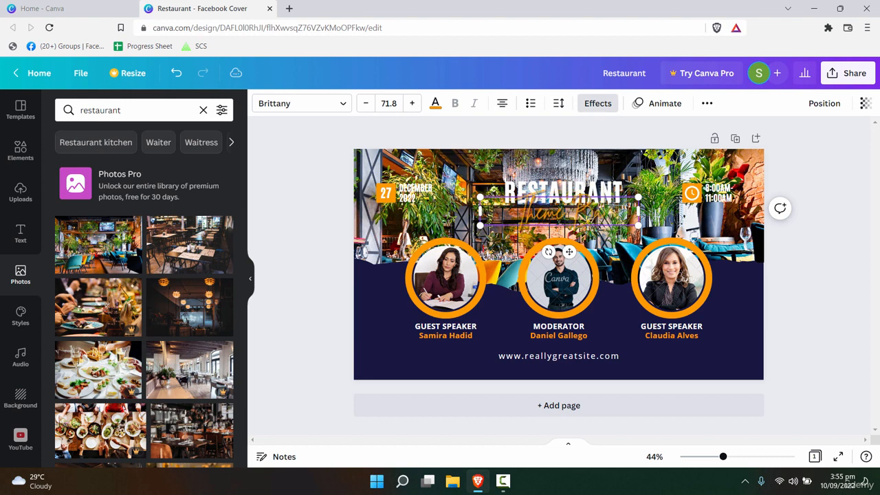
pyautogui.write('ed')
pyautogui.click(688, 223)
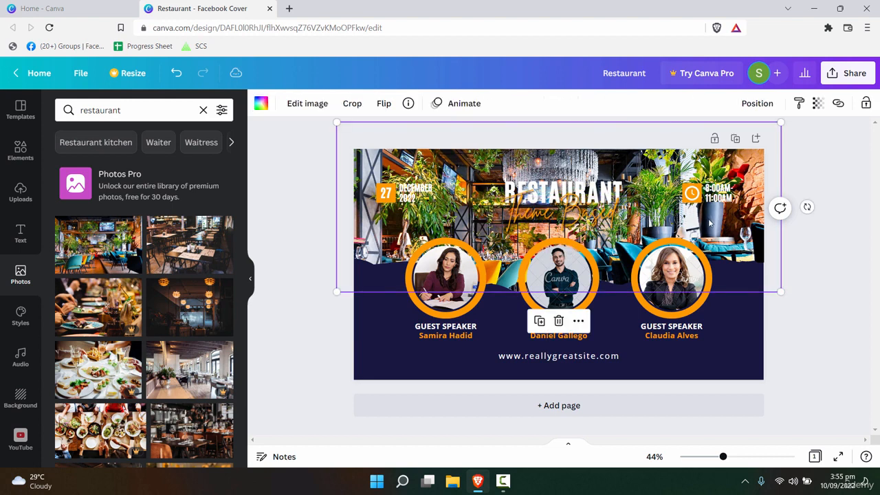
# - Replace the top background photo with the close-up food-plate image
pyautogui.click(750, 327)
pyautogui.click(459, 171)
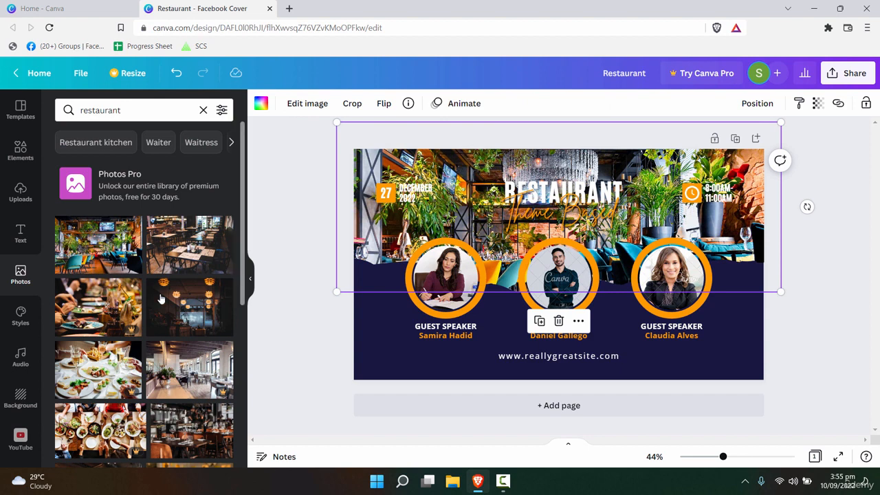
pyautogui.click(189, 244)
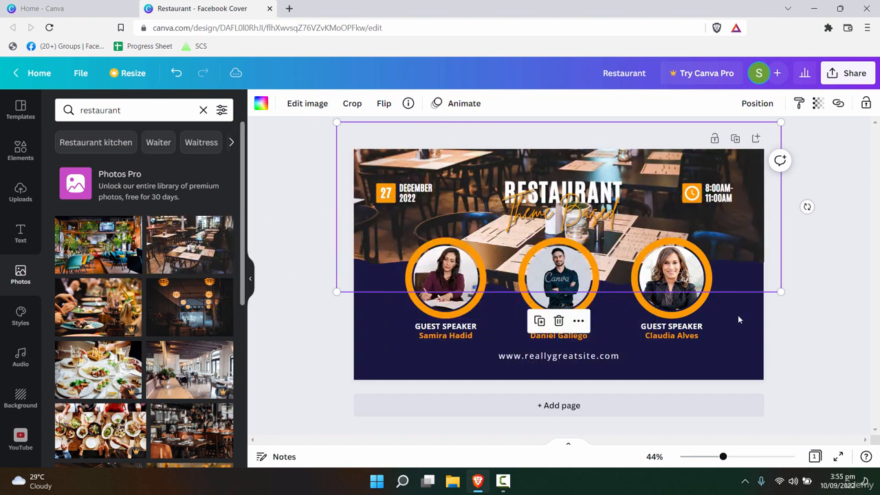
pyautogui.scroll(-3, 124, 323)
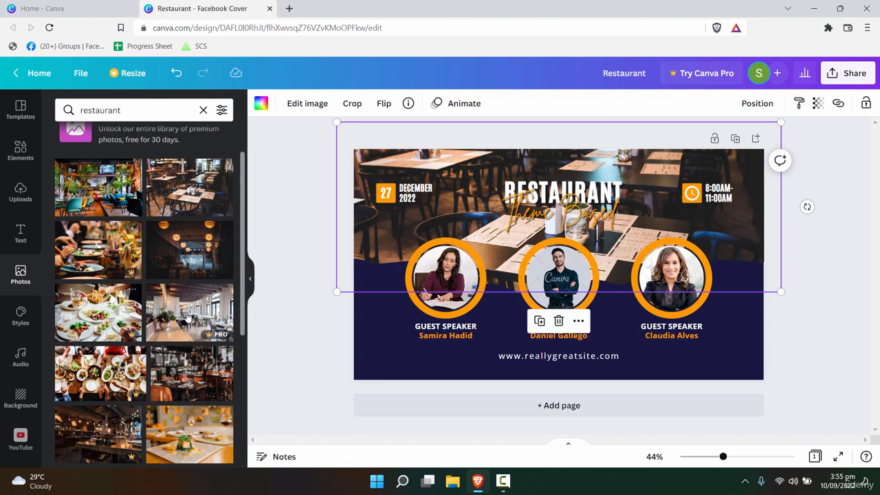
pyautogui.click(194, 352)
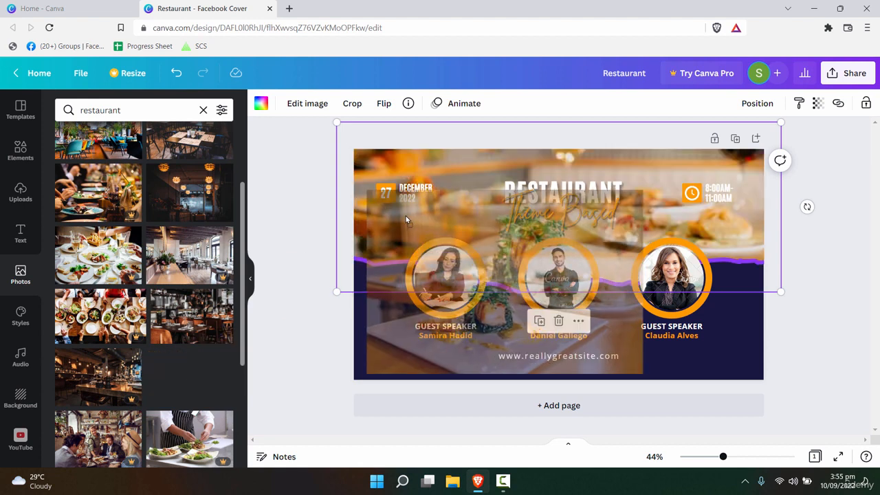
# - Shrink the Theme Based script title slightly and nudge it left
pyautogui.click(624, 220)
pyautogui.moveTo(631, 225); pyautogui.dragTo(600, 222)
pyautogui.click(761, 336)
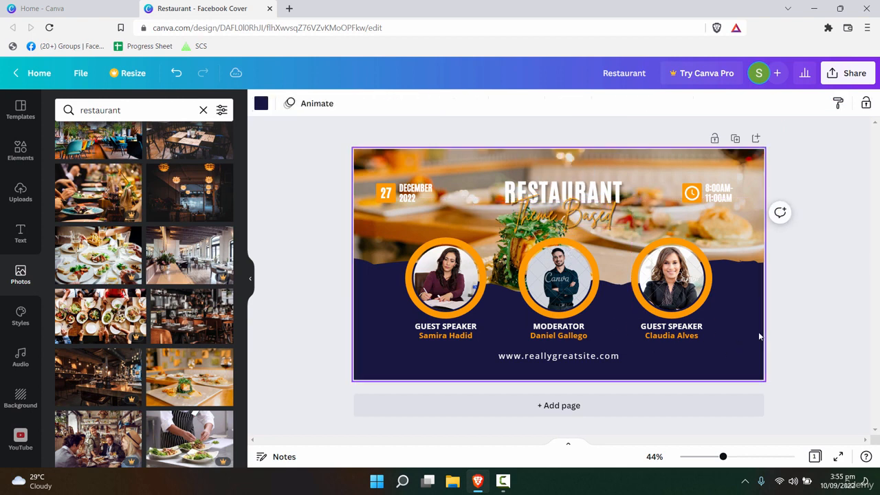
pyautogui.click(387, 201)
pyautogui.click(388, 199)
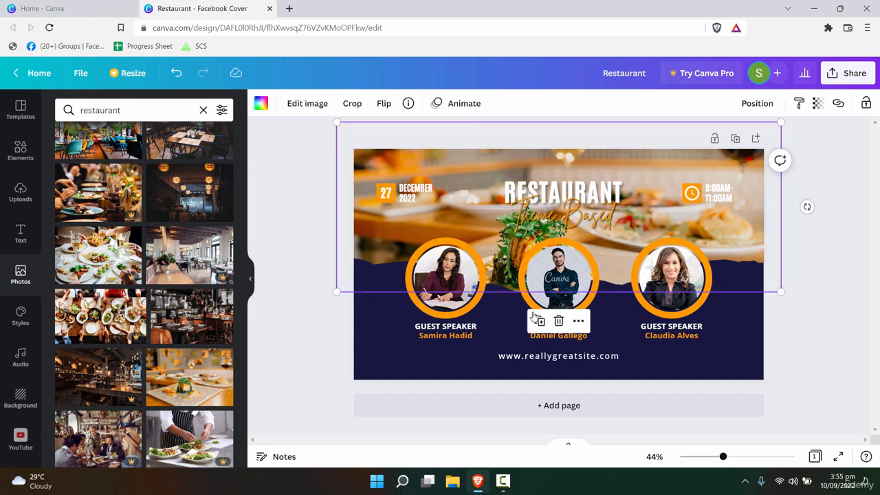
# - Try a new colour on the 27 date text, then undo it
pyautogui.click(384, 188)
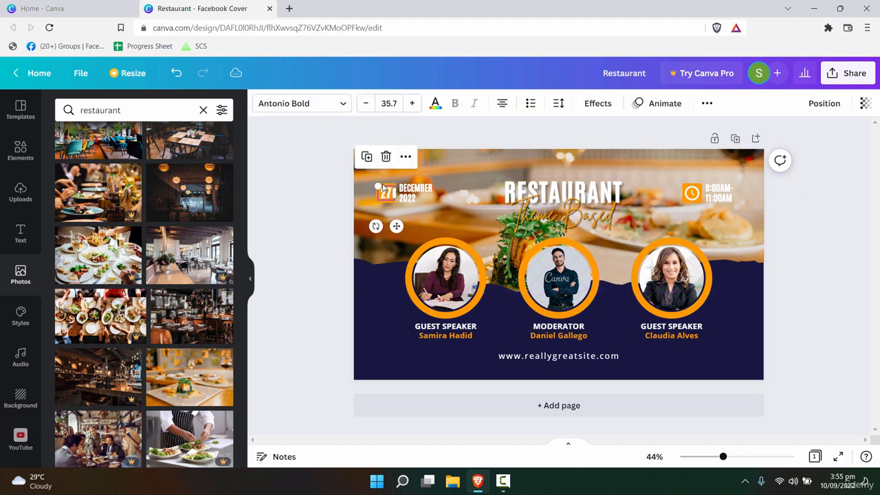
pyautogui.click(436, 106)
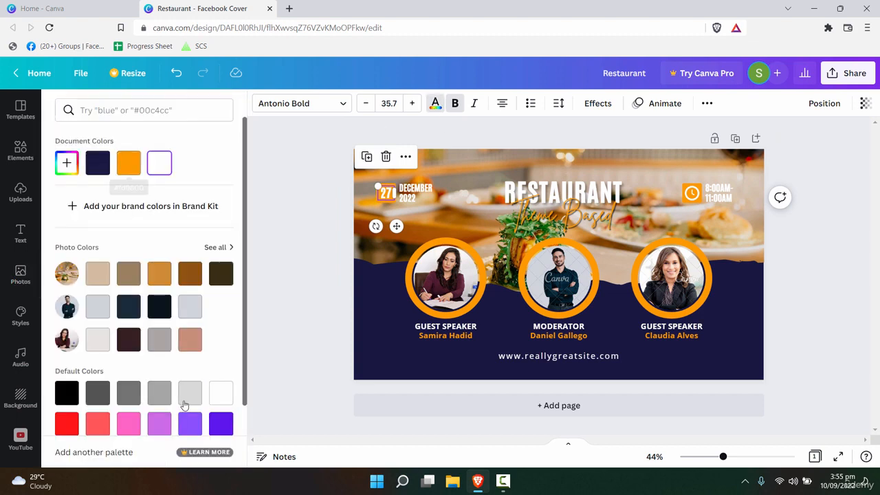
pyautogui.scroll(-2, 204, 335)
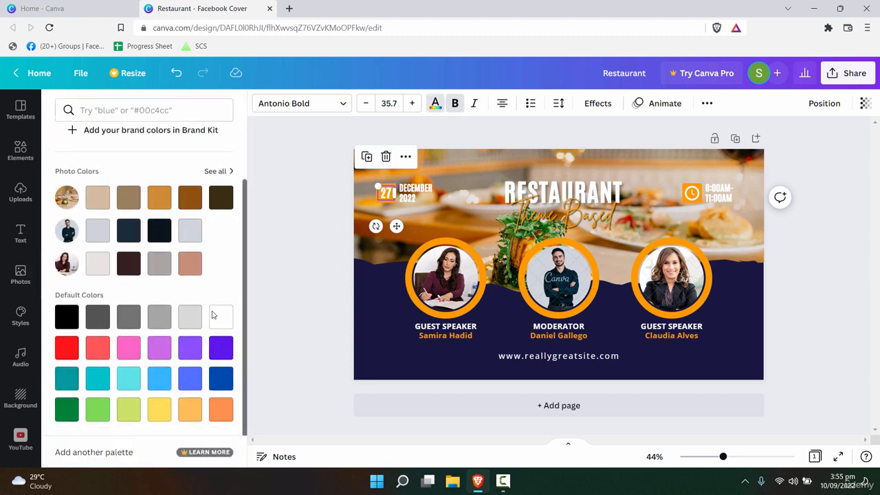
pyautogui.click(127, 411)
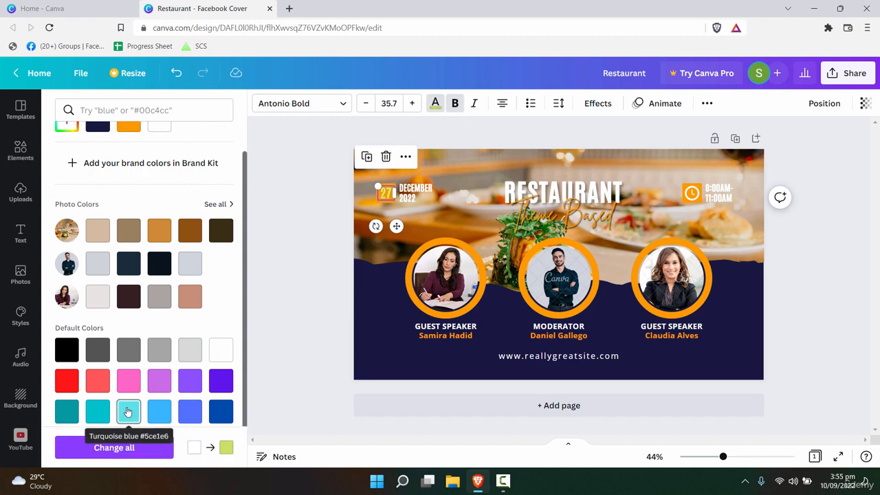
pyautogui.hotkey('ctrl', 'z')
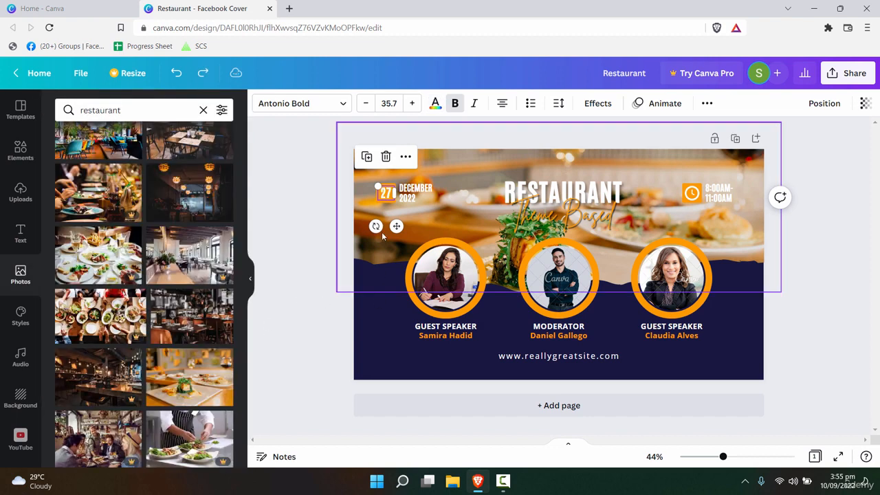
# - Make the date box Cobalt blue #004aad and change all orange shapes to match
pyautogui.moveTo(725, 459); pyautogui.dragTo(734, 457)
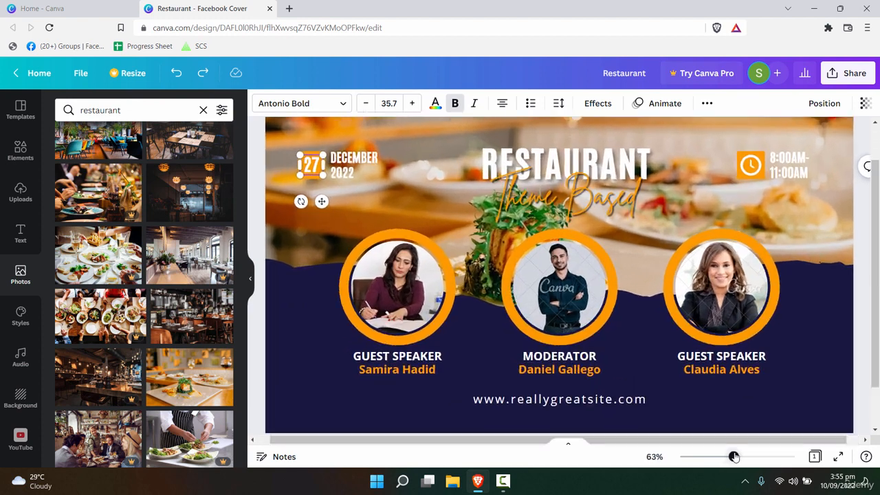
pyautogui.click(300, 282)
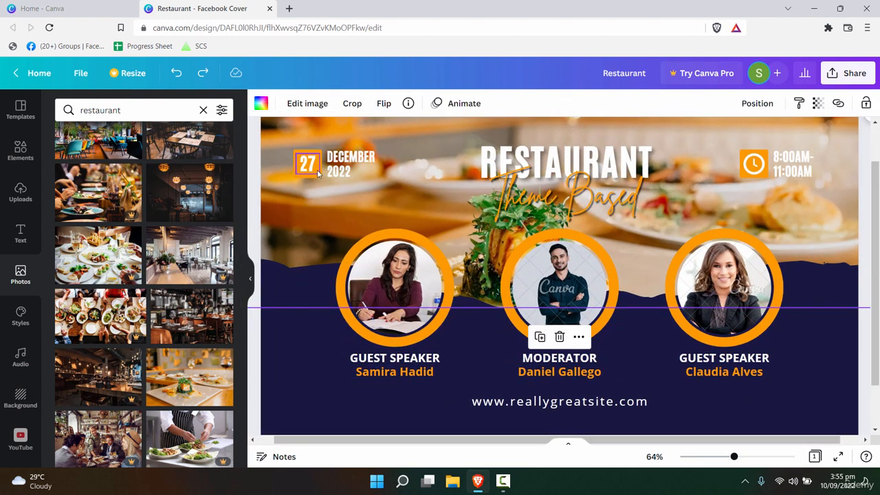
pyautogui.click(320, 174)
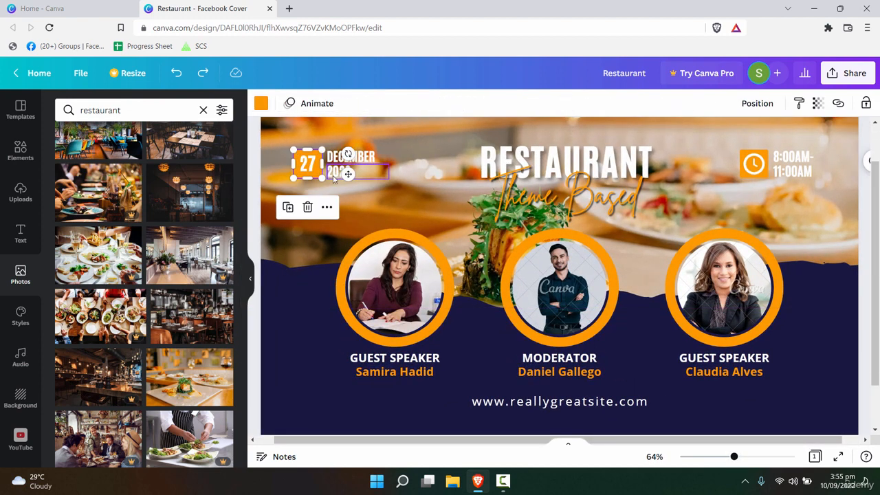
pyautogui.click(260, 103)
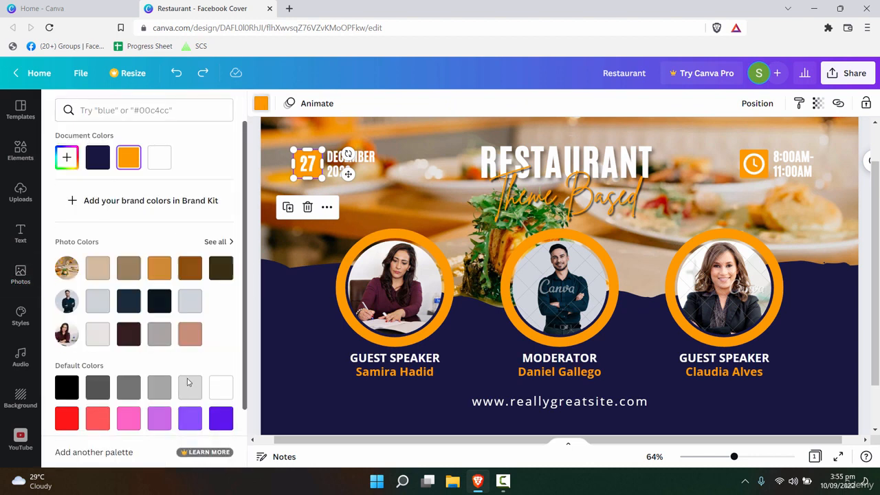
pyautogui.scroll(-1, 189, 383)
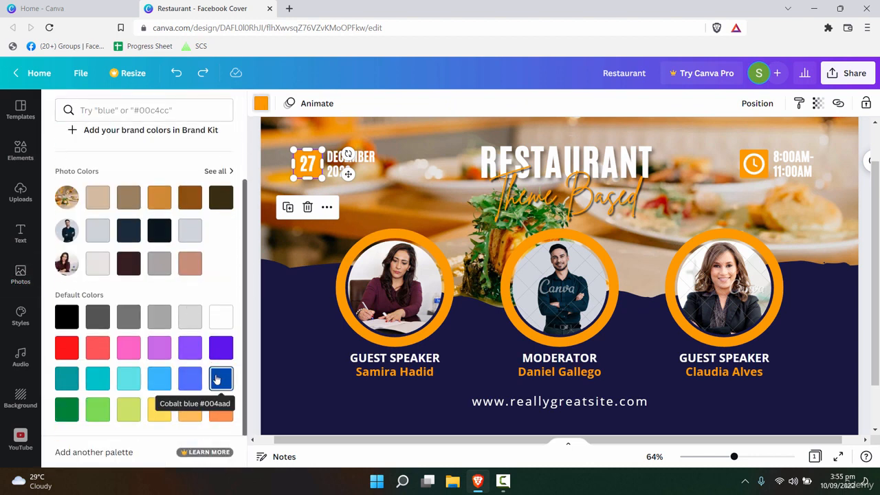
pyautogui.click(228, 379)
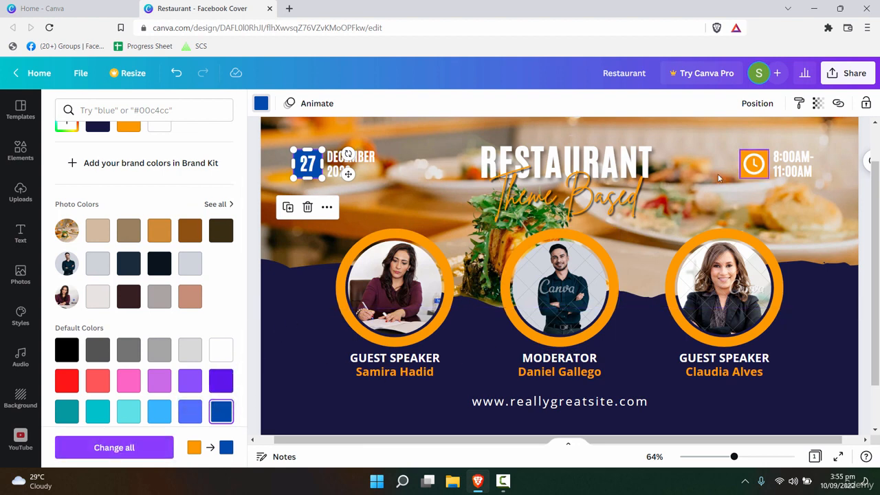
pyautogui.click(118, 448)
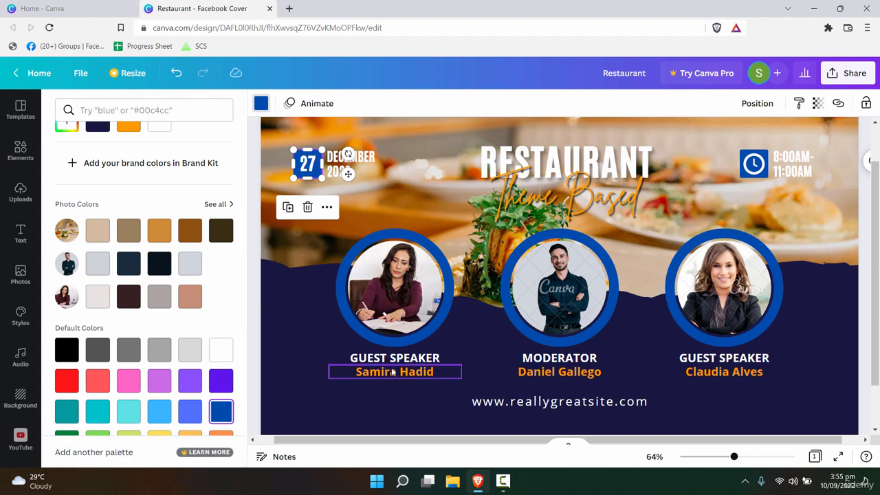
pyautogui.press('Escape')
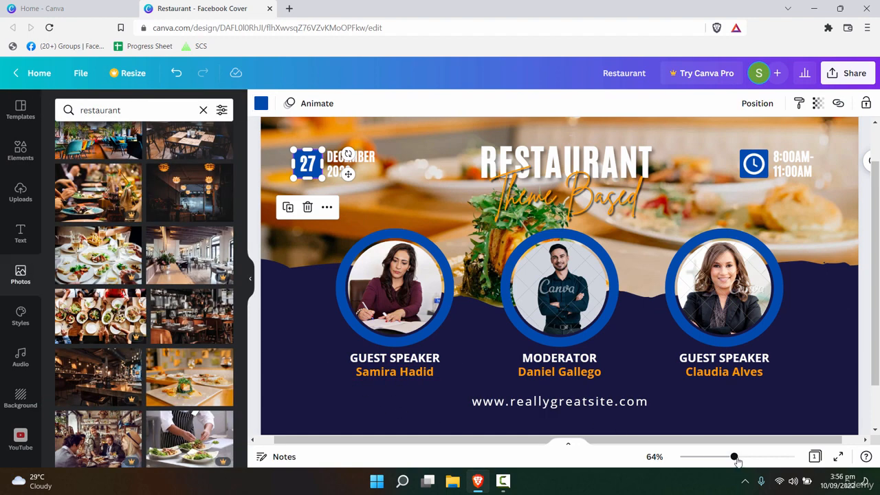
pyautogui.moveTo(734, 458)
pyautogui.mouseDown()
pyautogui.moveTo(720, 457)
pyautogui.moveTo(727, 456)
pyautogui.mouseUp()
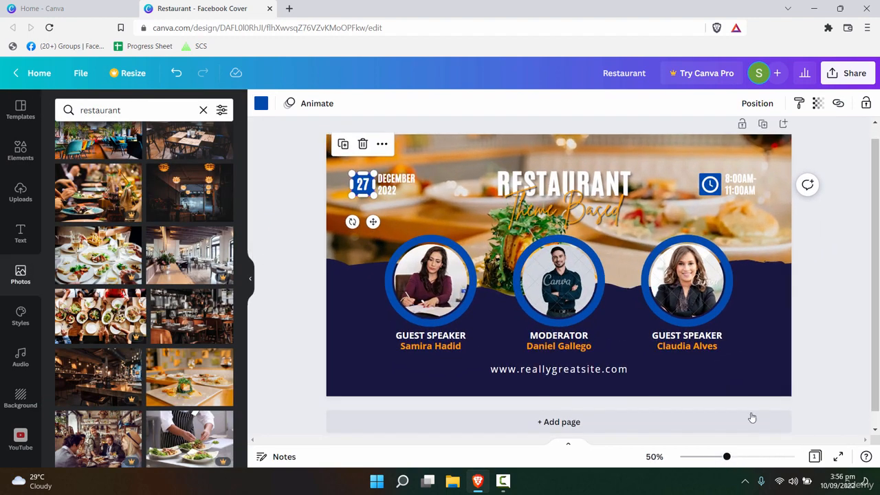
pyautogui.click(763, 375)
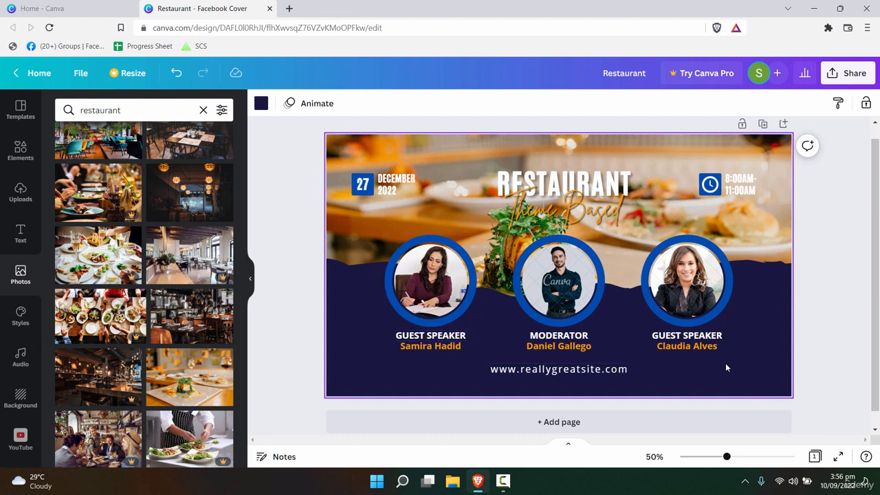
# - Set the first speaker name to white and change all orange text to white
pyautogui.moveTo(726, 457); pyautogui.dragTo(730, 457)
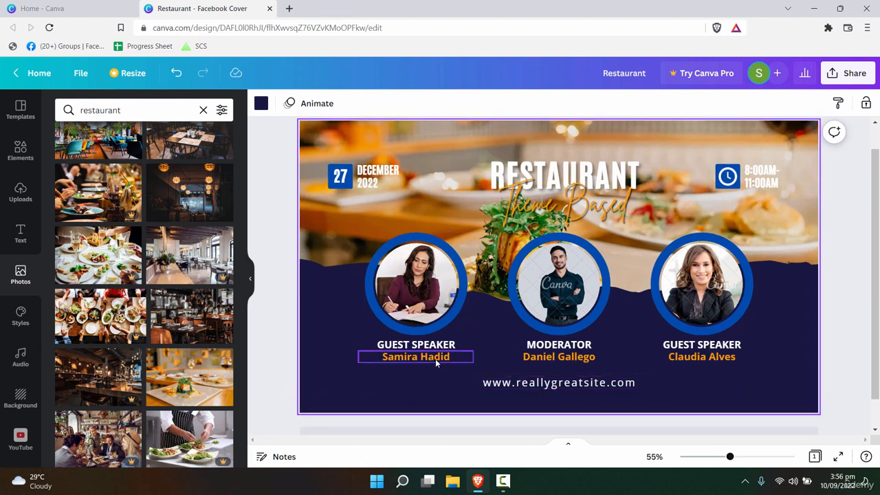
pyautogui.click(435, 360)
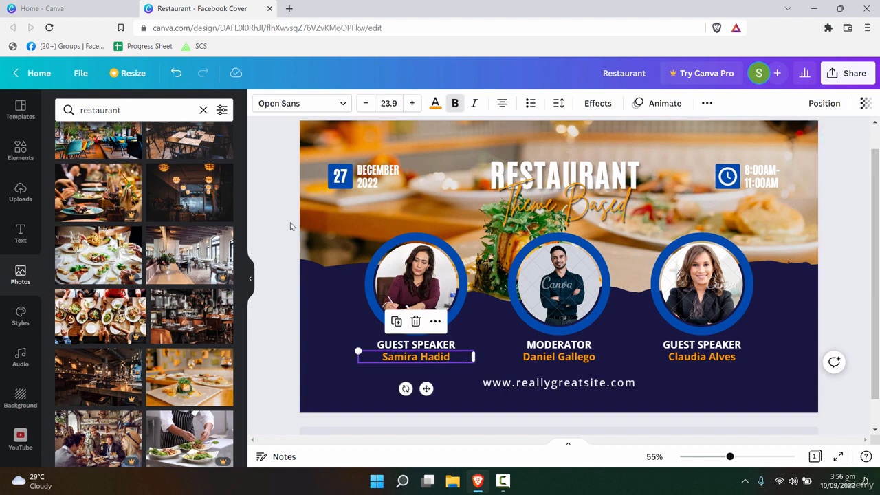
pyautogui.click(435, 103)
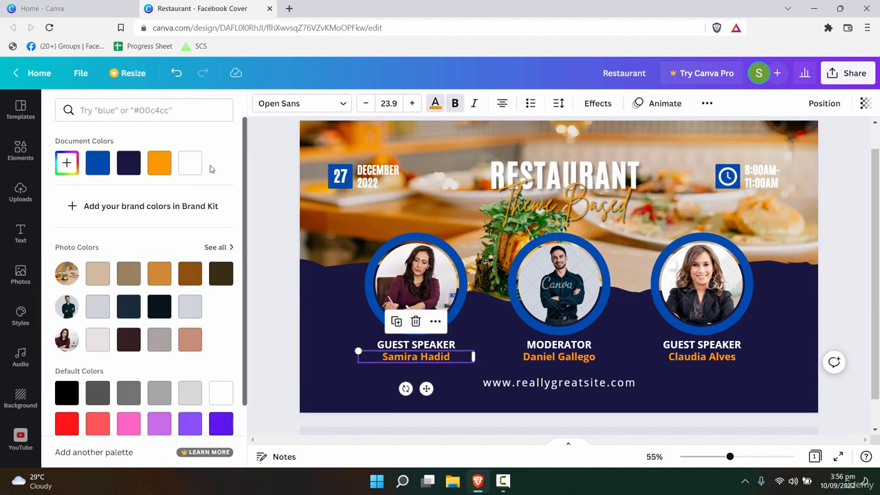
pyautogui.click(190, 164)
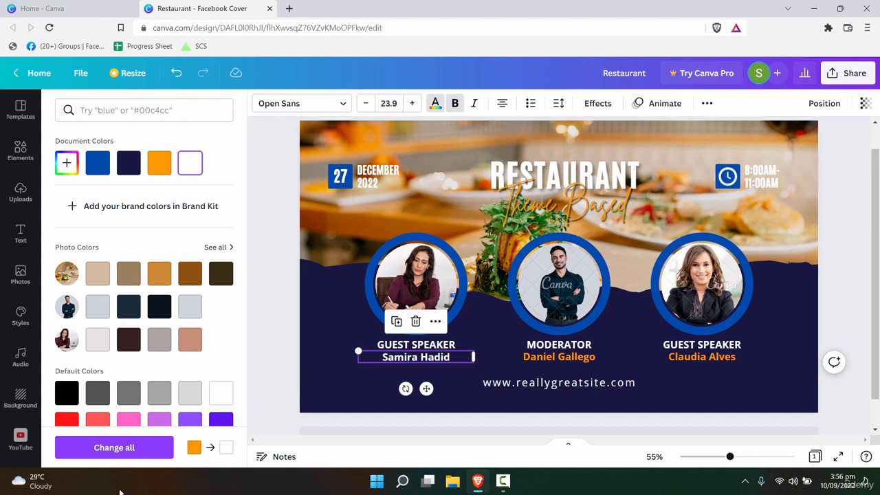
pyautogui.click(130, 454)
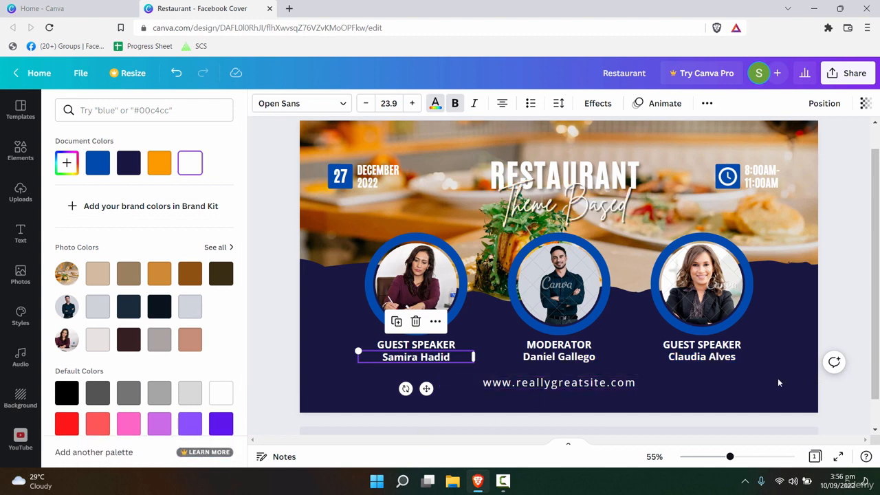
pyautogui.click(794, 384)
pyautogui.moveTo(879, 295); pyautogui.dragTo(879, 246)
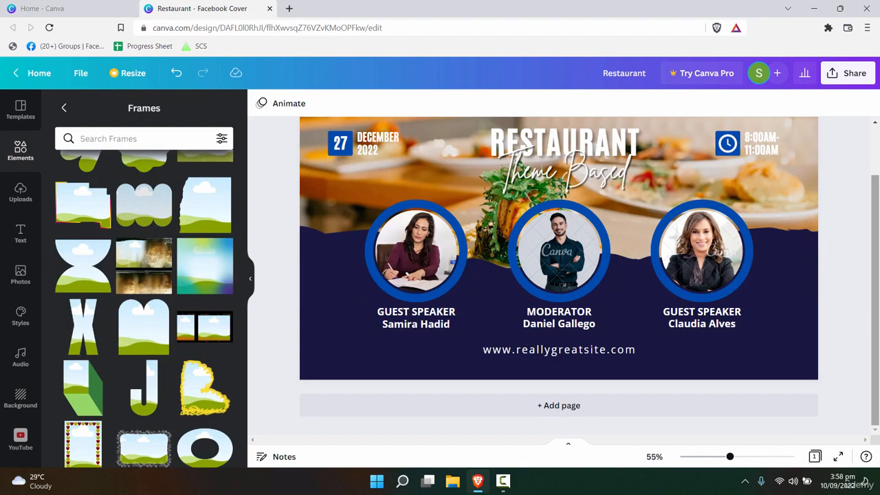
# - Open a new browser tab and load the Canva home page
pyautogui.scroll(1, 878, 289)
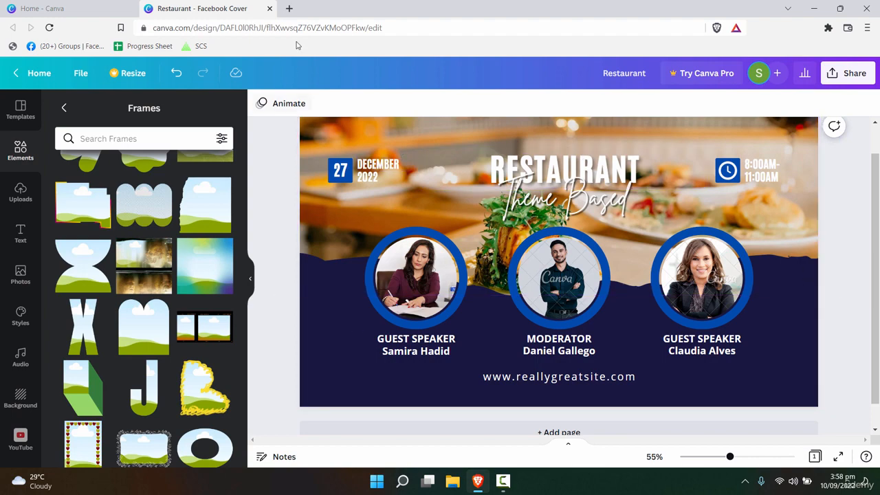
pyautogui.click(291, 9)
pyautogui.click(239, 10)
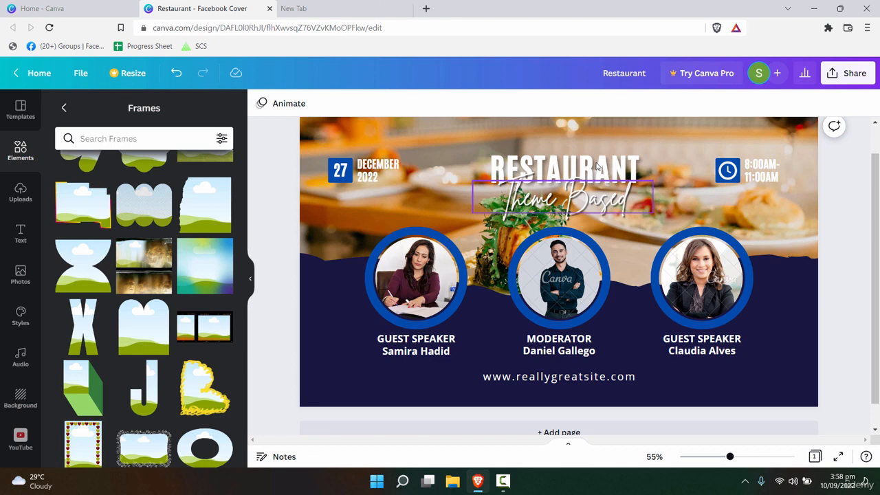
pyautogui.click(547, 202)
pyautogui.click(375, 16)
pyautogui.click(389, 27)
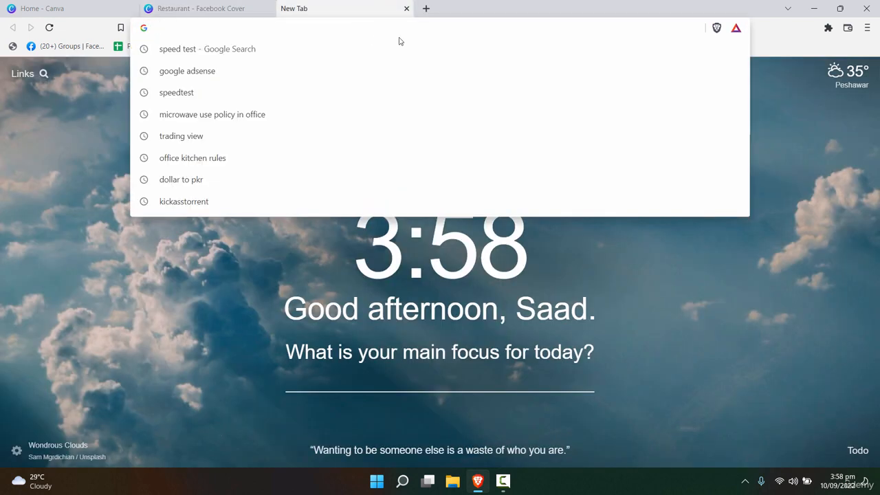
pyautogui.write('canv')
pyautogui.press('Return')
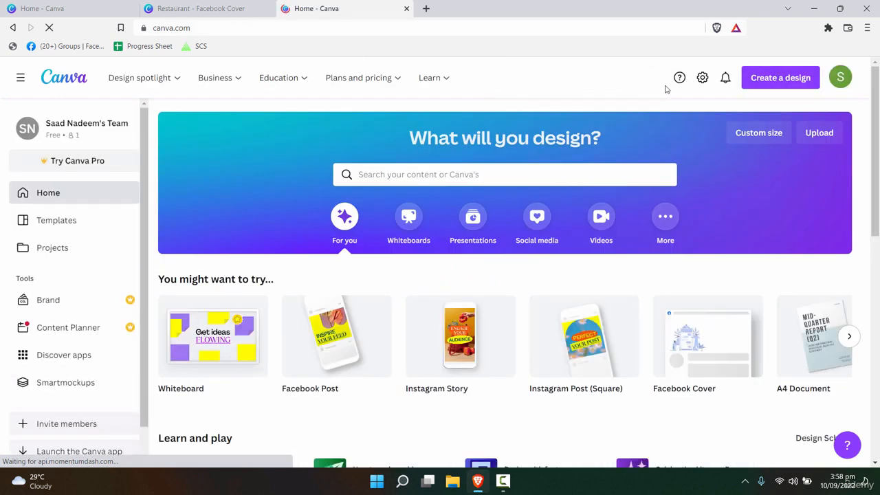
# - Create another blank Facebook Cover design and close the extra Canva home tab
pyautogui.click(781, 78)
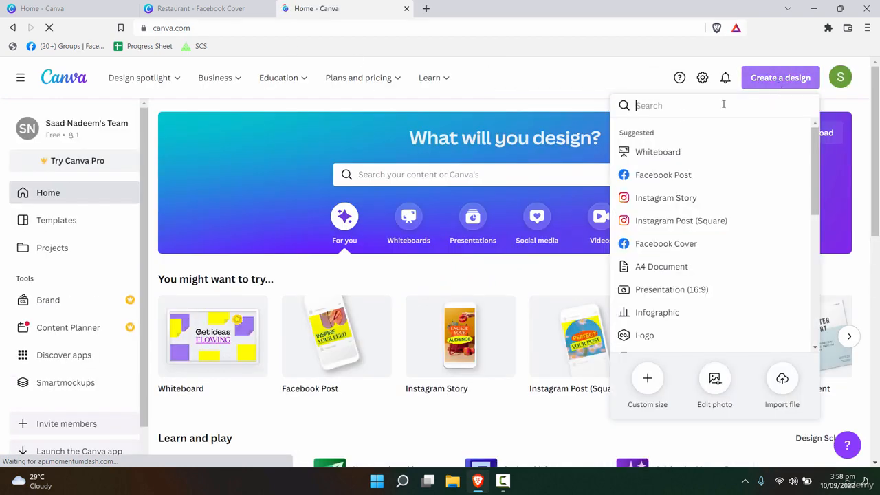
pyautogui.click(681, 243)
pyautogui.click(403, 12)
pyautogui.click(407, 9)
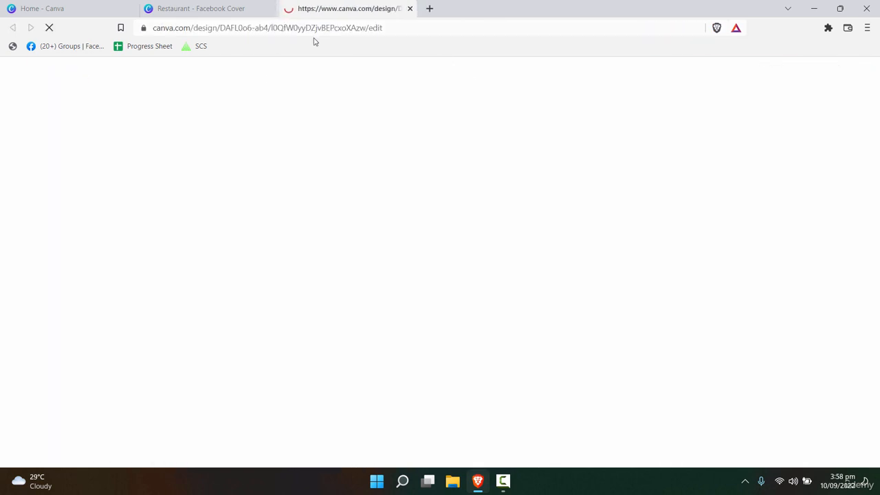
pyautogui.click(194, 6)
pyautogui.click(358, 6)
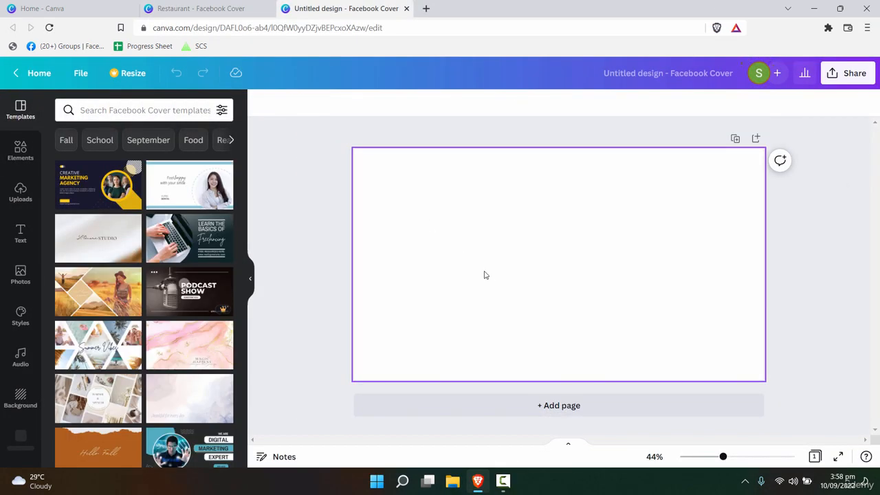
pyautogui.click(240, 6)
# - Pull the Restaurant design tab into its own maximized window
pyautogui.moveTo(208, 76); pyautogui.dragTo(306, 31)
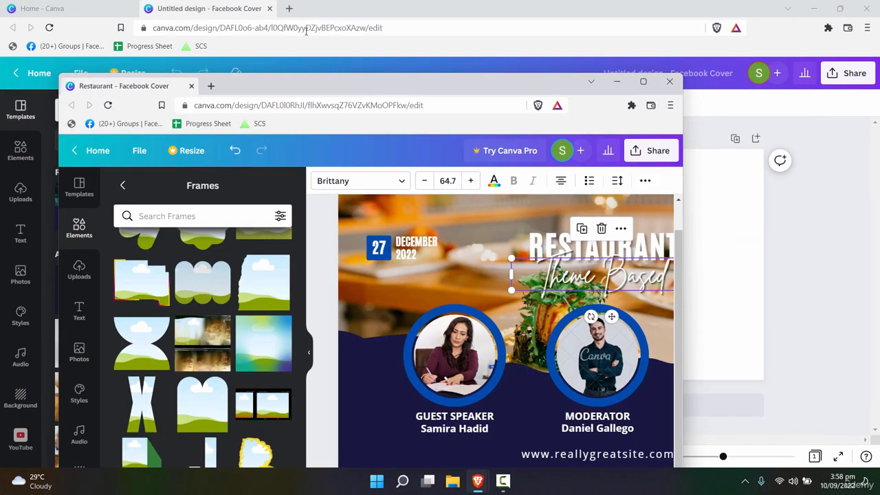
pyautogui.doubleClick(399, 79)
pyautogui.hotkey('alt', 'Tab')
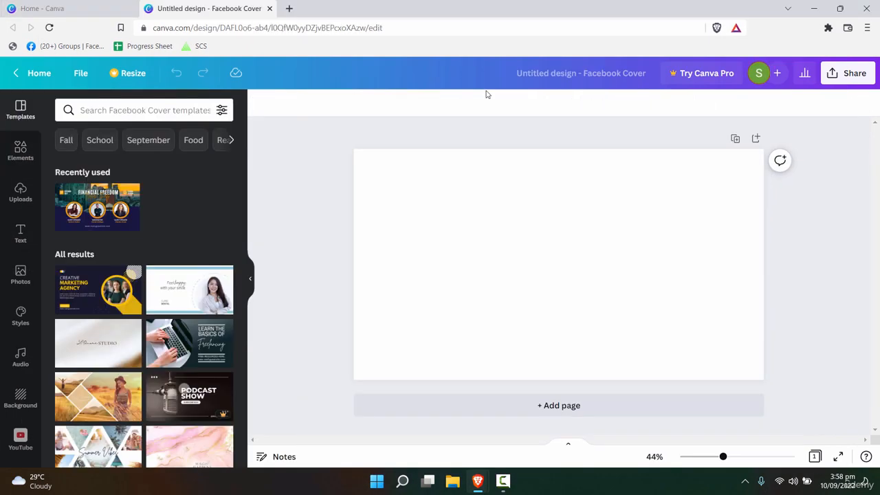
pyautogui.hotkey('alt', 'Tab')
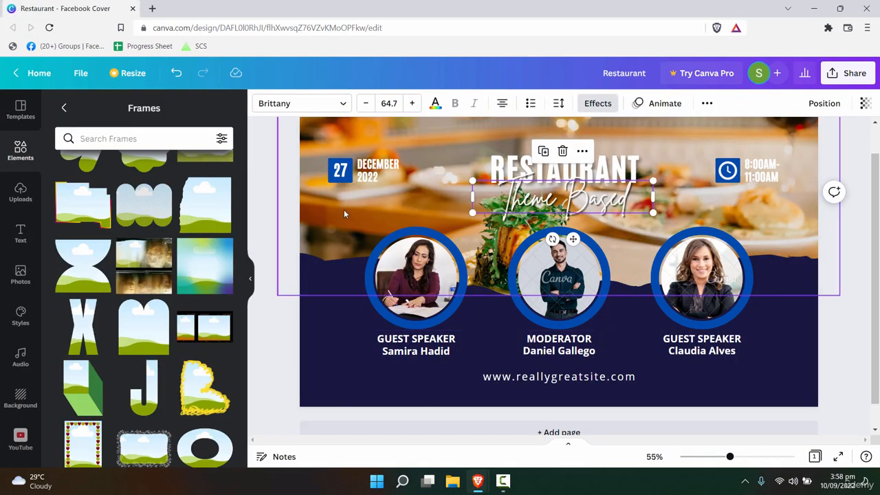
pyautogui.click(316, 242)
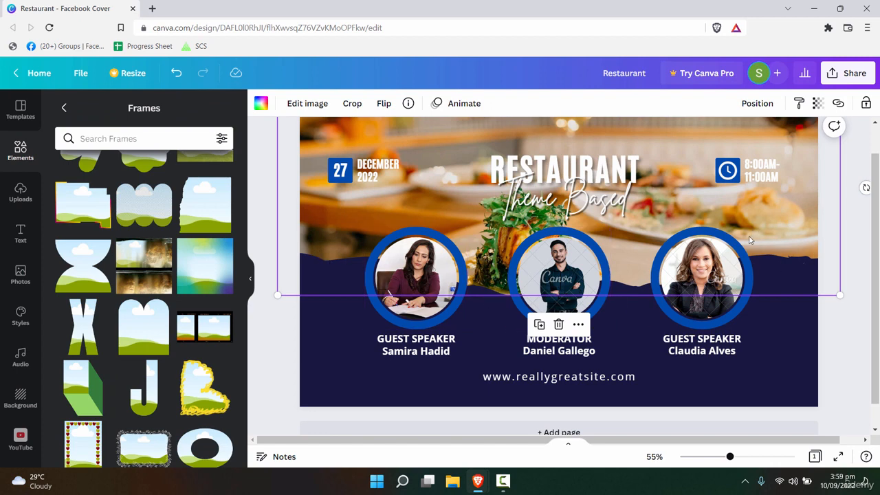
# - Browse Elements > Frames and add the rectangular landscape frame
pyautogui.scroll(3, 163, 246)
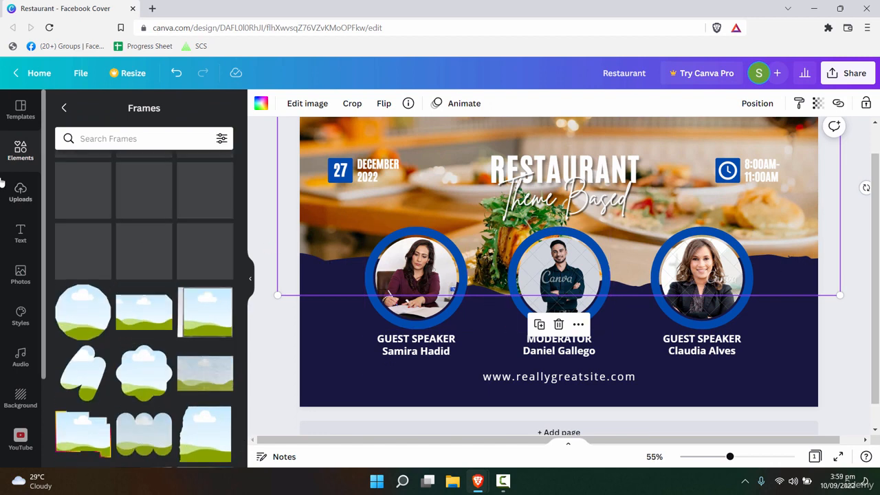
pyautogui.click(15, 151)
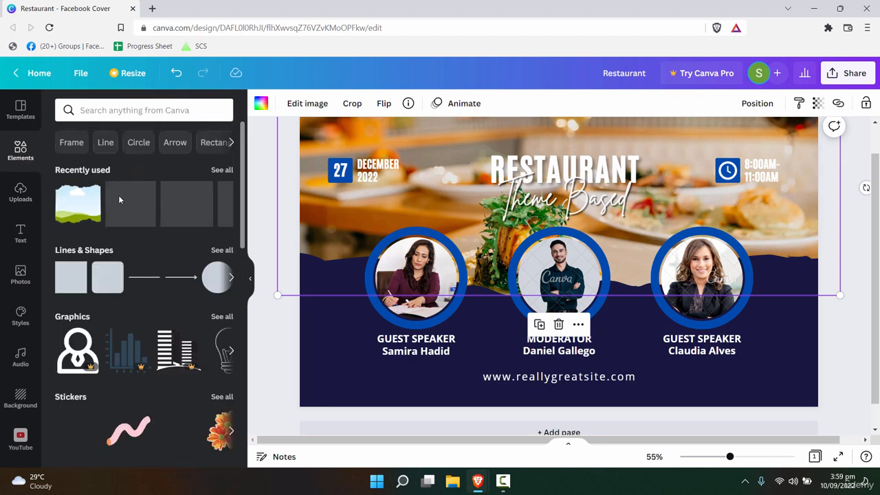
pyautogui.scroll(-3, 222, 262)
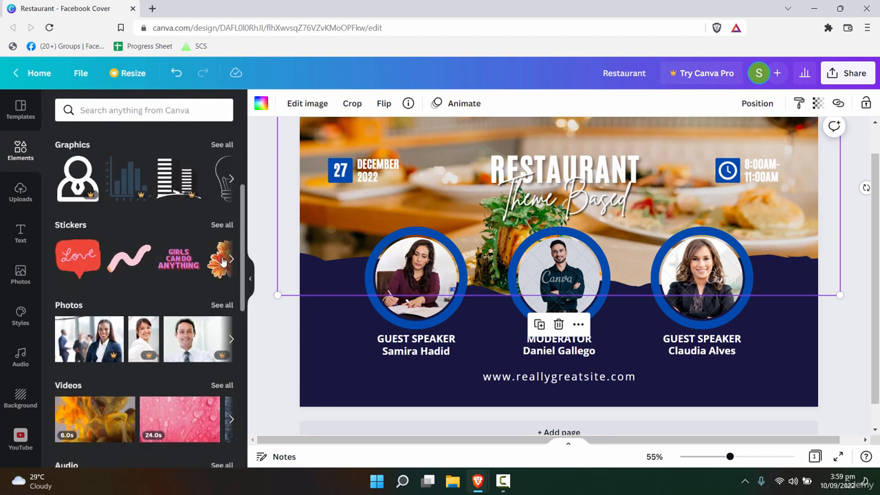
pyautogui.scroll(-7, 222, 261)
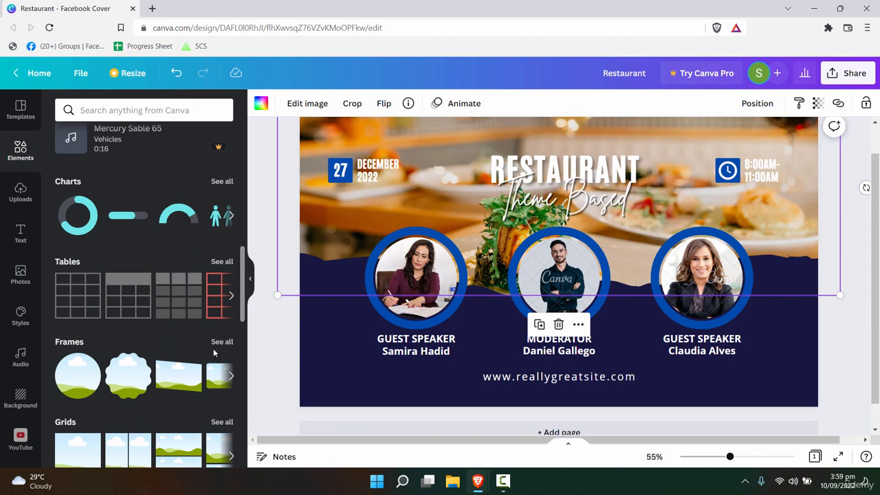
pyautogui.click(221, 342)
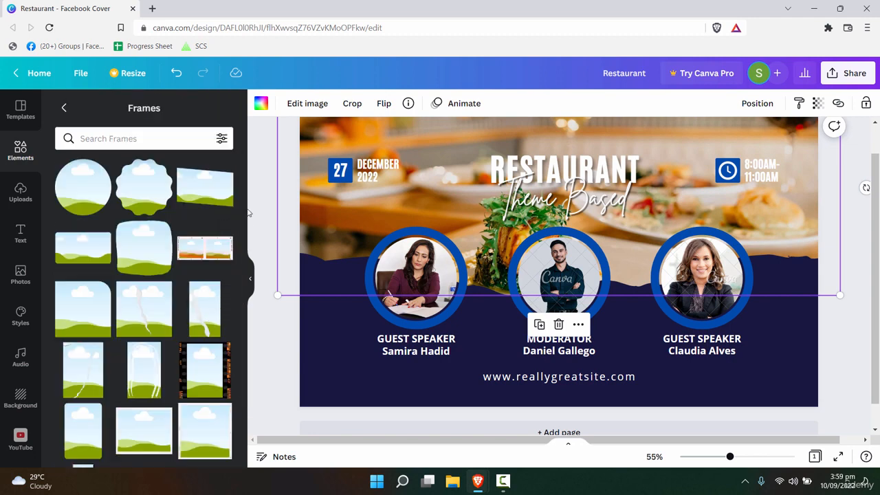
pyautogui.scroll(-10, 242, 202)
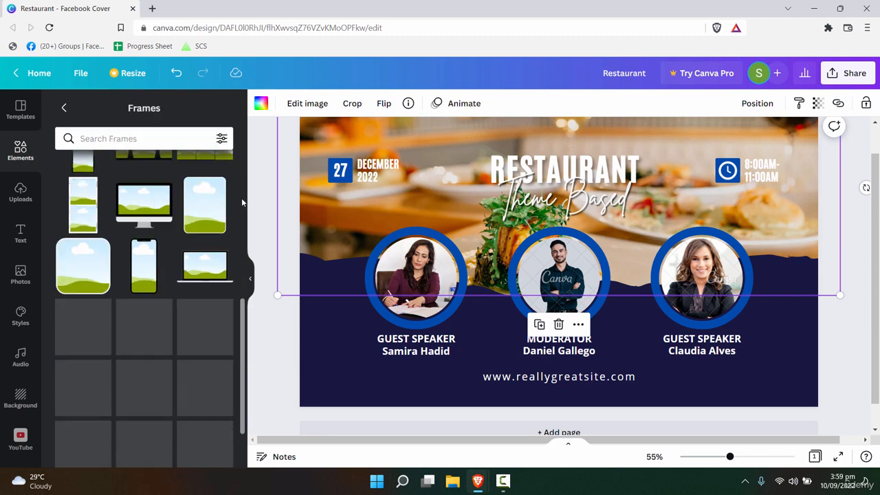
pyautogui.scroll(-5, 240, 198)
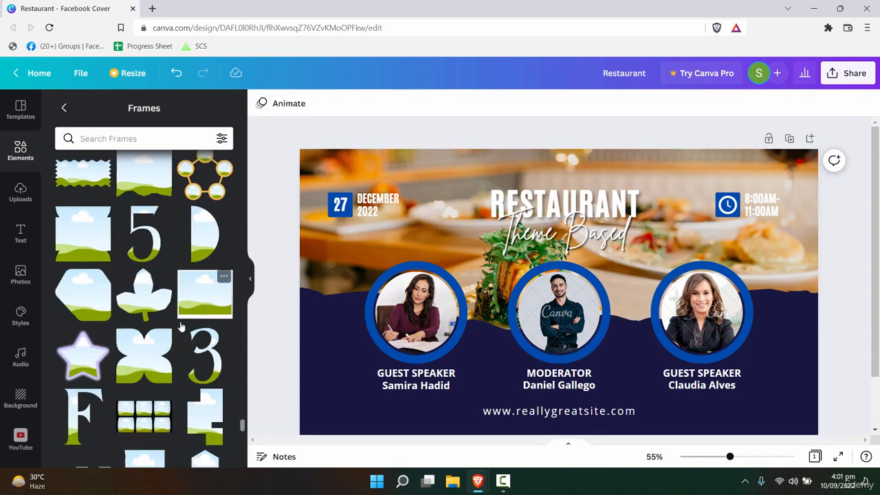
pyautogui.scroll(1, 176, 322)
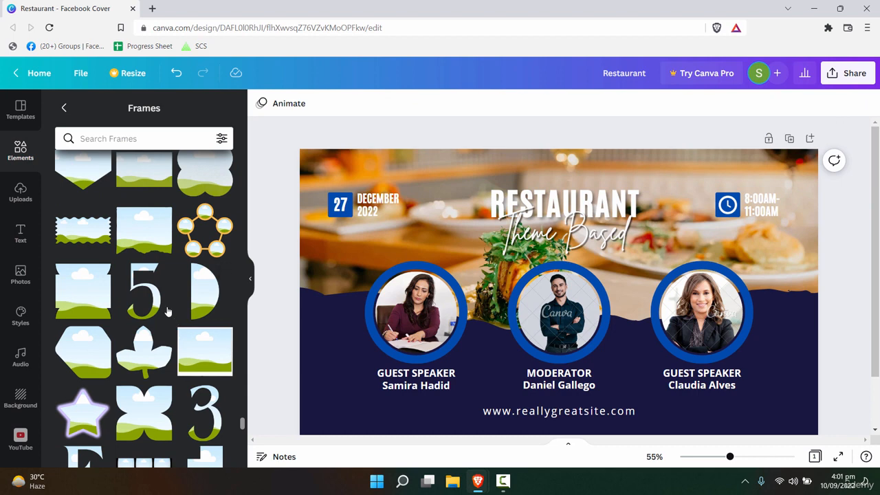
pyautogui.click(149, 237)
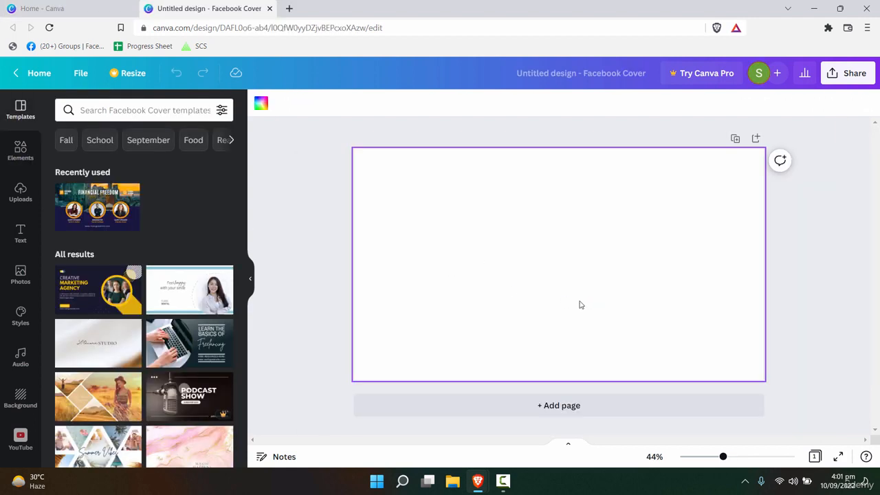
# - Paste the sky-and-hills landscape frame and stretch it across the full page width at the top
pyautogui.hotkey('ctrl', 'v')
pyautogui.moveTo(579, 296); pyautogui.dragTo(670, 293)
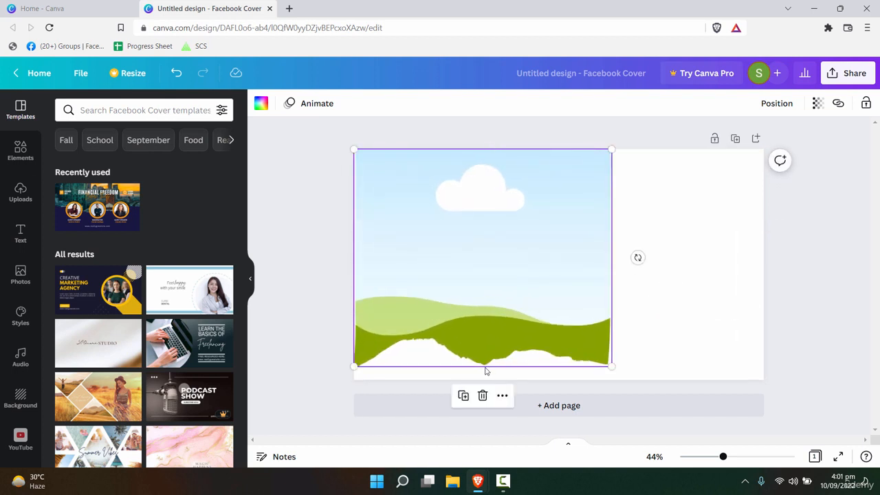
pyautogui.moveTo(494, 349); pyautogui.dragTo(493, 270)
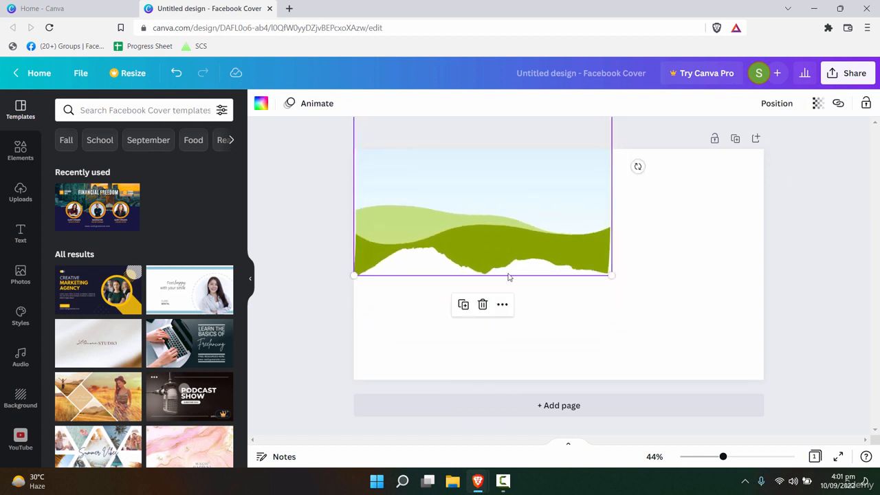
pyautogui.moveTo(656, 277); pyautogui.dragTo(873, 315)
pyautogui.hotkey('ctrl', 'z')
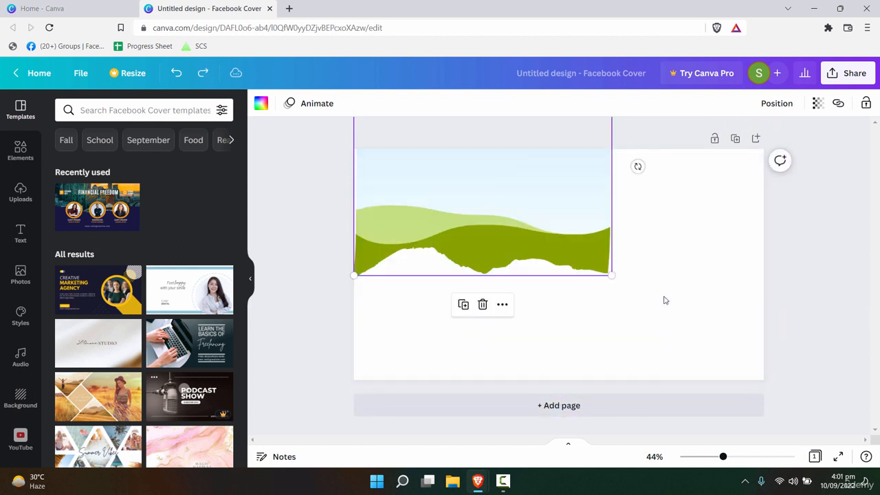
pyautogui.hotkey('ctrl', 'z')
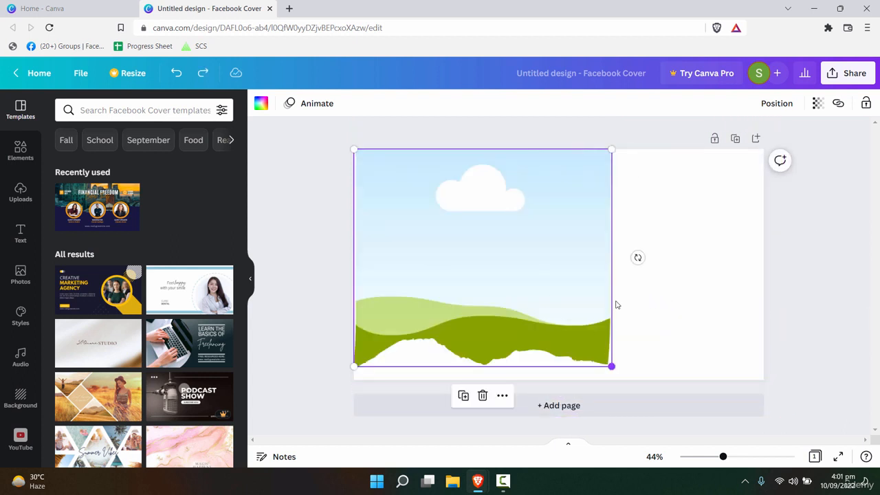
pyautogui.moveTo(609, 267); pyautogui.dragTo(602, 142)
pyautogui.moveTo(614, 247); pyautogui.dragTo(866, 279)
pyautogui.moveTo(676, 284); pyautogui.dragTo(674, 181)
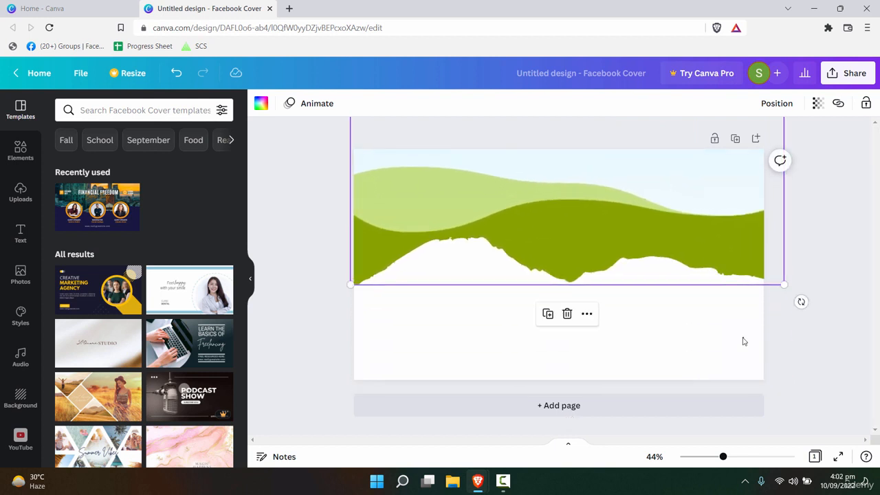
pyautogui.click(657, 377)
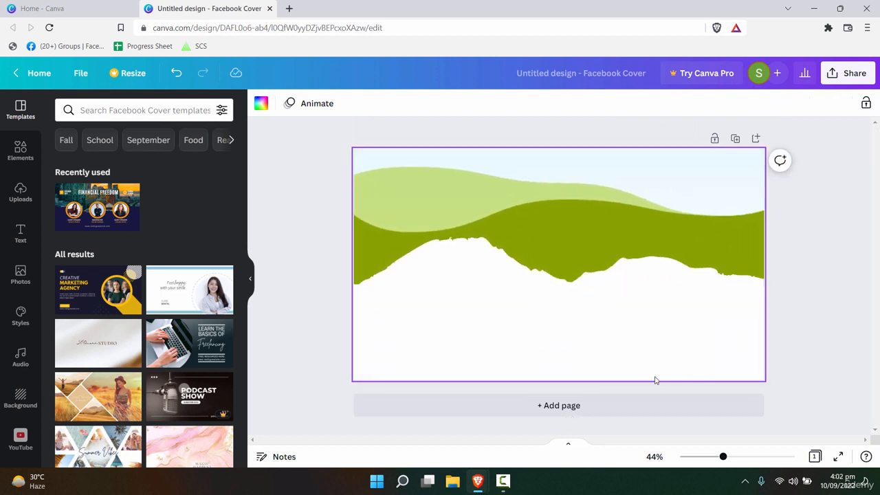
# - Browse the uploads, elements and photos panels, and nudge the hills graphic slightly down
pyautogui.click(21, 191)
pyautogui.click(12, 159)
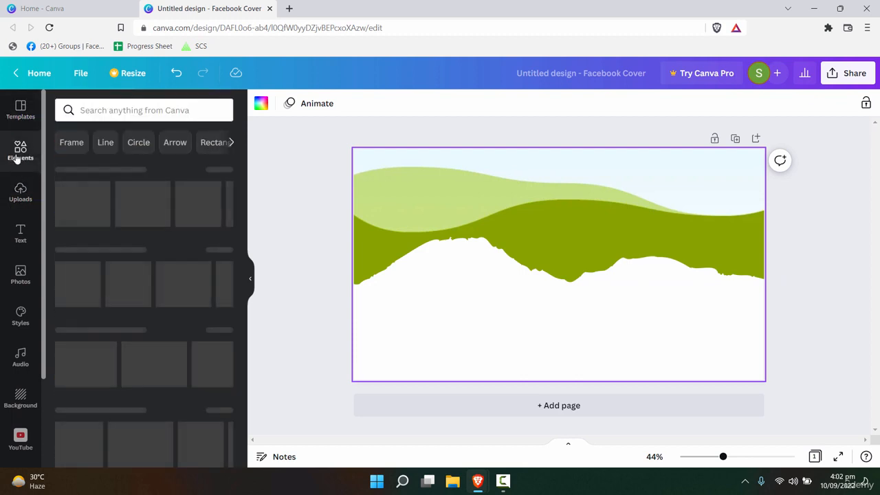
pyautogui.click(24, 279)
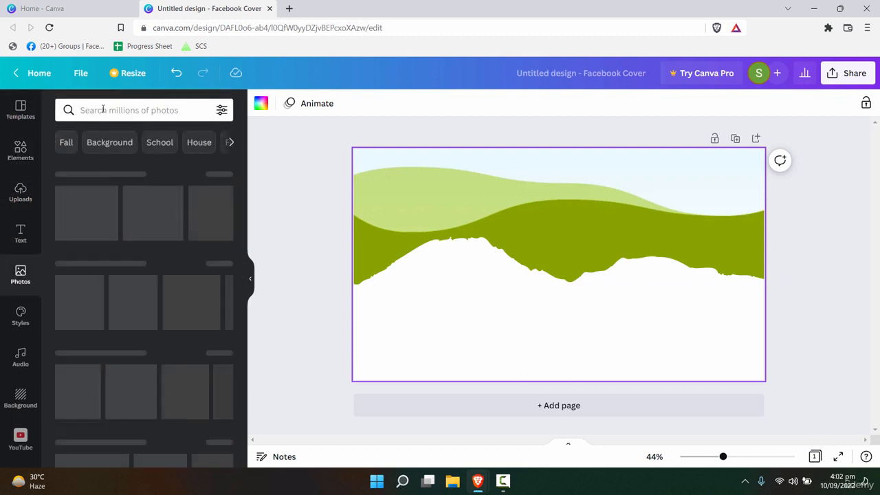
pyautogui.moveTo(507, 245); pyautogui.dragTo(512, 255)
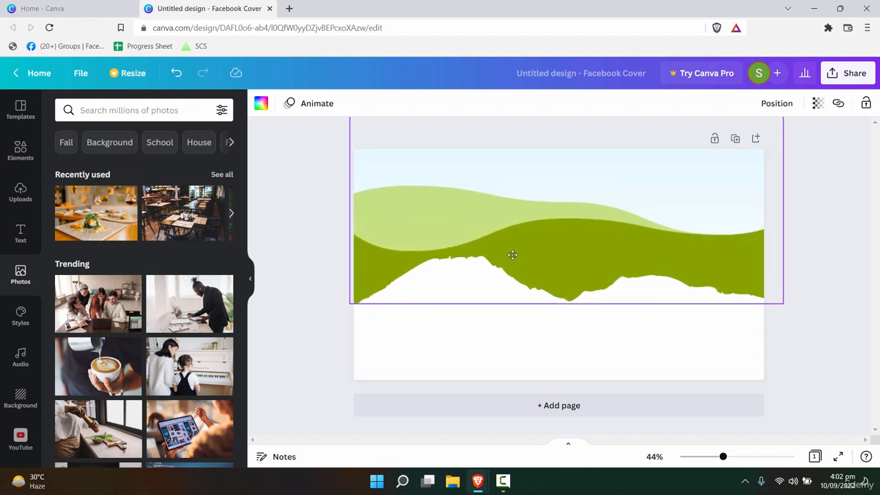
# - Set the page background to a dark navy blue with a custom colour
pyautogui.click(512, 352)
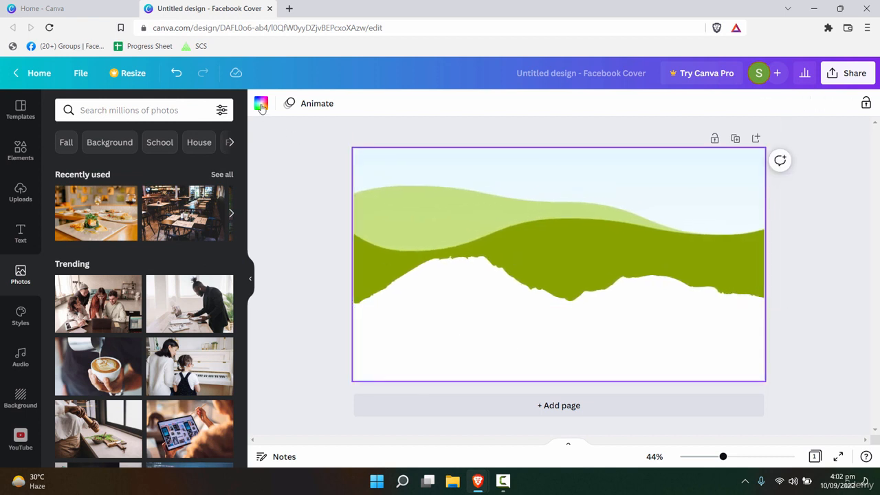
pyautogui.click(260, 105)
pyautogui.click(220, 332)
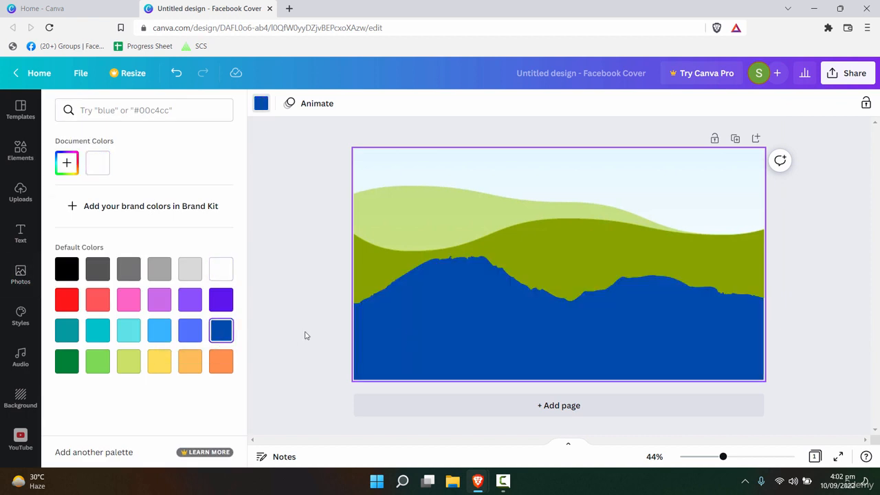
pyautogui.click(73, 171)
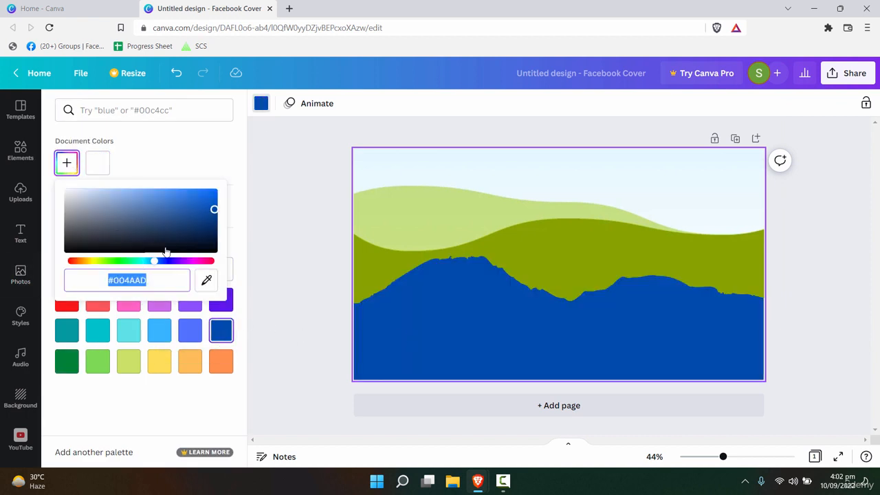
pyautogui.moveTo(215, 211); pyautogui.dragTo(214, 221)
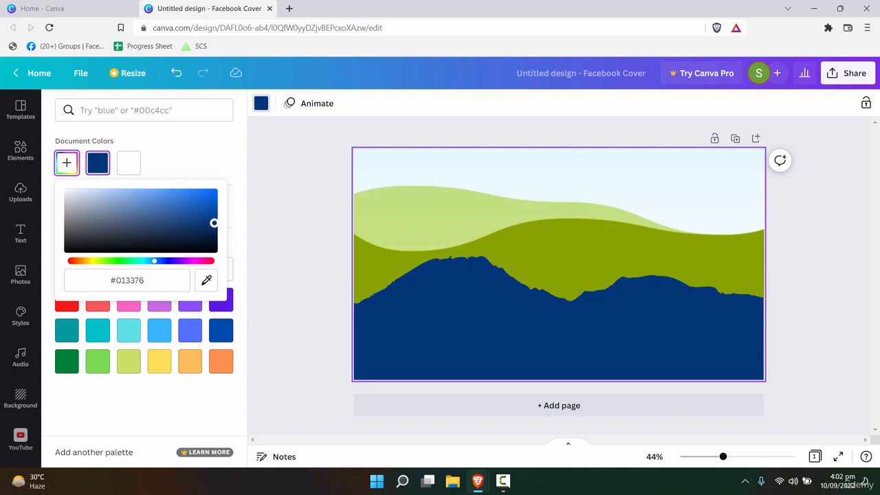
# - Replace the hills image with the food photo and reposition it within the frame
pyautogui.click(477, 243)
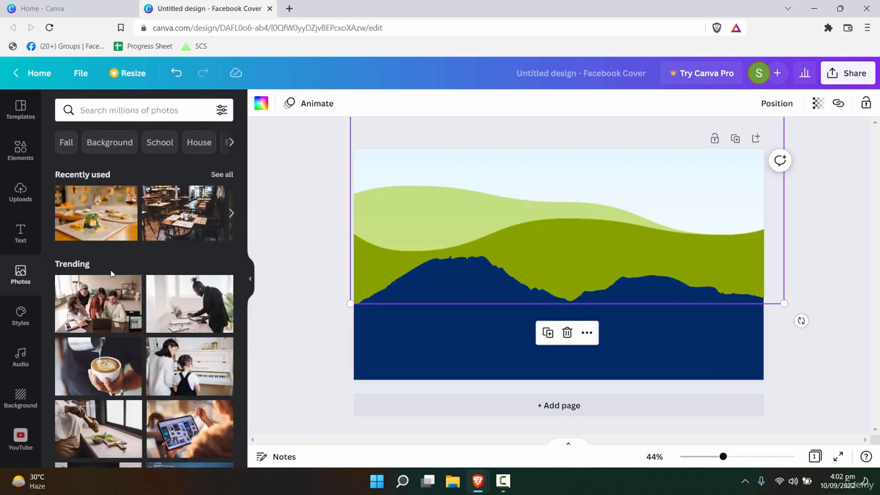
pyautogui.moveTo(83, 220); pyautogui.dragTo(427, 227)
pyautogui.click(604, 363)
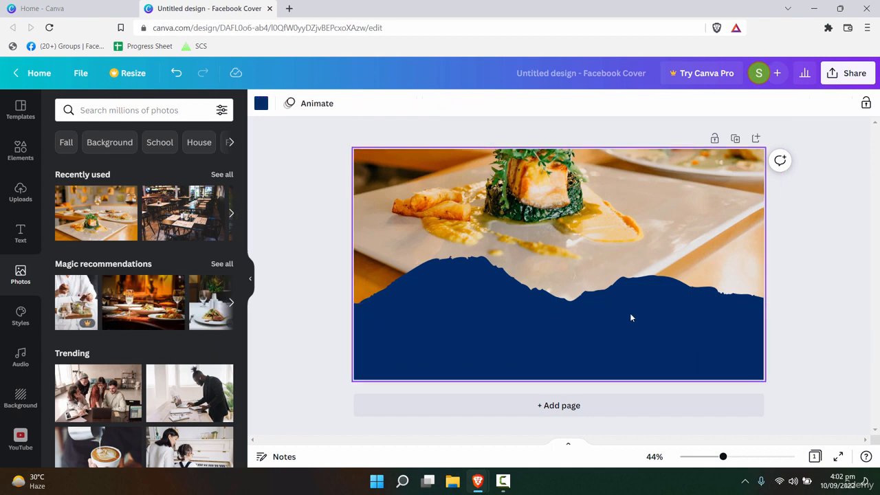
pyautogui.click(619, 274)
pyautogui.moveTo(619, 274); pyautogui.dragTo(657, 272)
pyautogui.click(674, 334)
pyautogui.click(665, 328)
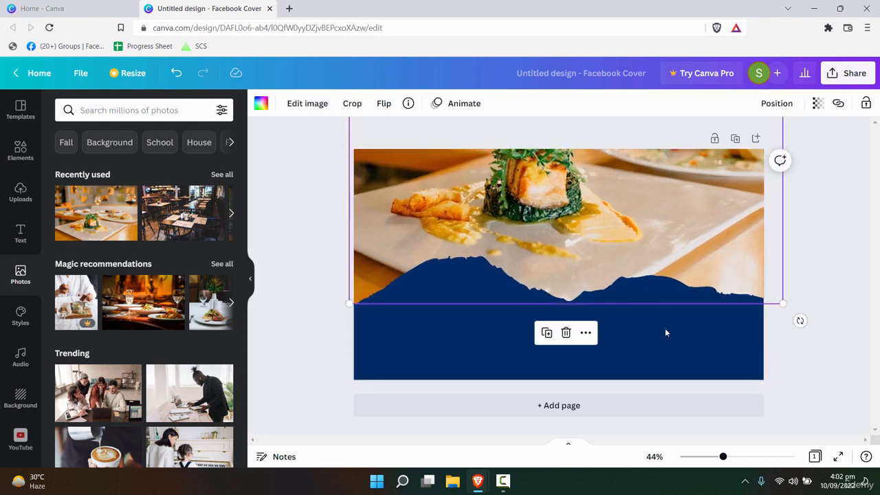
pyautogui.click(730, 368)
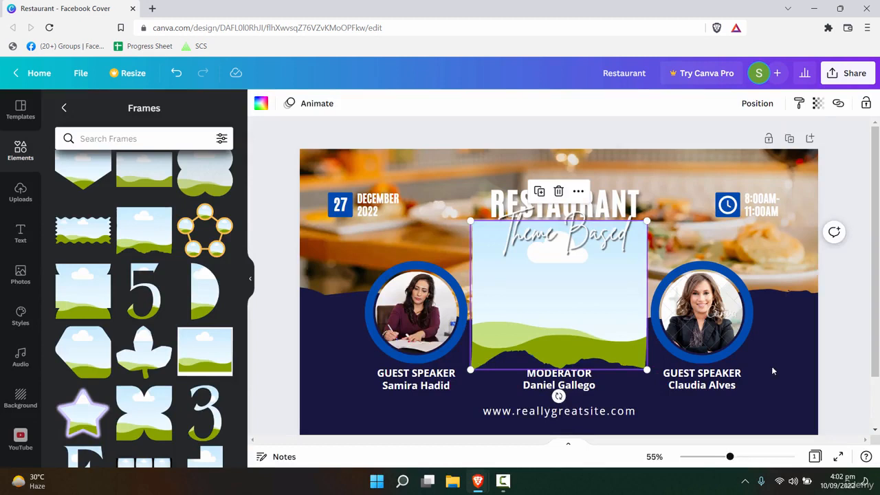
pyautogui.click(782, 364)
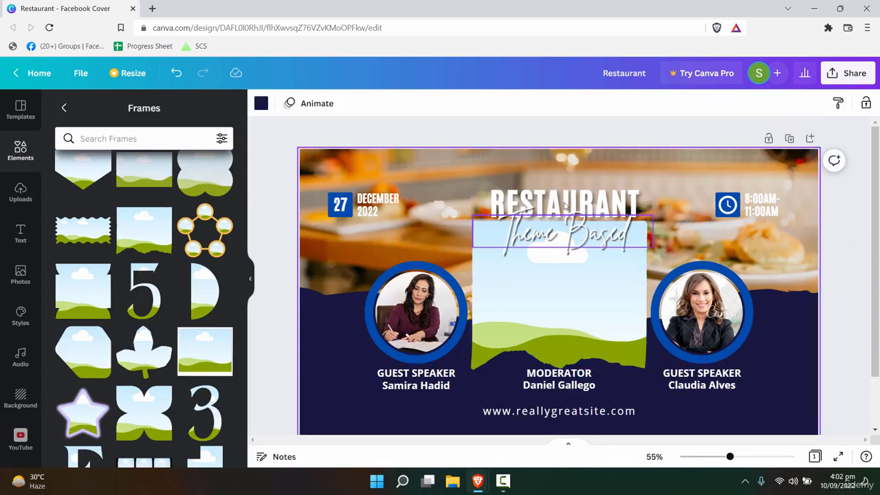
# - Check the fonts used by the template's Theme Based and RESTAURANT titles
pyautogui.click(560, 231)
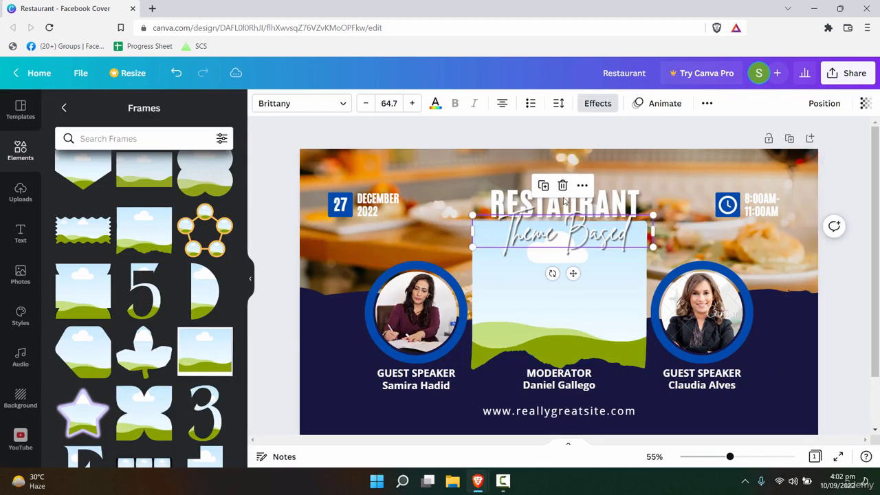
pyautogui.click(638, 197)
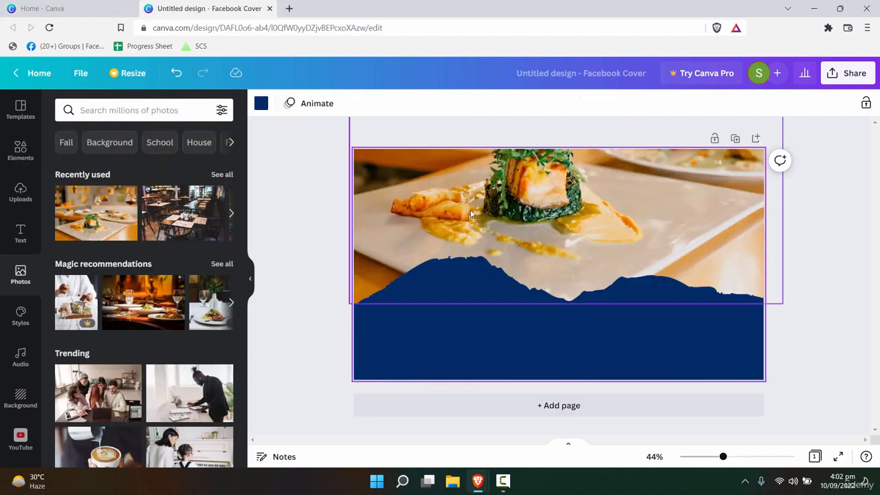
pyautogui.click(21, 234)
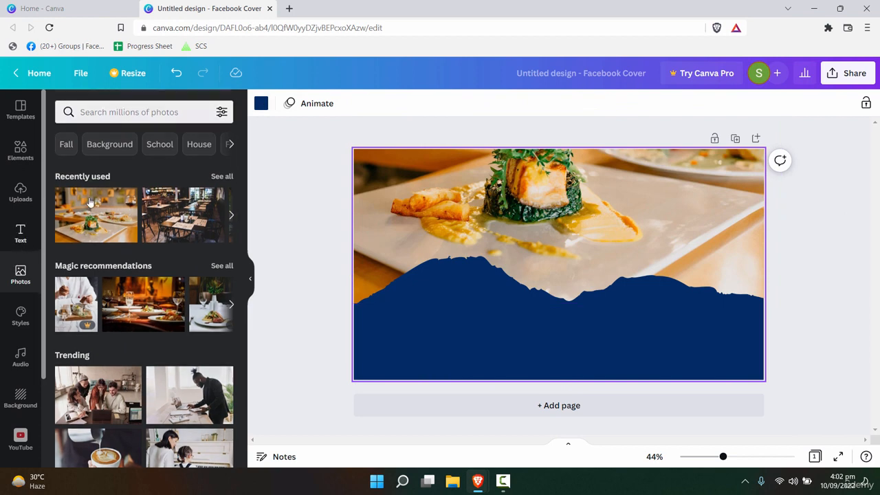
# - Add a heading text box and set its font to Antonio Bold
pyautogui.click(141, 199)
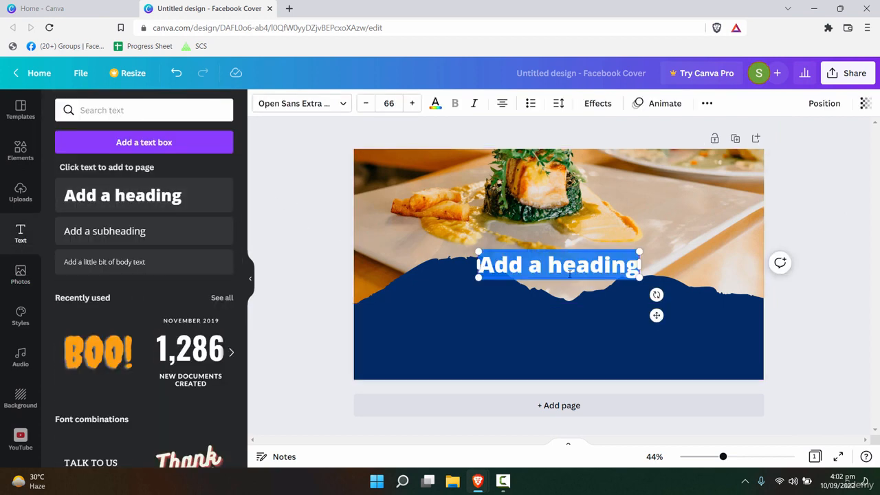
pyautogui.click(328, 104)
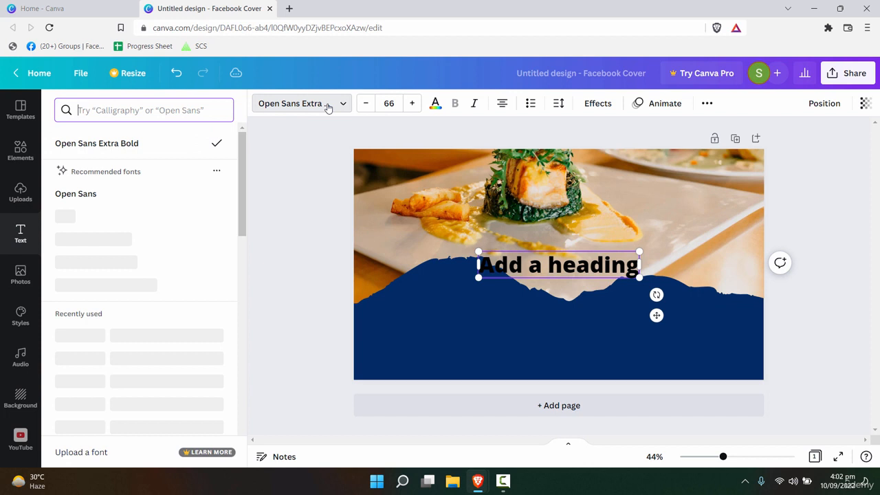
pyautogui.click(119, 111)
pyautogui.write('antoni')
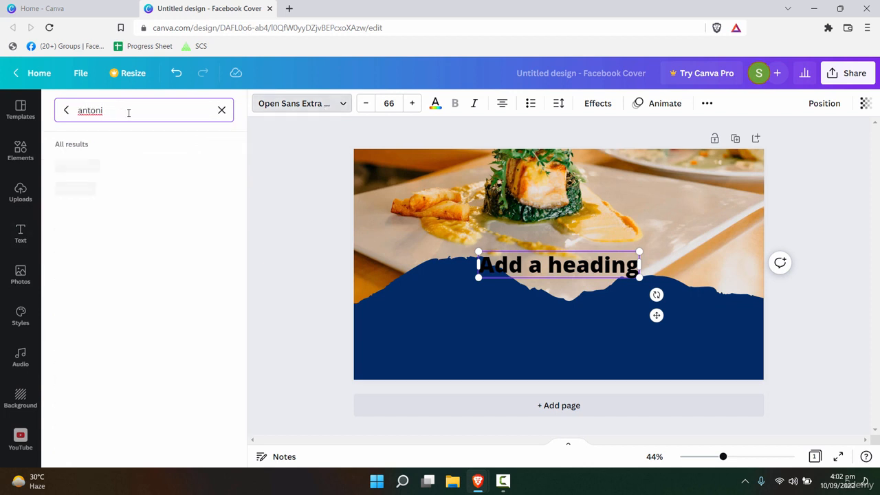
pyautogui.click(90, 168)
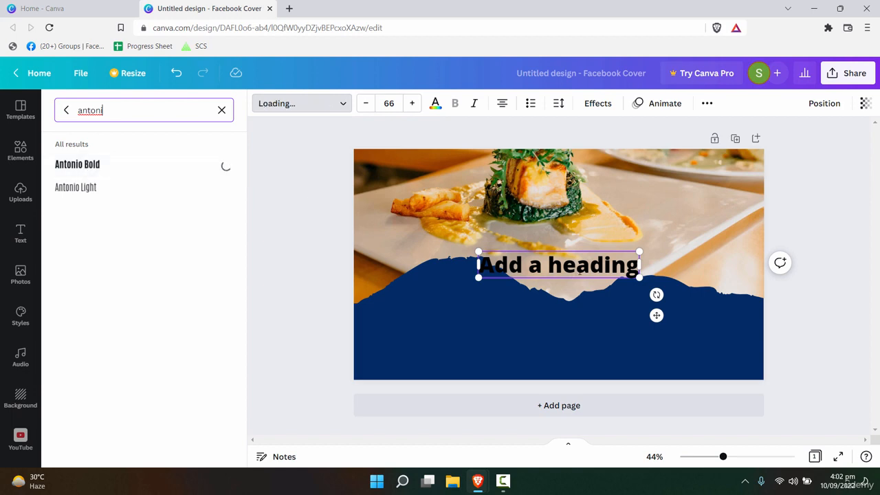
pyautogui.click(561, 269)
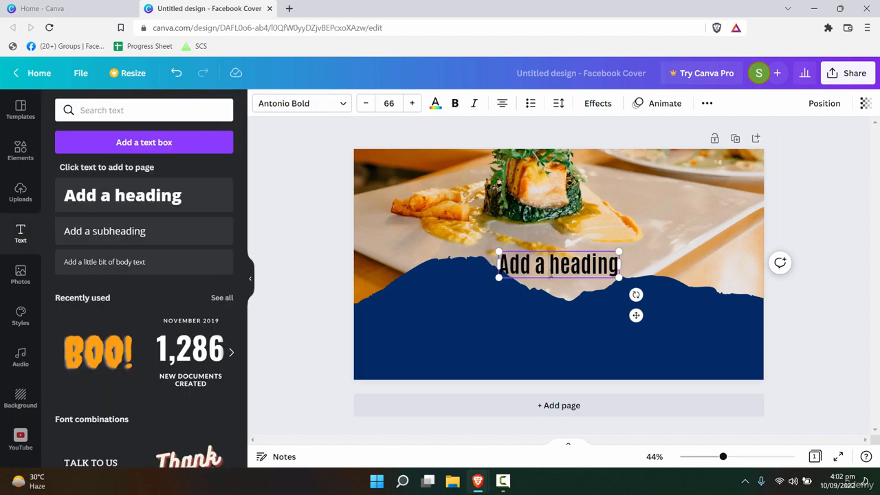
# - Set the heading's font size to 73
pyautogui.click(570, 293)
pyautogui.doubleClick(555, 264)
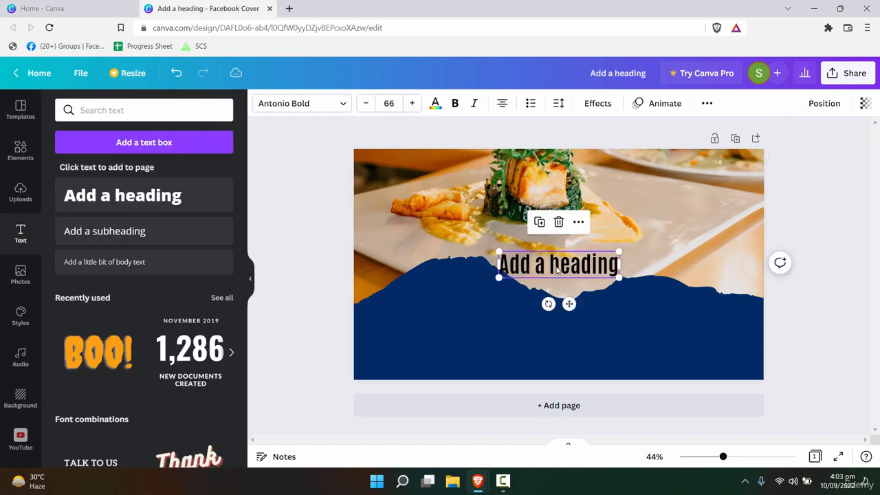
pyautogui.click(364, 103)
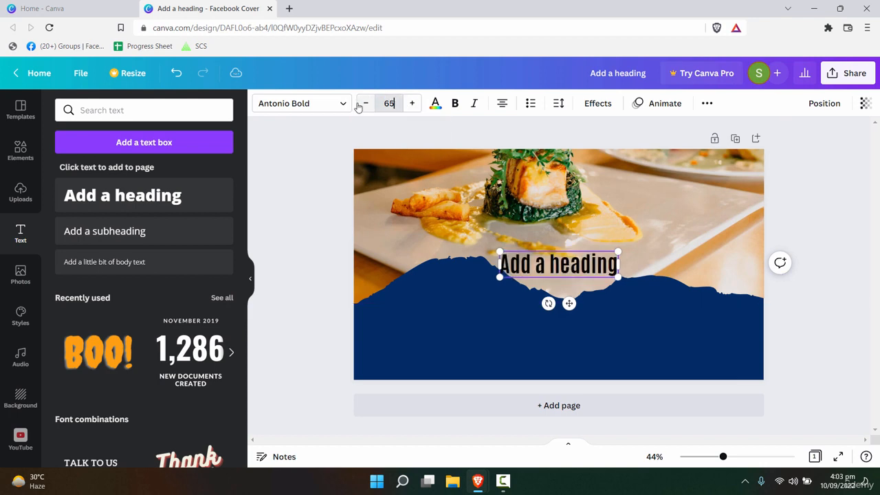
pyautogui.press('Return')
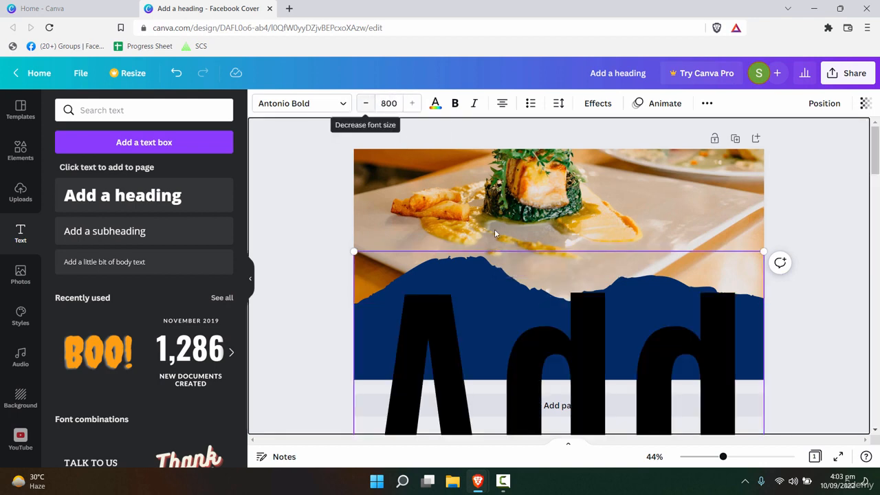
pyautogui.click(390, 104)
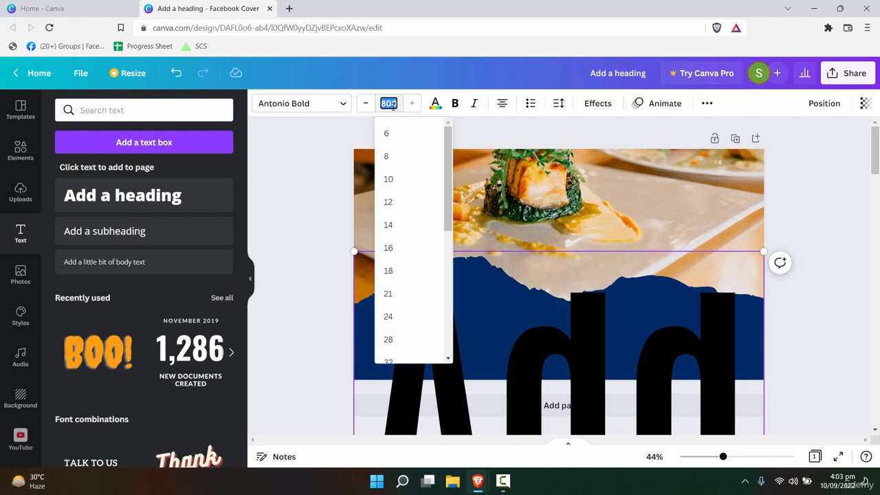
pyautogui.write('73')
pyautogui.press('Return')
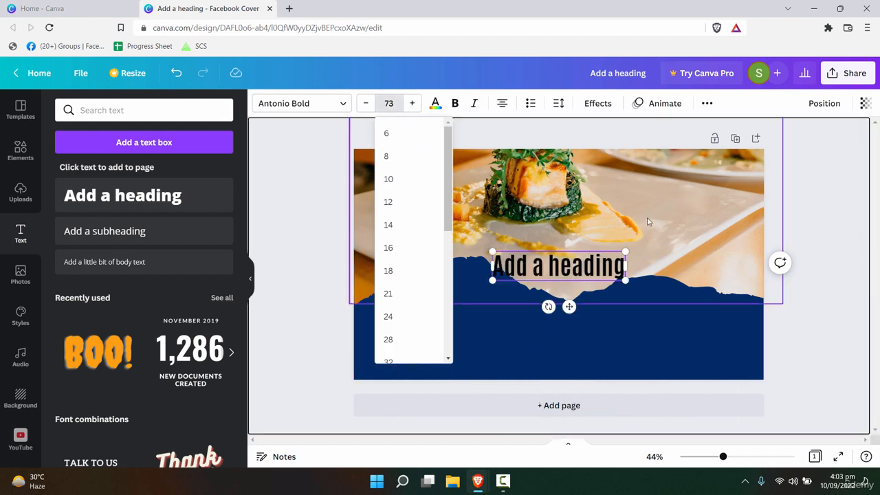
pyautogui.click(595, 275)
pyautogui.click(604, 296)
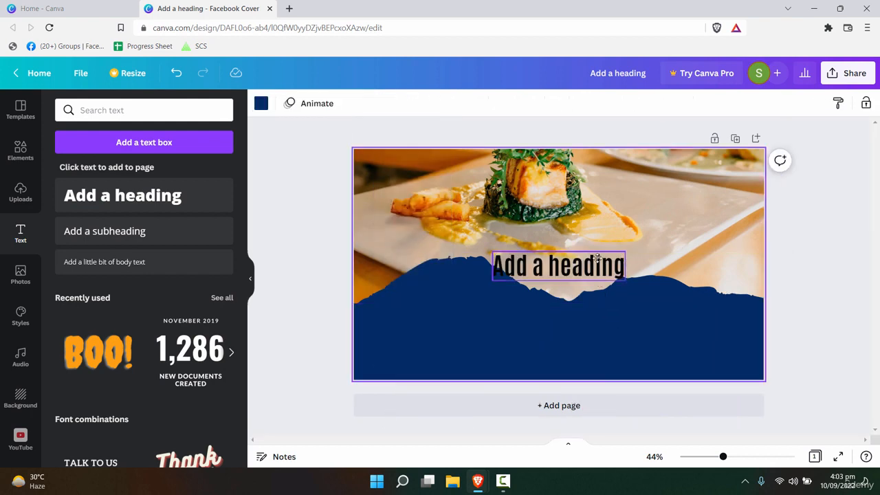
# - Move the heading up onto the food photo, enlarge it to size 87, and colour it white
pyautogui.moveTo(594, 266); pyautogui.dragTo(644, 208)
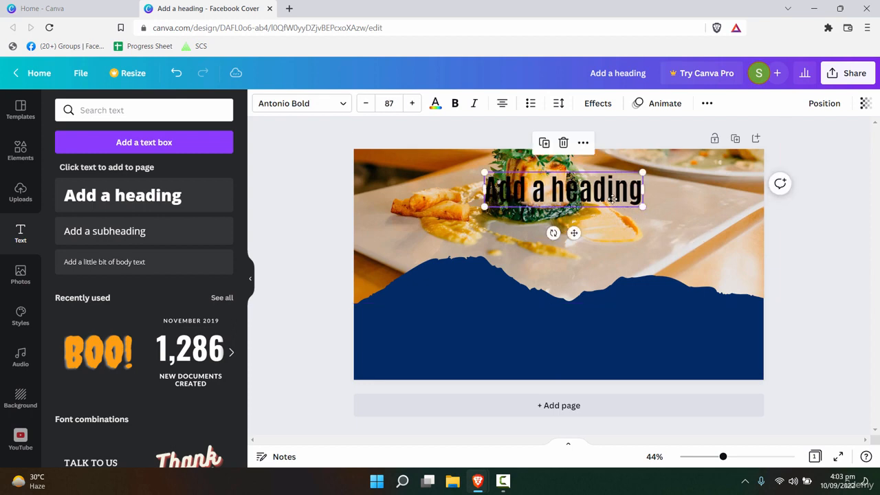
pyautogui.moveTo(564, 190); pyautogui.dragTo(553, 189)
pyautogui.click(436, 103)
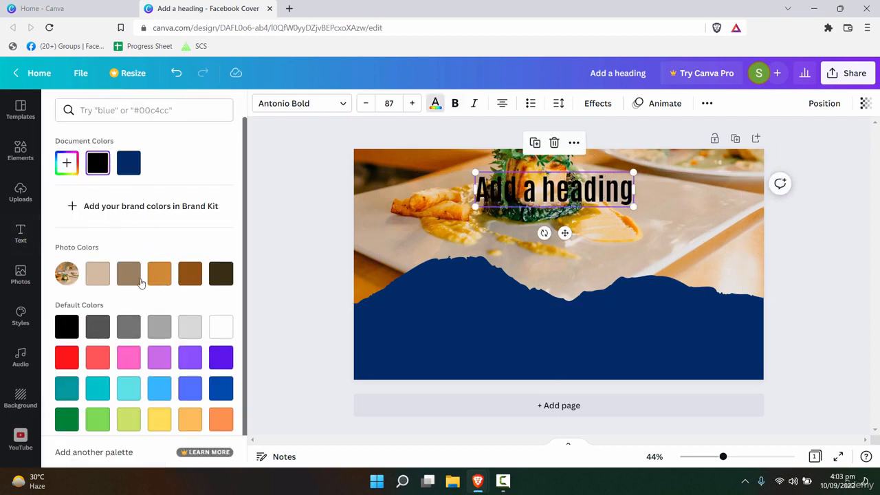
pyautogui.click(224, 334)
pyautogui.click(700, 327)
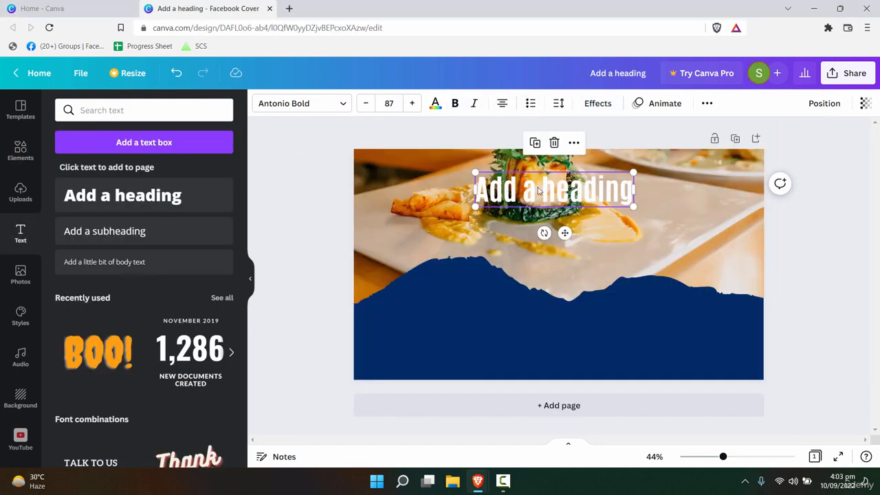
# - Inspect the effect settings on the template's RESTAURANT title
pyautogui.doubleClick(539, 192)
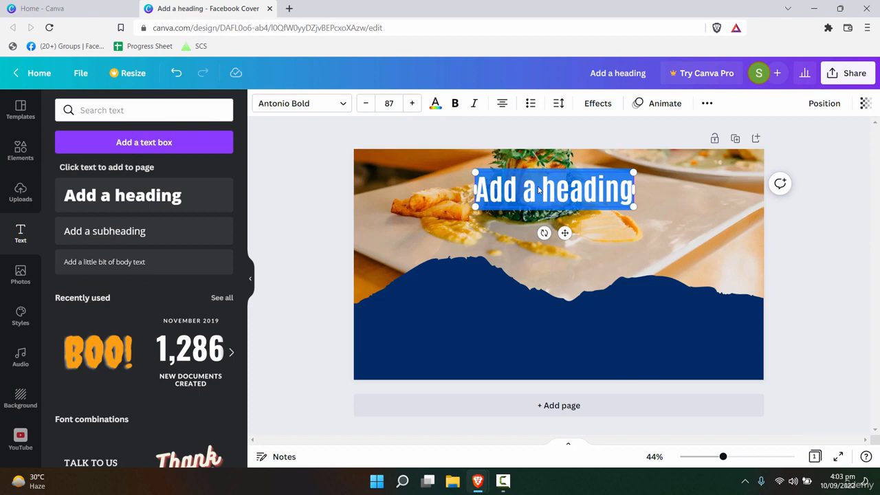
pyautogui.click(648, 278)
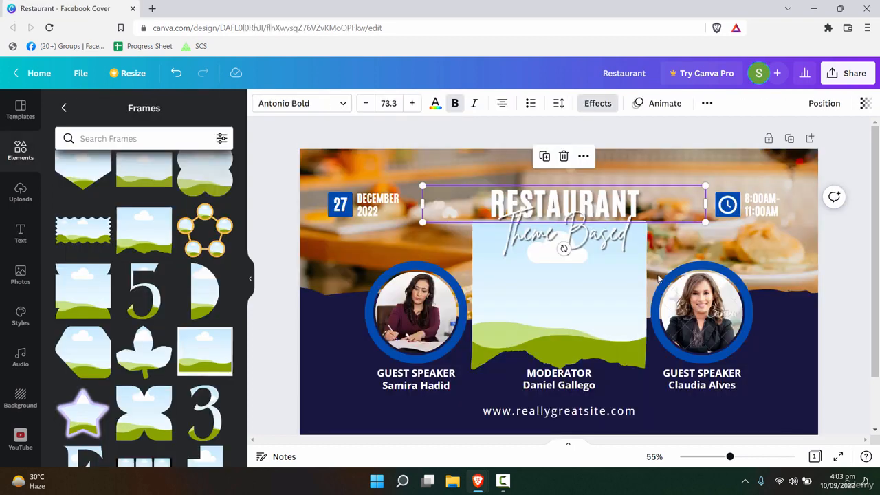
pyautogui.click(624, 231)
pyautogui.click(629, 196)
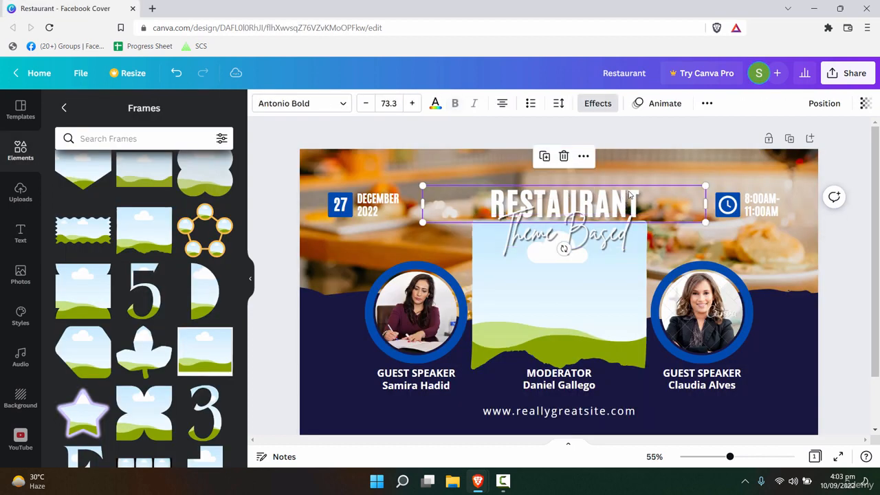
pyautogui.click(599, 103)
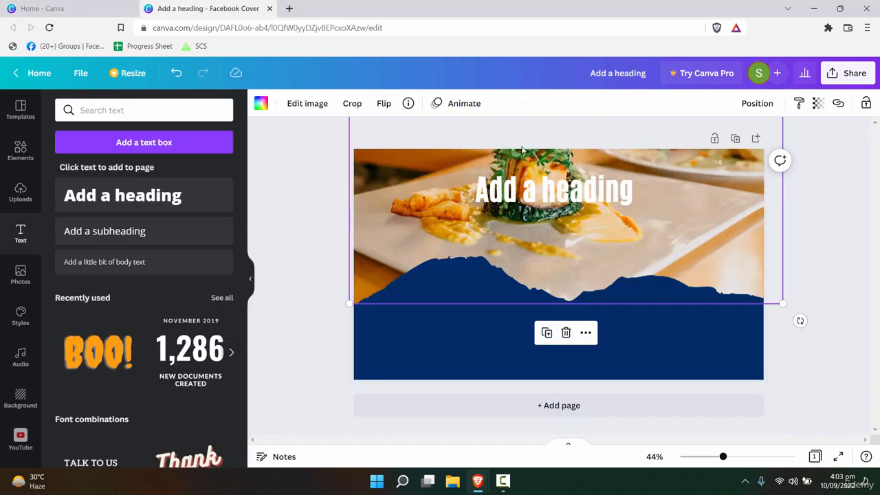
# - Apply a Shadow effect to the heading with offset 41, blur 0 and transparency 29
pyautogui.click(553, 189)
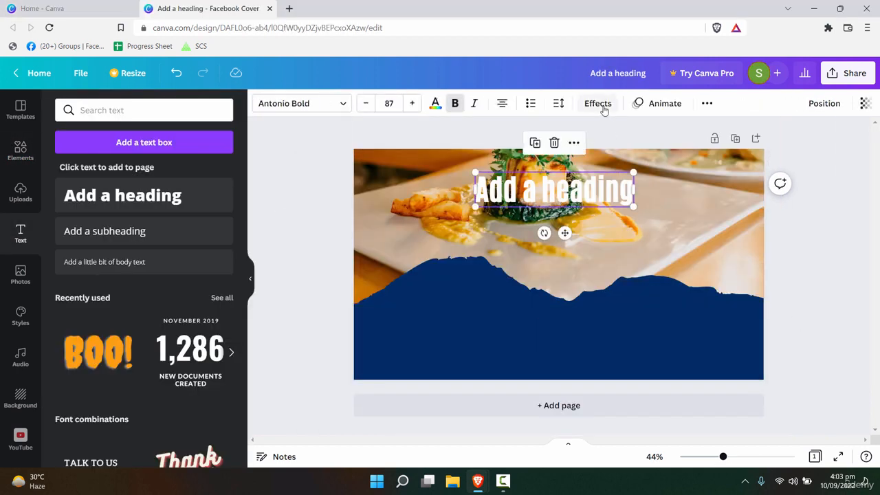
pyautogui.click(598, 103)
pyautogui.click(142, 180)
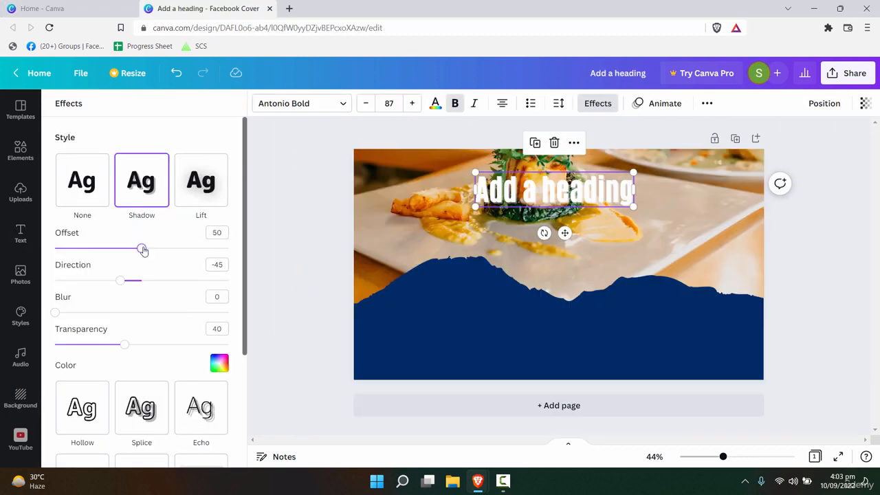
pyautogui.moveTo(142, 250)
pyautogui.mouseDown()
pyautogui.moveTo(149, 249)
pyautogui.moveTo(125, 248)
pyautogui.mouseUp()
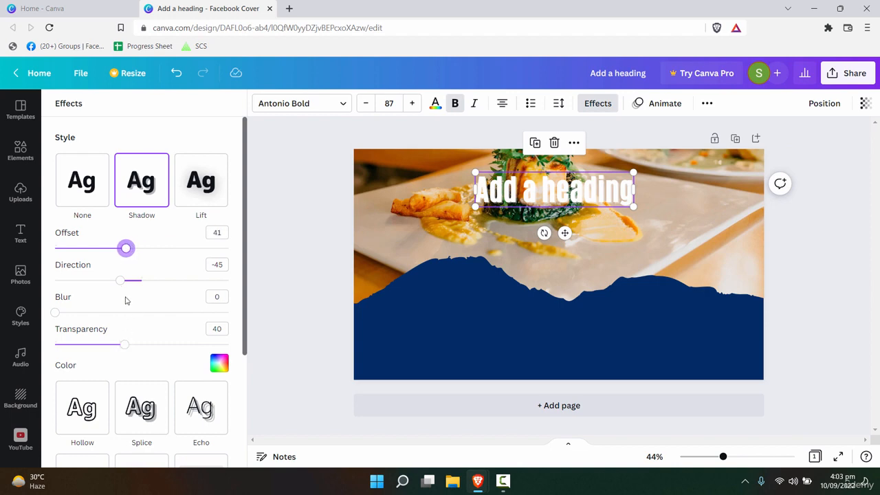
pyautogui.moveTo(125, 344)
pyautogui.mouseDown()
pyautogui.moveTo(147, 344)
pyautogui.moveTo(109, 346)
pyautogui.mouseUp()
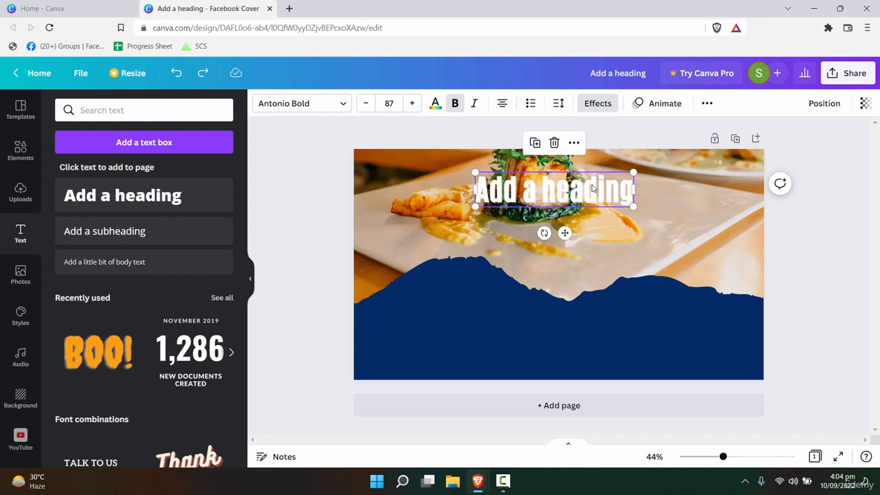
# - Change the heading to 'Restaurant', move it right over the food photo, and nudge the photo up
pyautogui.doubleClick(593, 185)
pyautogui.write('R')
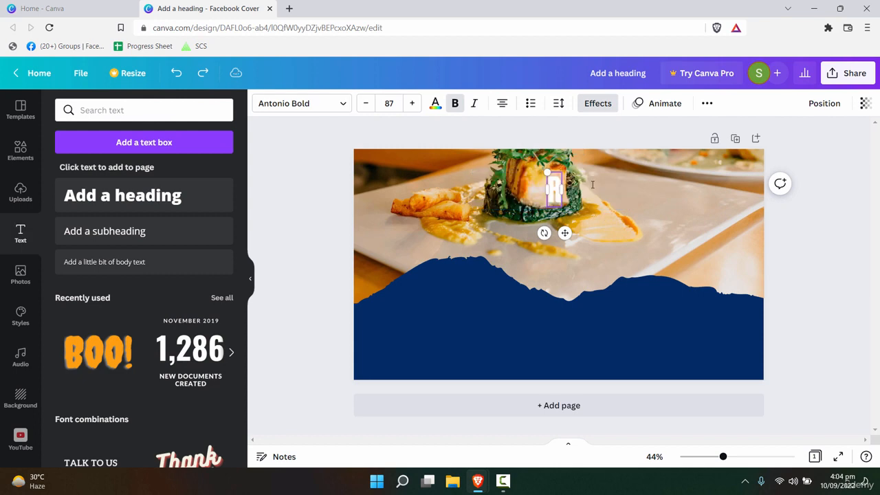
pyautogui.write('estaura')
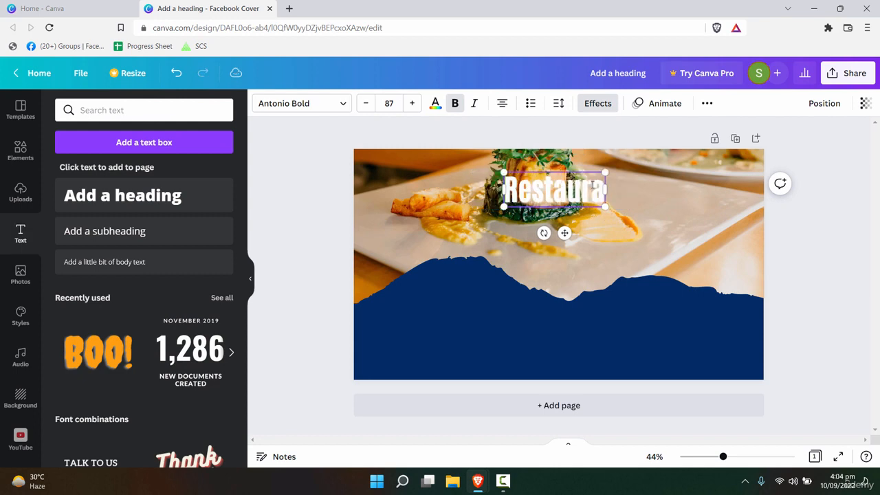
pyautogui.write('nt')
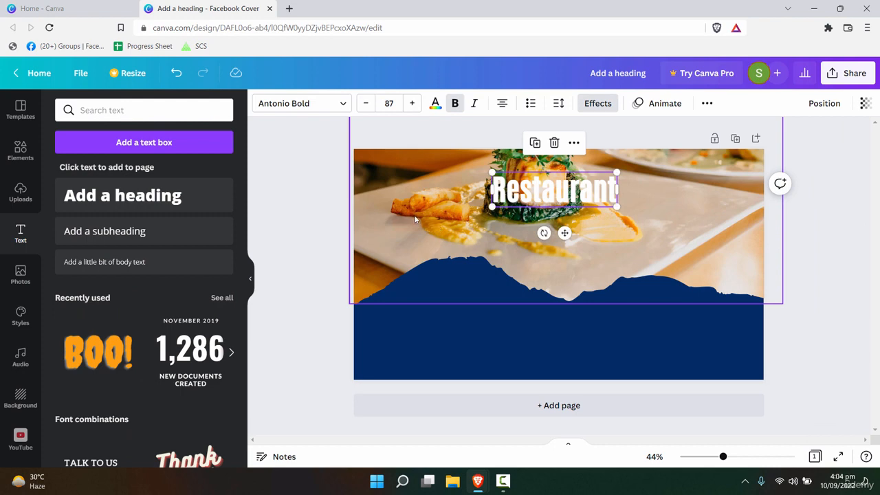
pyautogui.click(460, 233)
pyautogui.moveTo(450, 234); pyautogui.dragTo(451, 237)
pyautogui.moveTo(554, 190); pyautogui.dragTo(650, 240)
pyautogui.moveTo(542, 262); pyautogui.dragTo(544, 250)
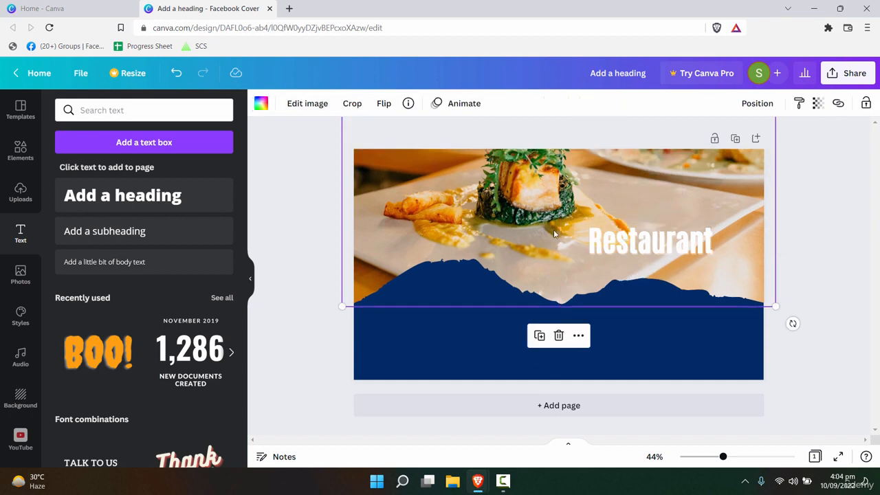
# - Set the food photo's transparency to 88
pyautogui.click(817, 105)
pyautogui.moveTo(812, 155); pyautogui.dragTo(800, 150)
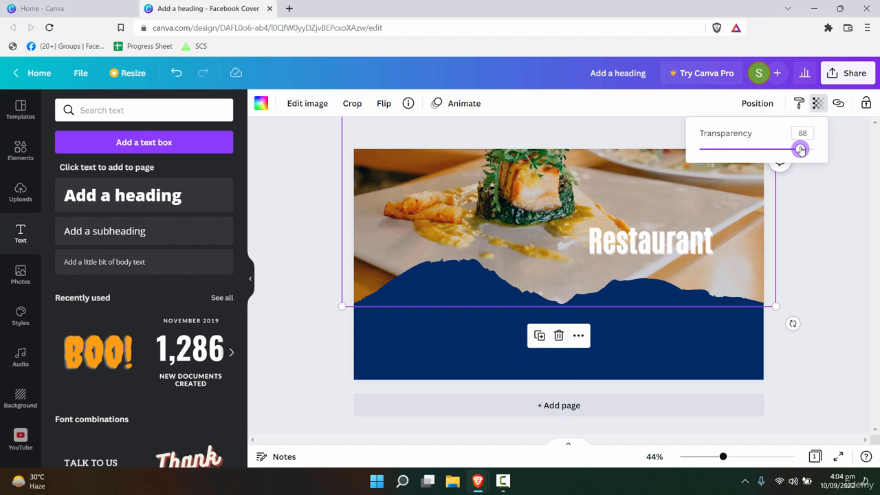
pyautogui.click(649, 184)
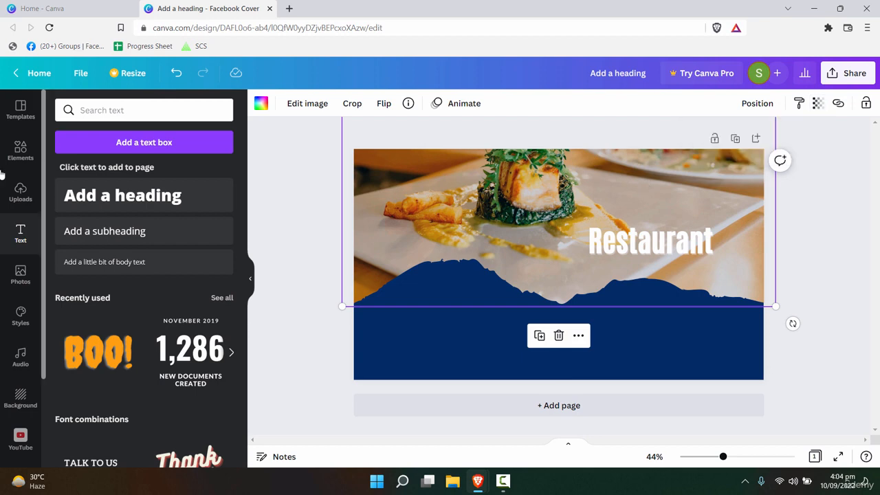
# - Apply a soft blur of 4 to the food photo using Edit image > Adjust
pyautogui.doubleClick(415, 218)
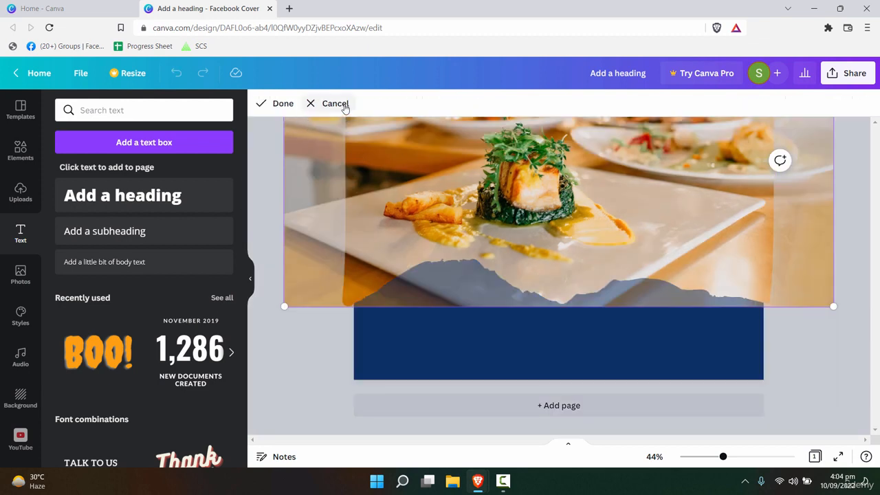
pyautogui.click(320, 104)
pyautogui.click(308, 104)
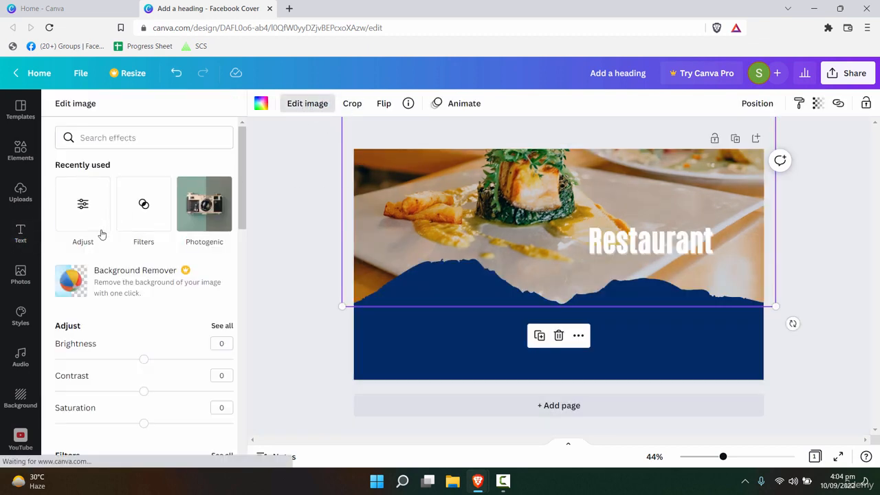
pyautogui.click(76, 221)
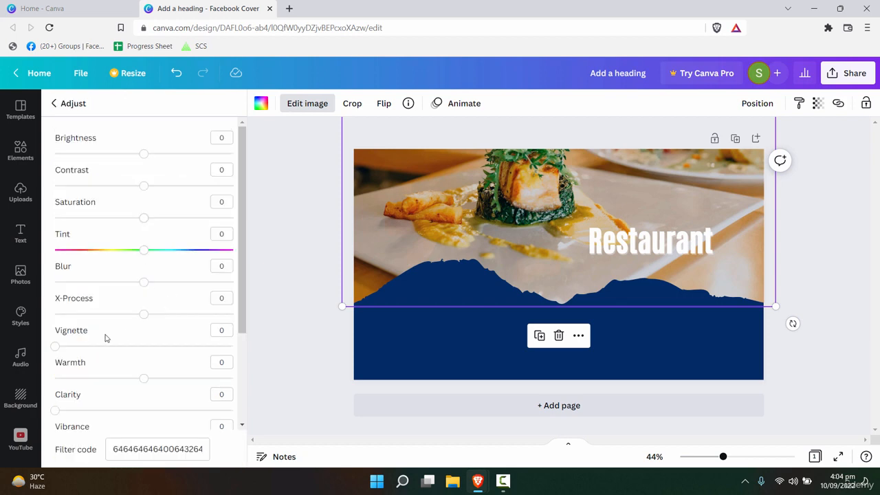
pyautogui.moveTo(144, 283)
pyautogui.mouseDown()
pyautogui.moveTo(157, 282)
pyautogui.moveTo(148, 285)
pyautogui.mouseUp()
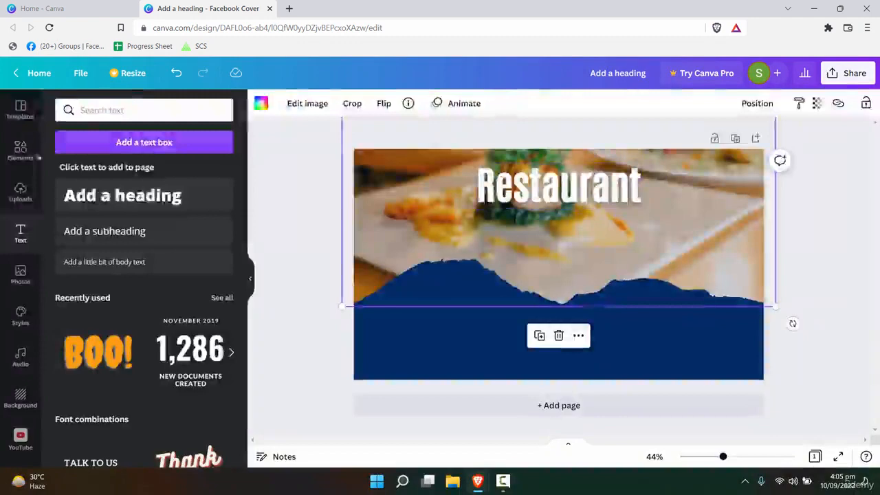
# - Add a new heading and set its font to Brittany
pyautogui.click(127, 199)
pyautogui.click(323, 105)
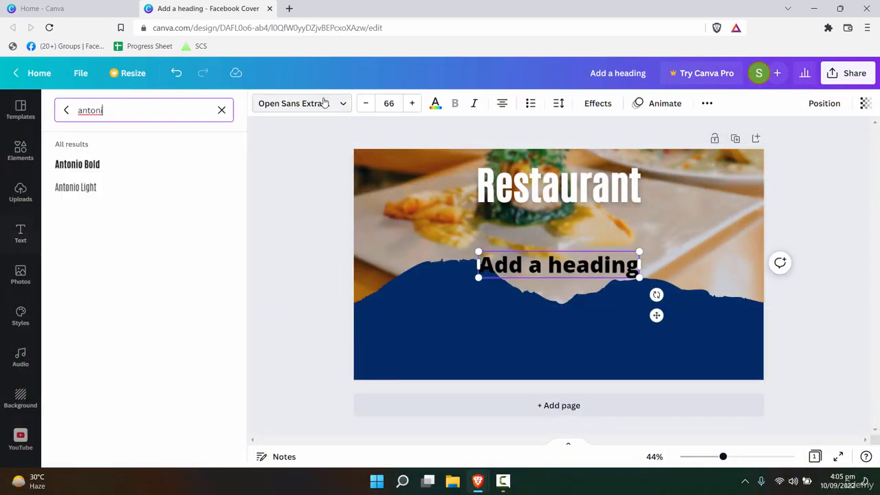
pyautogui.tripleClick(533, 266)
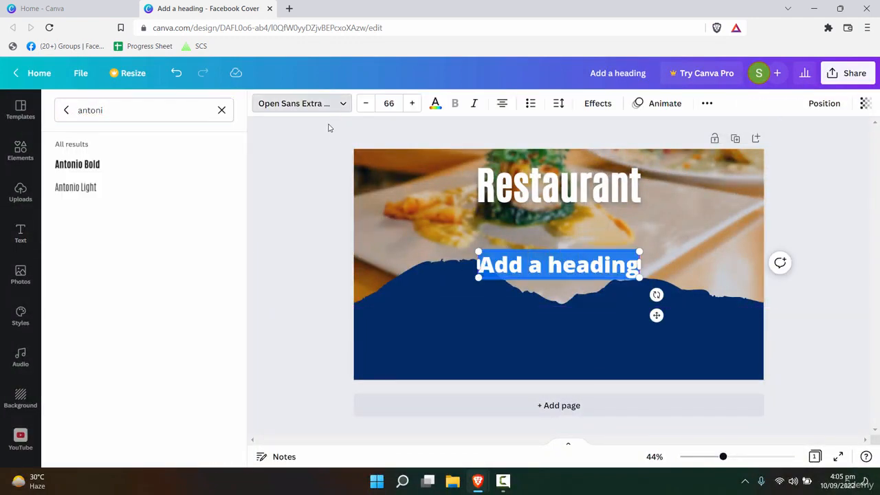
pyautogui.click(309, 105)
pyautogui.click(311, 110)
pyautogui.hotkey('ctrl', 'a')
pyautogui.write('Britta')
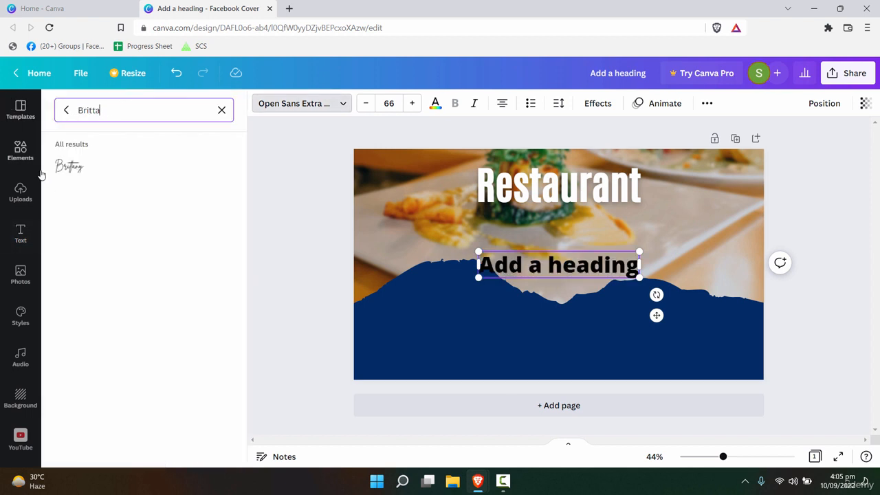
pyautogui.click(98, 176)
pyautogui.press('Escape')
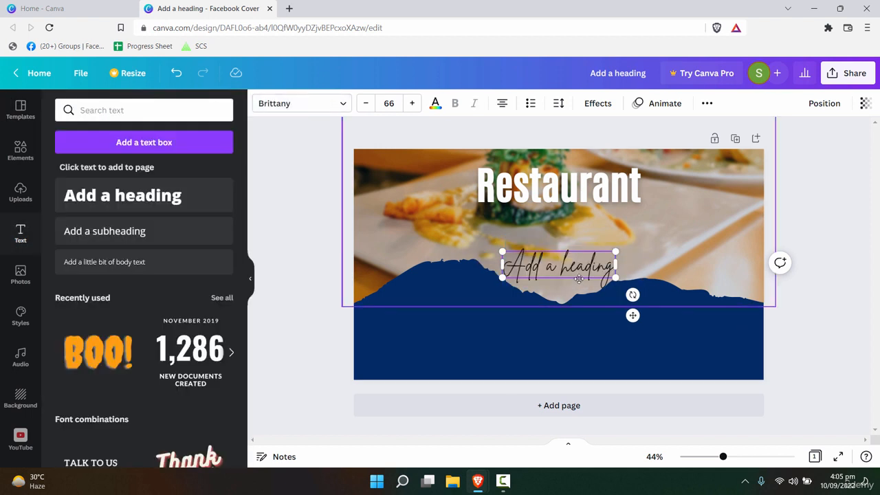
# - Change the heading to 'Theme Based' under Restaurant, then enlarge it and colour it white
pyautogui.moveTo(563, 272); pyautogui.dragTo(555, 237)
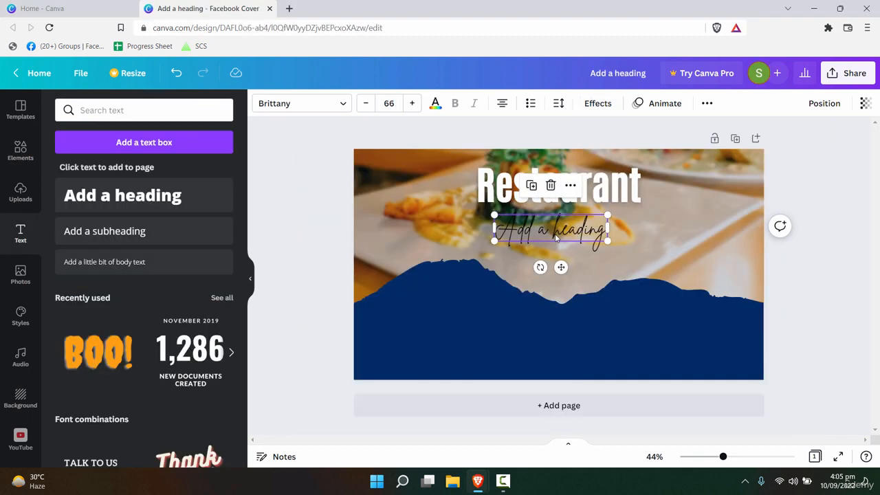
pyautogui.doubleClick(556, 234)
pyautogui.write('Theme')
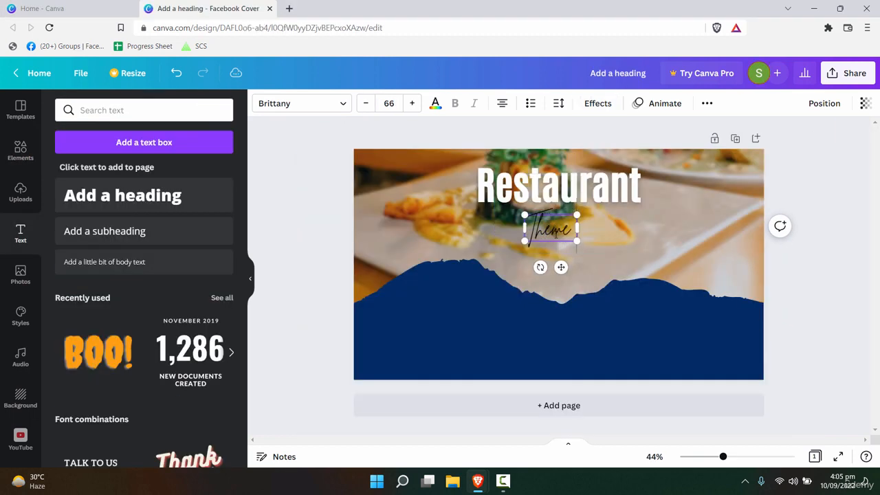
pyautogui.write(' Based')
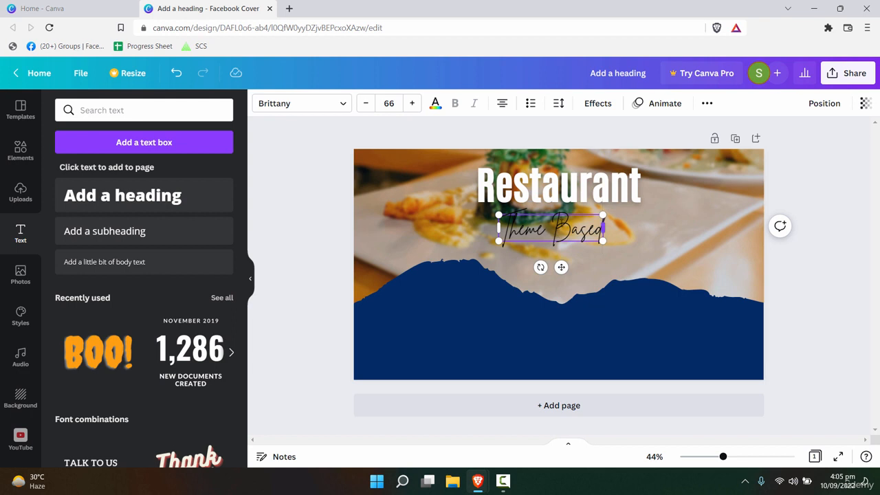
pyautogui.tripleClick(536, 220)
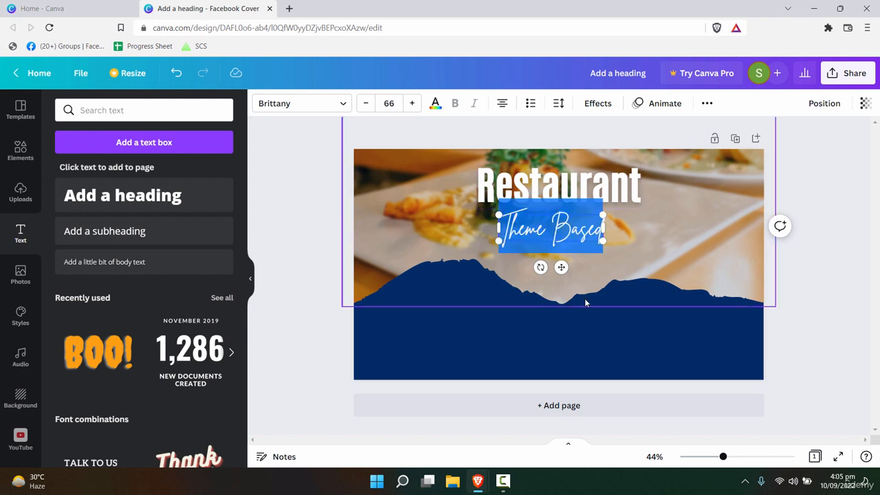
pyautogui.press('Escape')
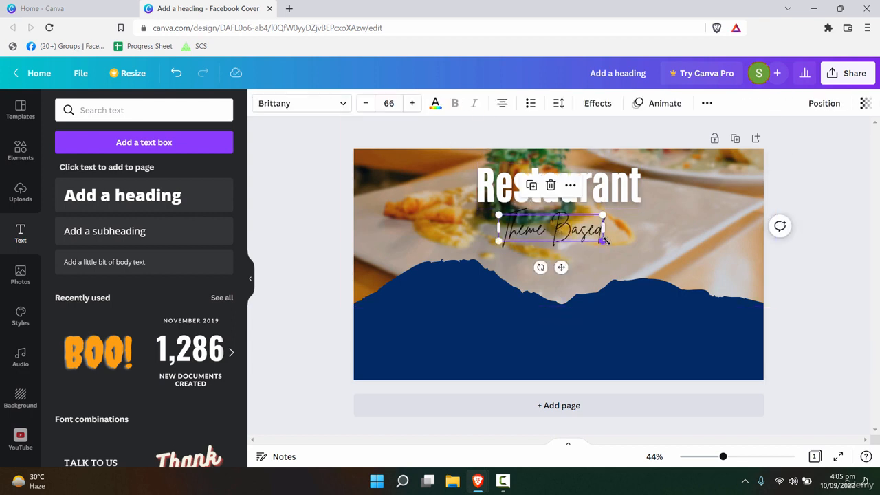
pyautogui.moveTo(603, 241); pyautogui.dragTo(633, 247)
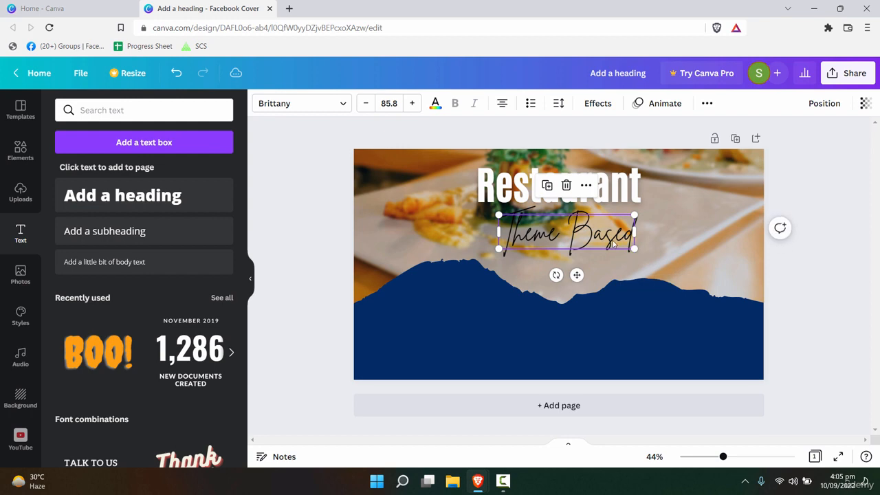
pyautogui.click(435, 104)
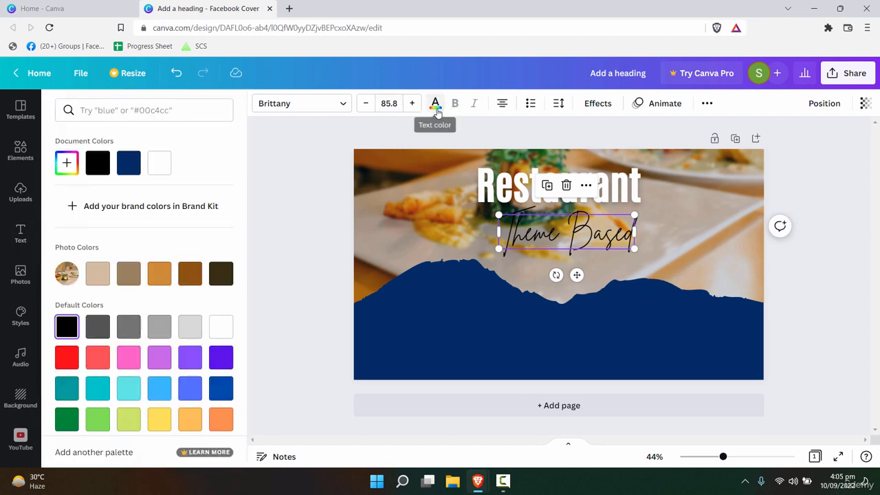
pyautogui.click(159, 163)
pyautogui.click(667, 294)
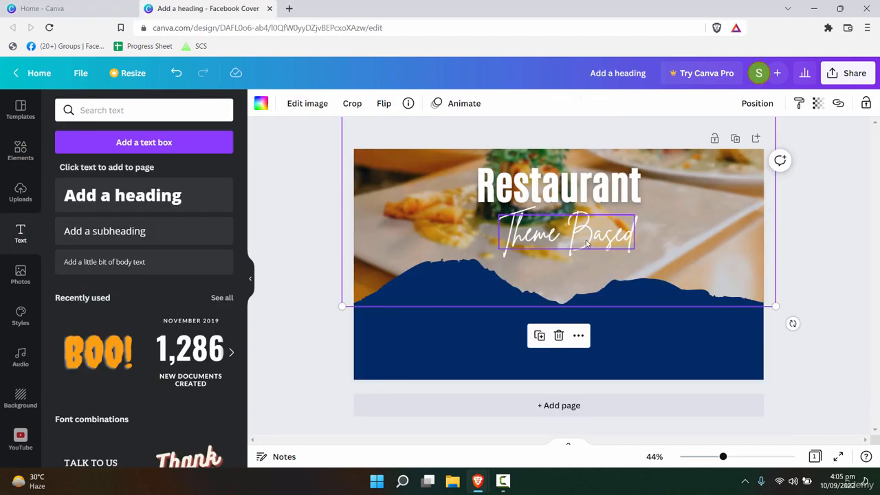
# - Give Theme Based a Lift effect and centre it just below Restaurant
pyautogui.click(571, 233)
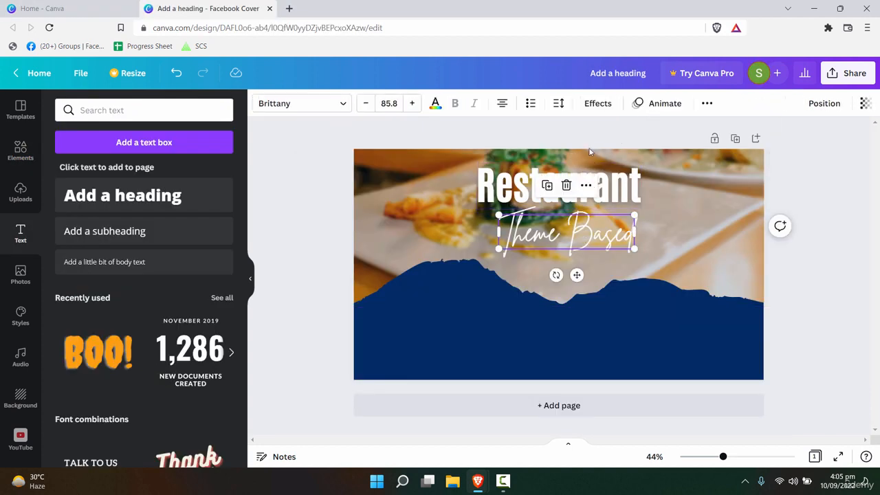
pyautogui.click(598, 103)
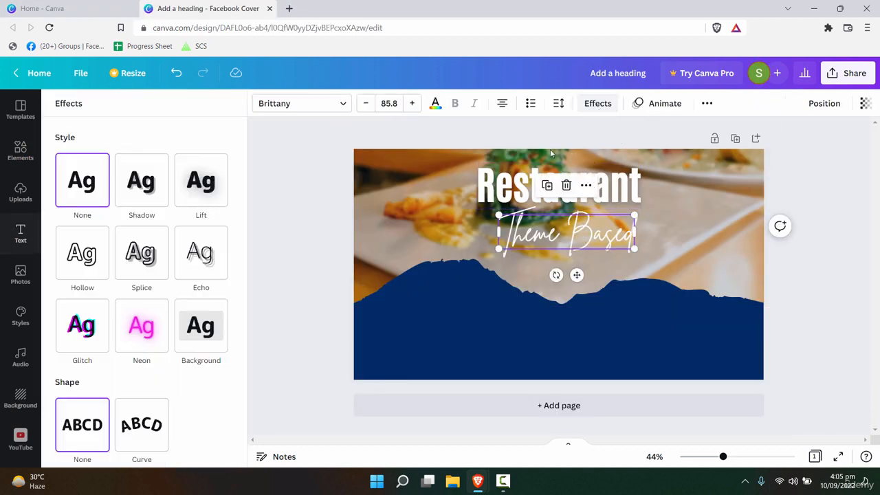
pyautogui.click(200, 176)
pyautogui.click(645, 280)
pyautogui.click(601, 242)
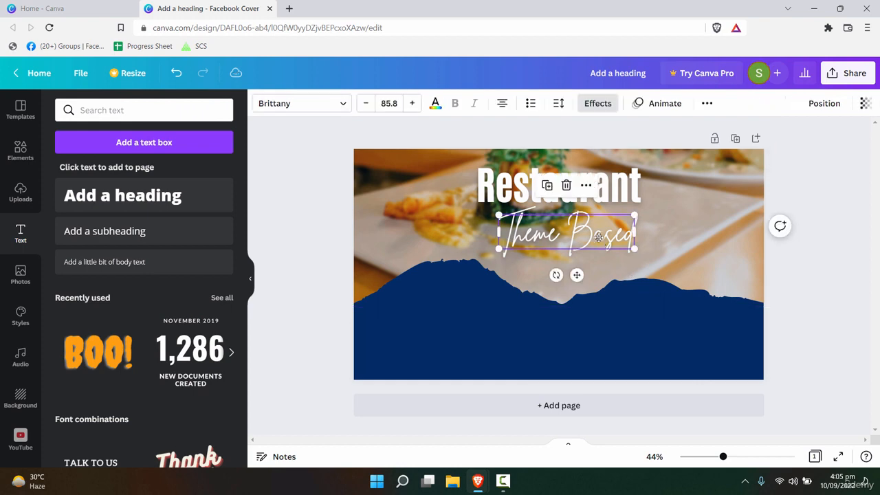
pyautogui.moveTo(601, 242); pyautogui.dragTo(590, 226)
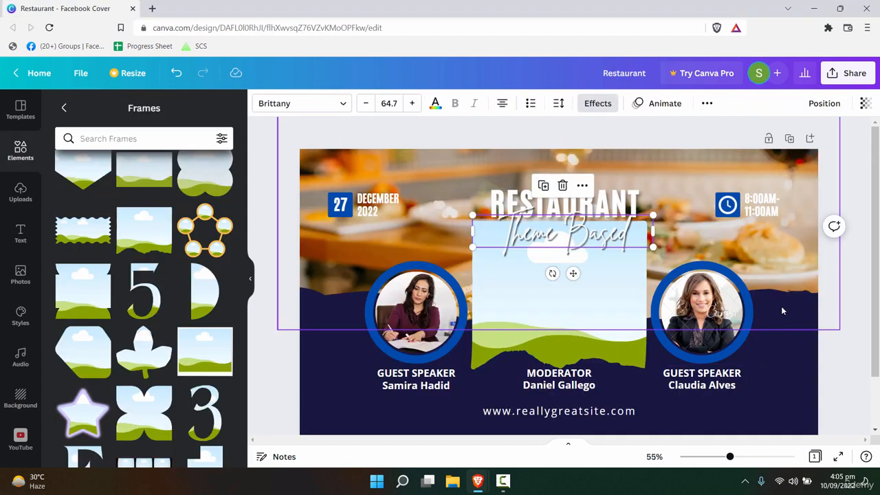
pyautogui.click(416, 313)
pyautogui.scroll(-2, 440, 389)
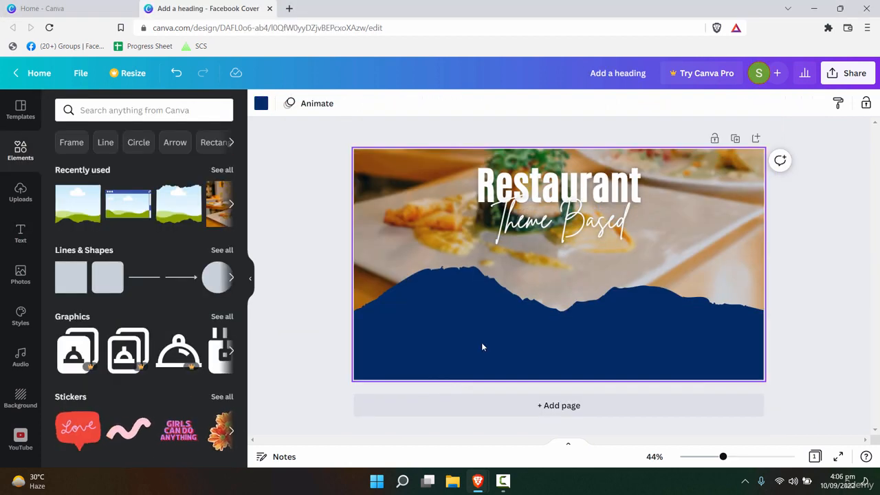
# - Search circle graphics, then add a ringed circle photo frame from the Frame elements
pyautogui.press('/')
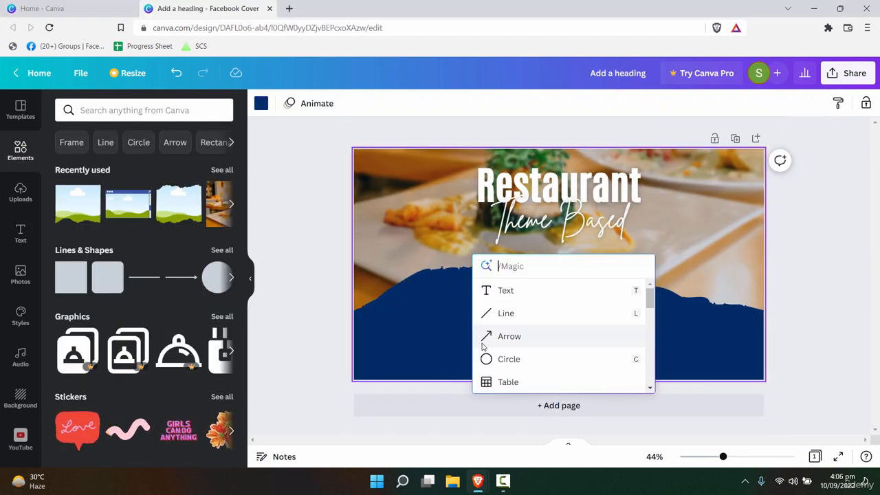
pyautogui.write('circle')
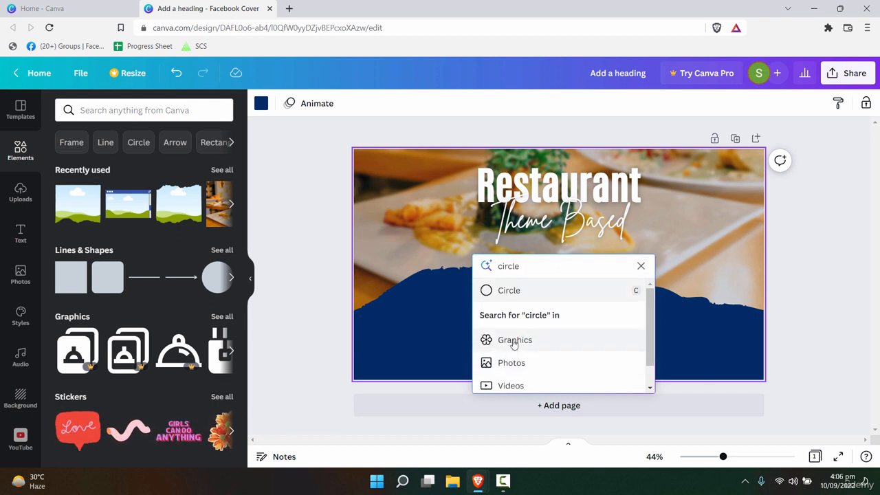
pyautogui.scroll(-1, 550, 369)
pyautogui.write('le')
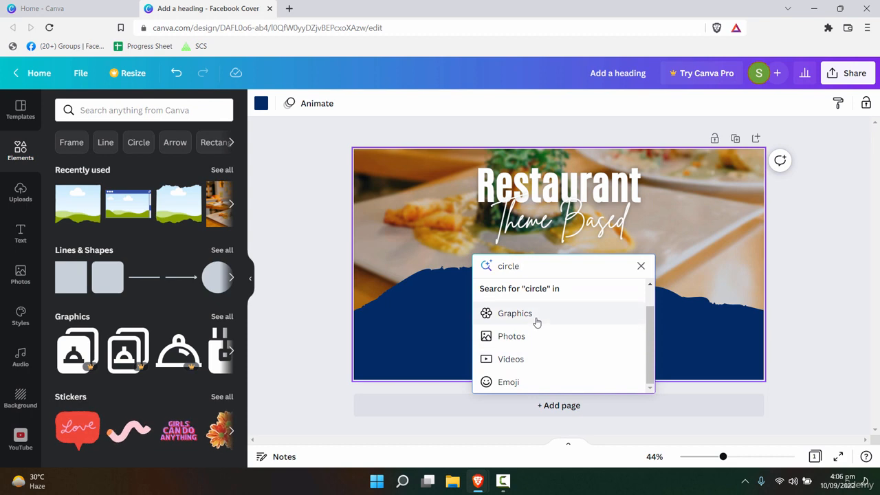
pyautogui.click(537, 320)
pyautogui.scroll(-10, 592, 301)
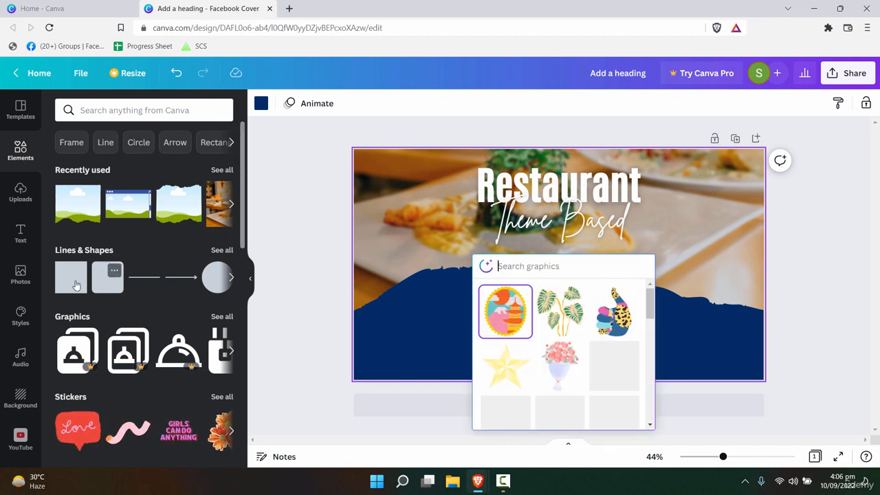
pyautogui.click(283, 323)
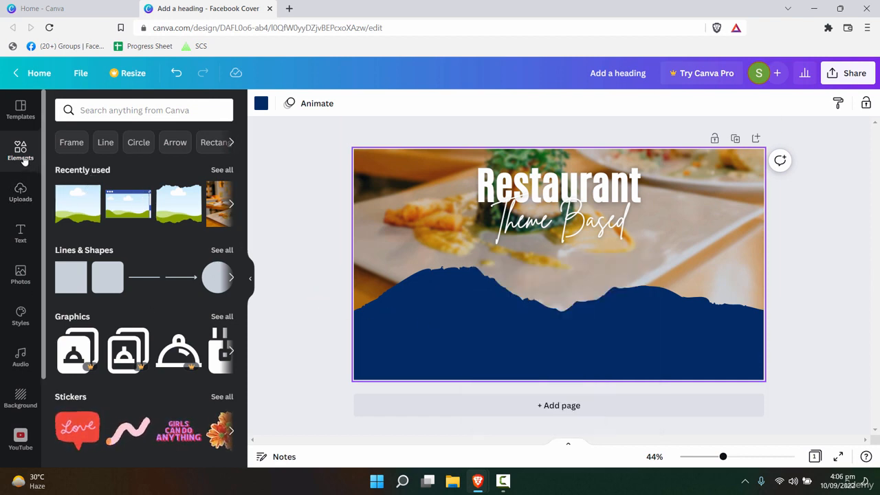
pyautogui.click(72, 142)
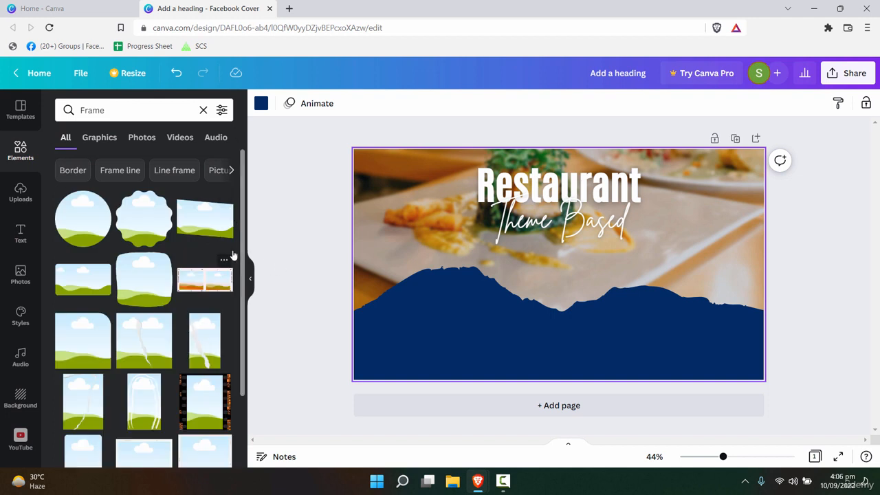
pyautogui.scroll(-5, 73, 319)
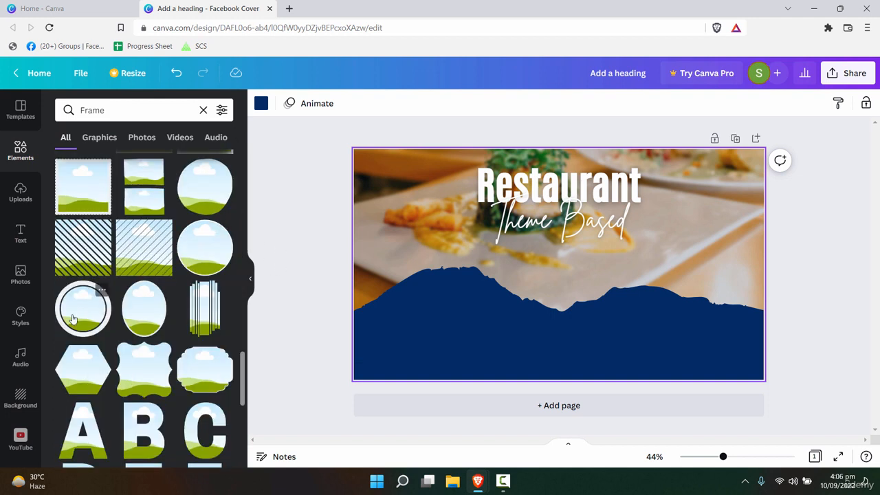
pyautogui.click(73, 319)
# - Spread the circle frames across the navy band and recolour all their rings cobalt blue
pyautogui.moveTo(581, 310); pyautogui.dragTo(482, 328)
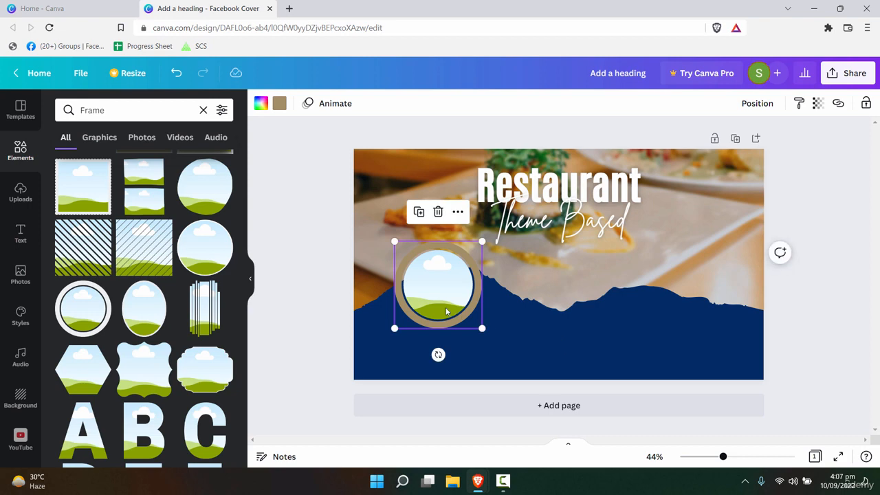
pyautogui.moveTo(447, 311); pyautogui.dragTo(715, 303)
pyautogui.click(474, 304)
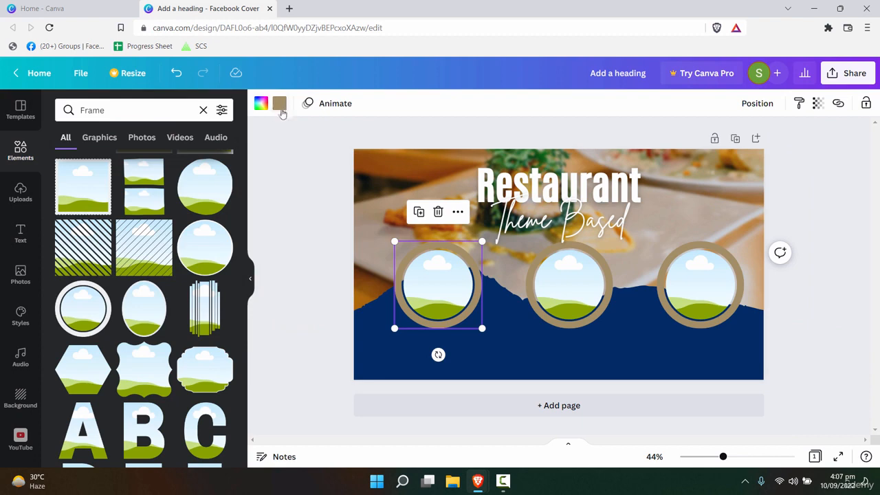
pyautogui.click(281, 108)
pyautogui.click(219, 389)
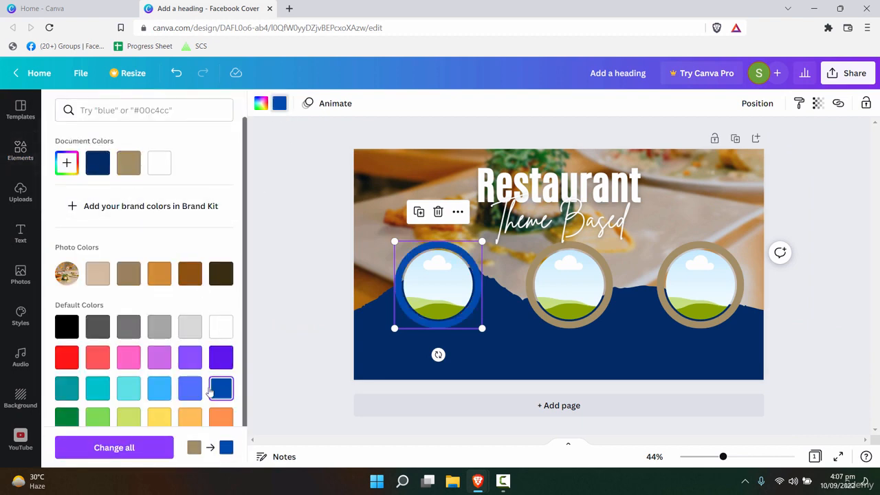
pyautogui.scroll(-1, 194, 364)
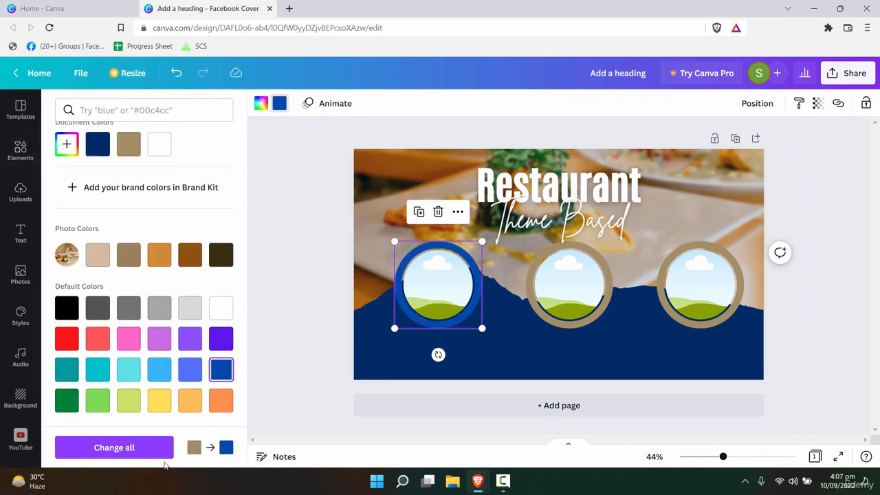
pyautogui.click(137, 448)
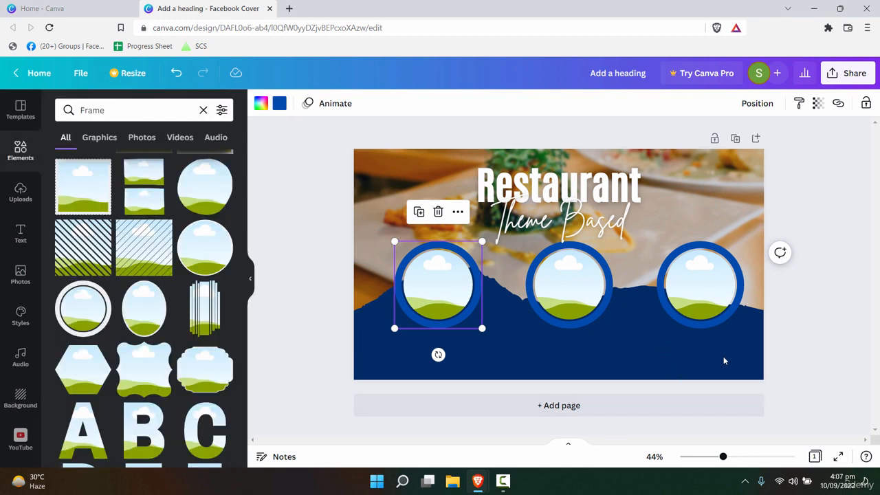
pyautogui.click(517, 362)
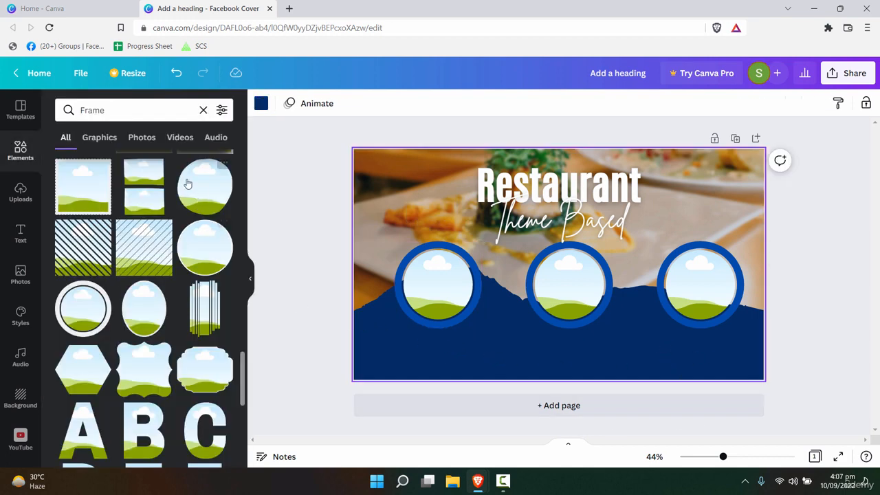
# - Search the stock photos for 'person', replacing the earlier 'people' search
pyautogui.click(122, 112)
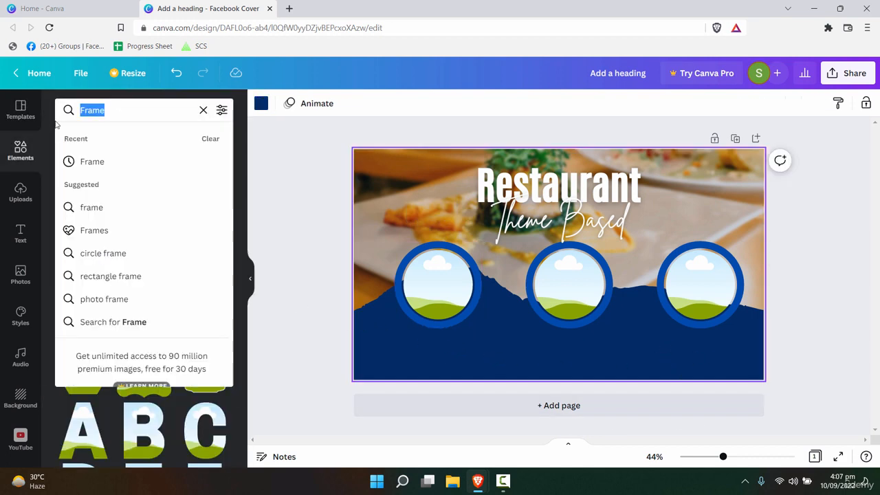
pyautogui.click(21, 275)
pyautogui.click(110, 111)
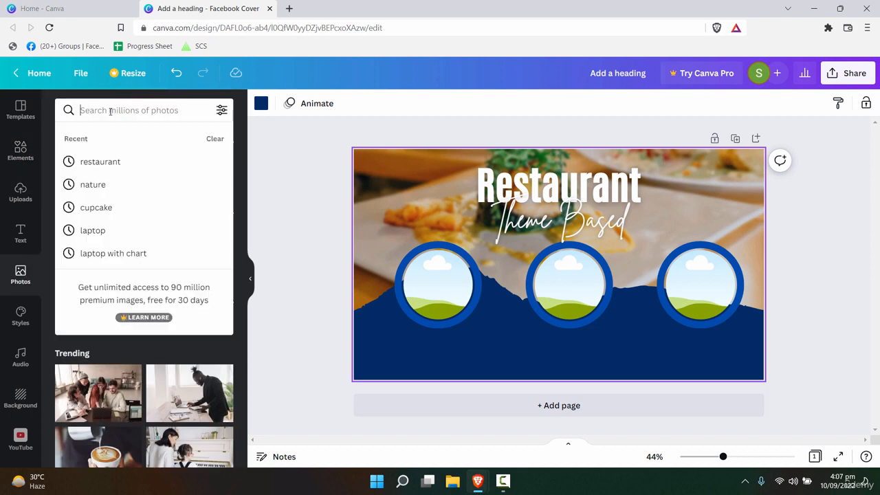
pyautogui.write('people')
pyautogui.press('Return')
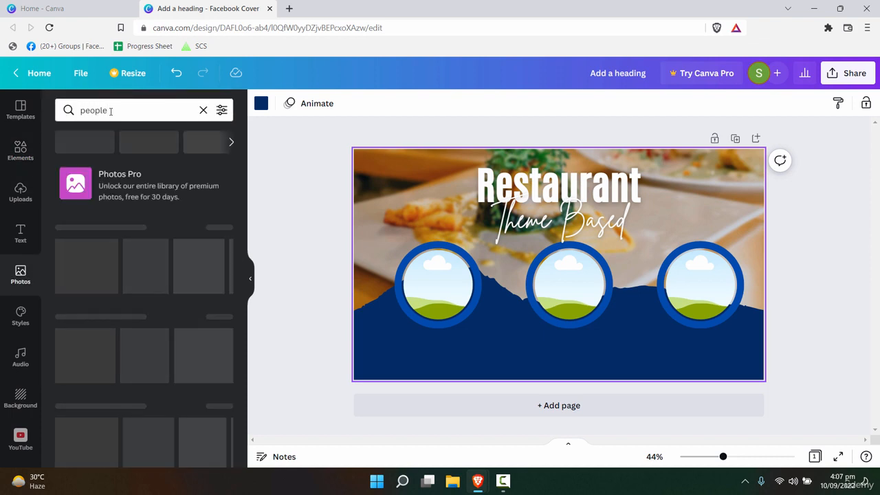
pyautogui.moveTo(108, 111); pyautogui.dragTo(76, 112)
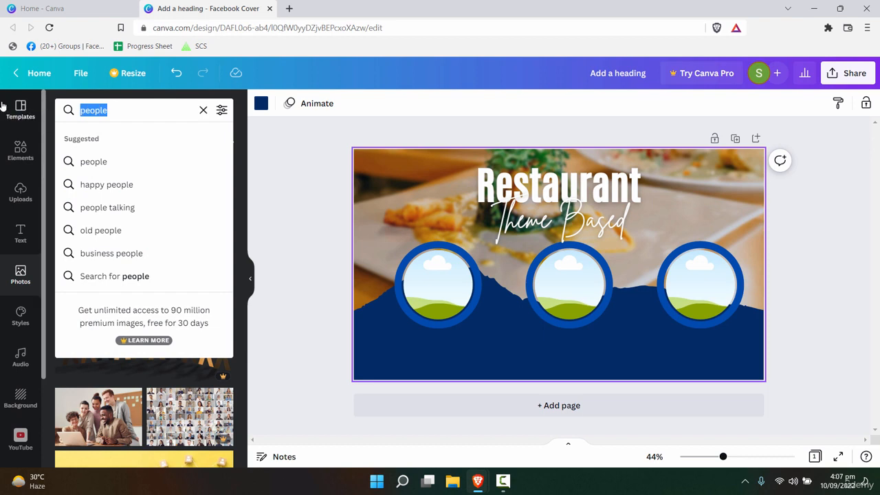
pyautogui.write('person')
pyautogui.press('Return')
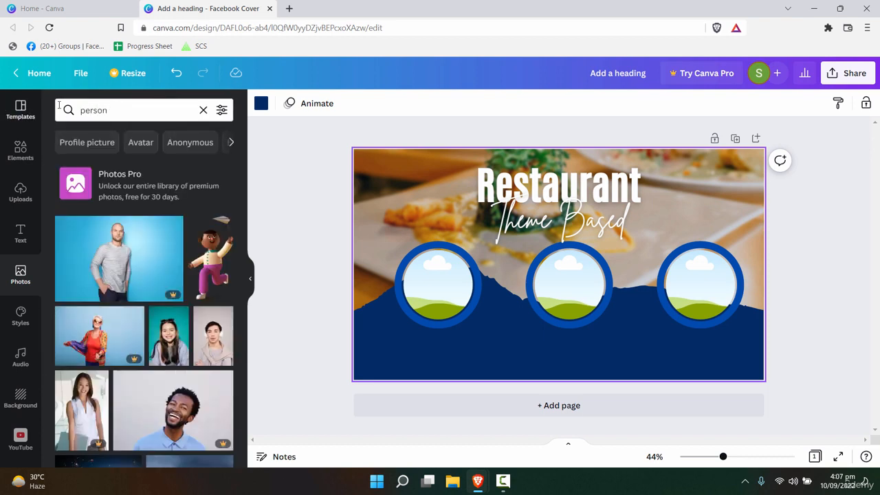
# - Drag stock portraits of two men and a woman into the blue-ringed circle frames
pyautogui.scroll(-3, 137, 284)
pyautogui.scroll(-2, 158, 284)
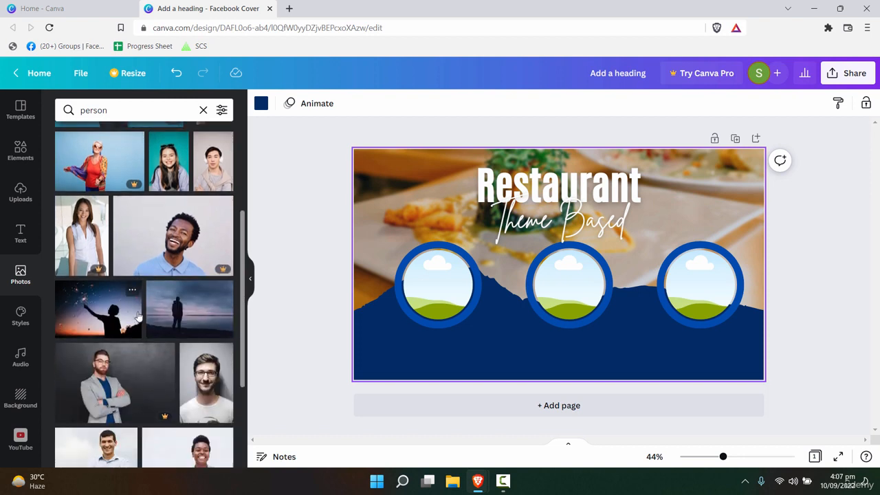
pyautogui.moveTo(378, 283); pyautogui.dragTo(438, 285)
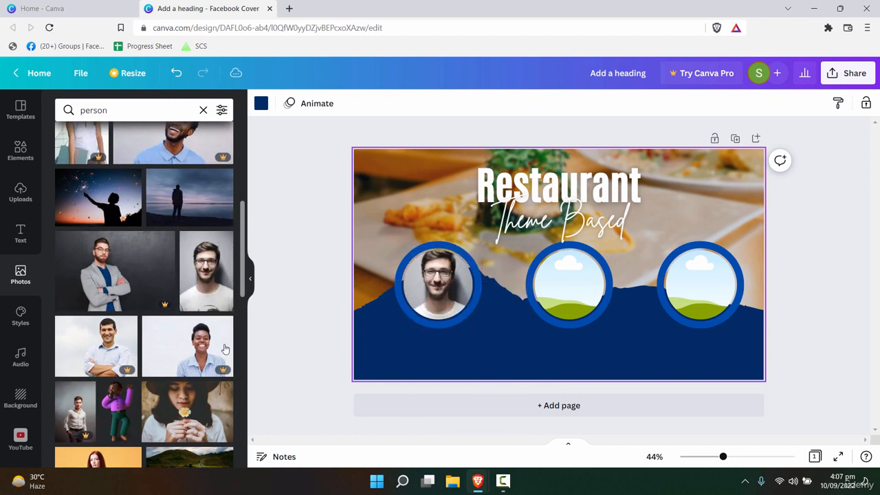
pyautogui.scroll(-2, 219, 364)
pyautogui.scroll(-2, 107, 262)
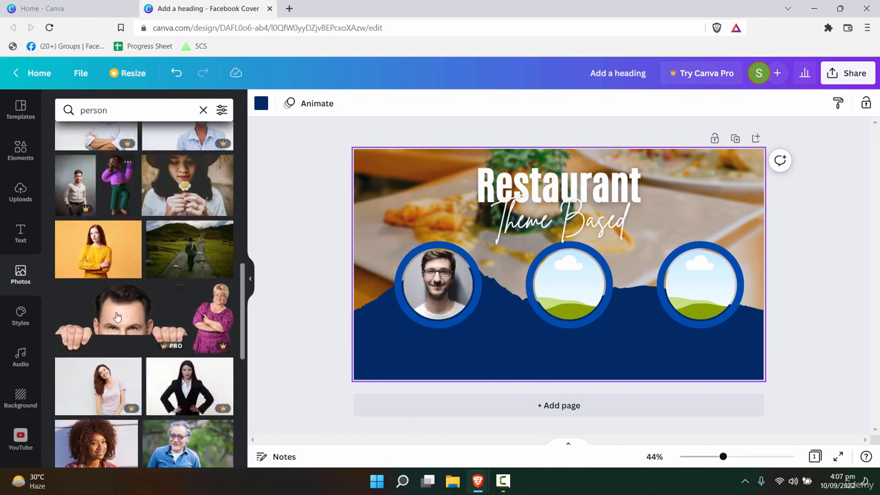
pyautogui.moveTo(103, 248); pyautogui.dragTo(536, 304)
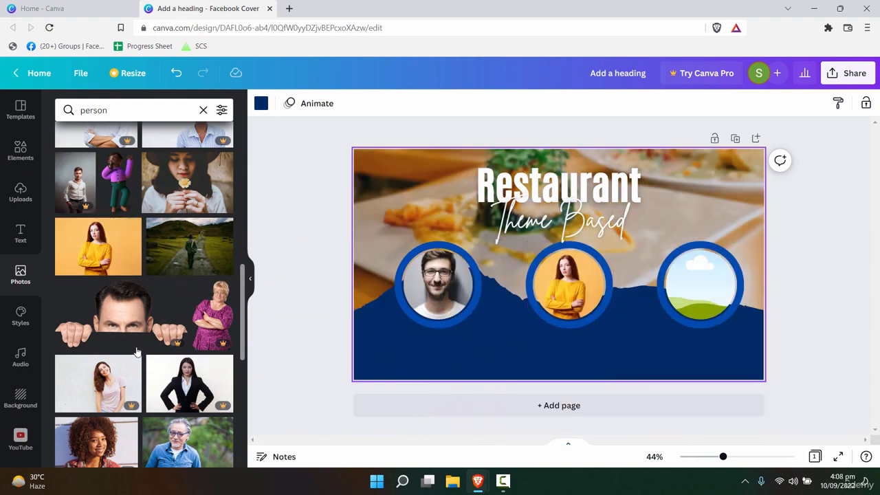
pyautogui.scroll(-5, 144, 296)
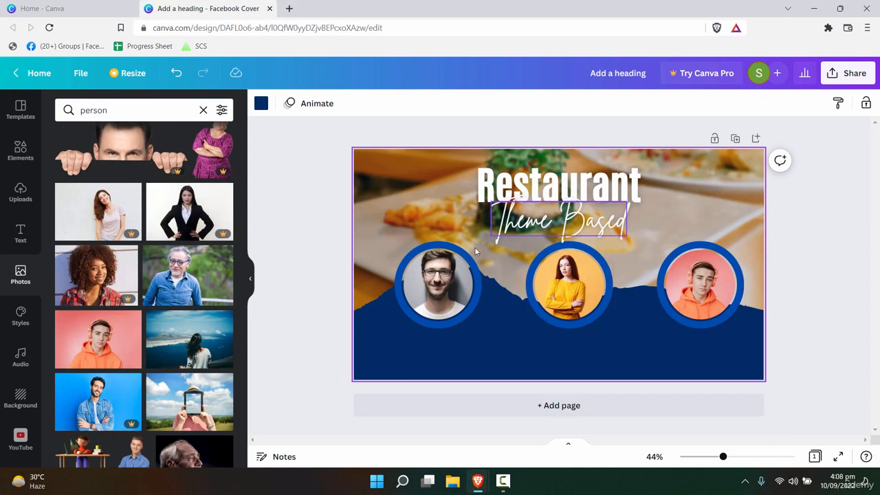
# - Shrink each of the three photo circles slightly, the middle one to 296 px
pyautogui.click(473, 253)
pyautogui.moveTo(482, 241); pyautogui.dragTo(469, 255)
pyautogui.click(568, 286)
pyautogui.moveTo(612, 242); pyautogui.dragTo(599, 256)
pyautogui.click(732, 249)
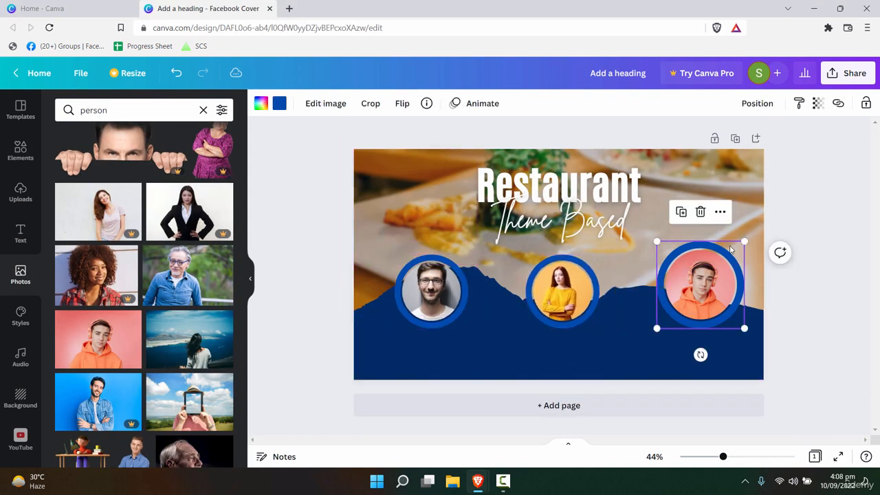
pyautogui.moveTo(746, 241); pyautogui.dragTo(731, 251)
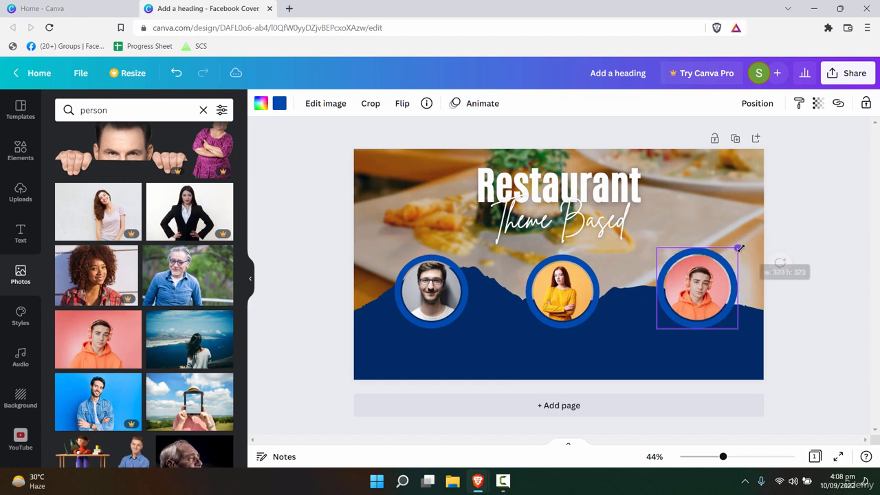
pyautogui.click(438, 282)
pyautogui.click(684, 351)
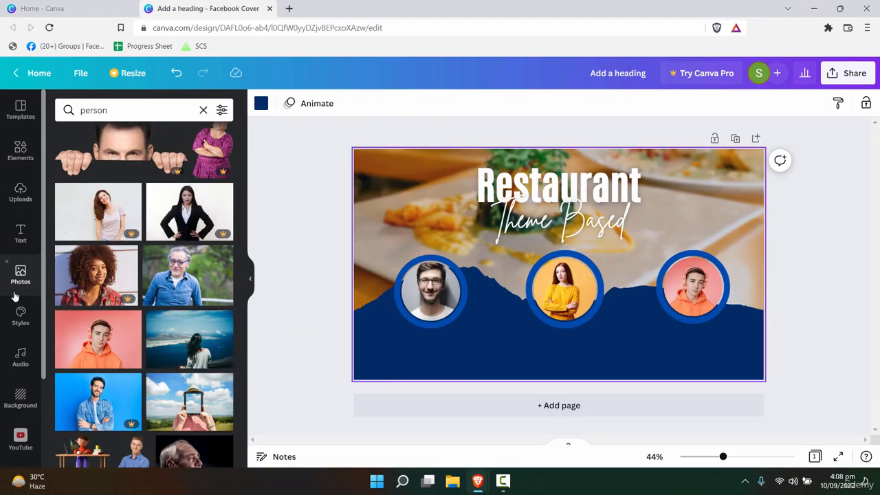
# - Add a subheading text box set to size 24 and bold
pyautogui.click(21, 234)
pyautogui.click(122, 196)
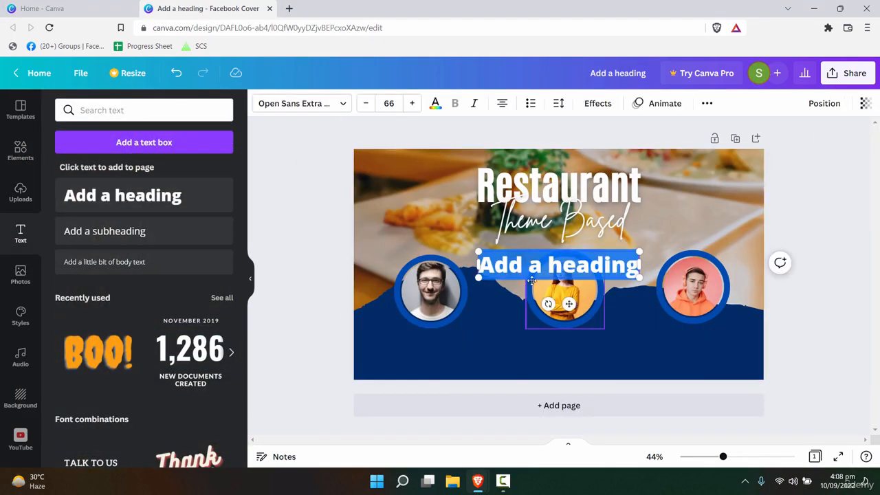
pyautogui.hotkey('ctrl', 'z')
pyautogui.click(114, 233)
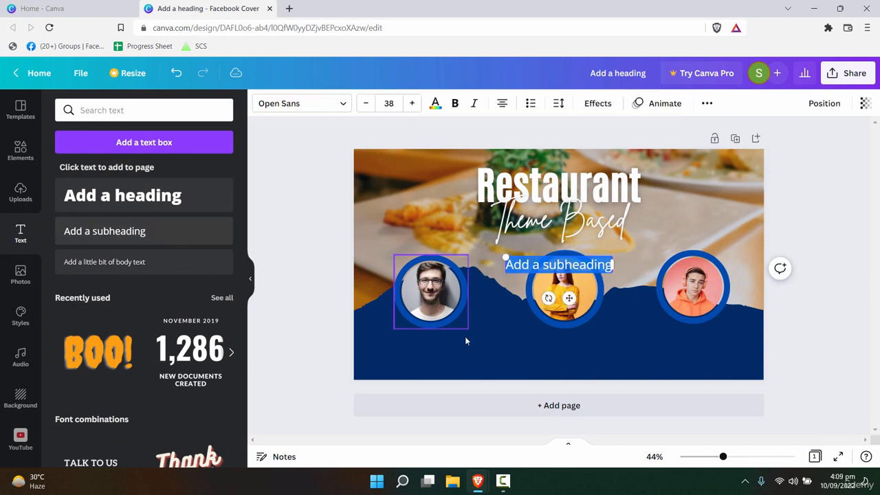
pyautogui.click(542, 267)
pyautogui.hotkey('ctrl', 'a')
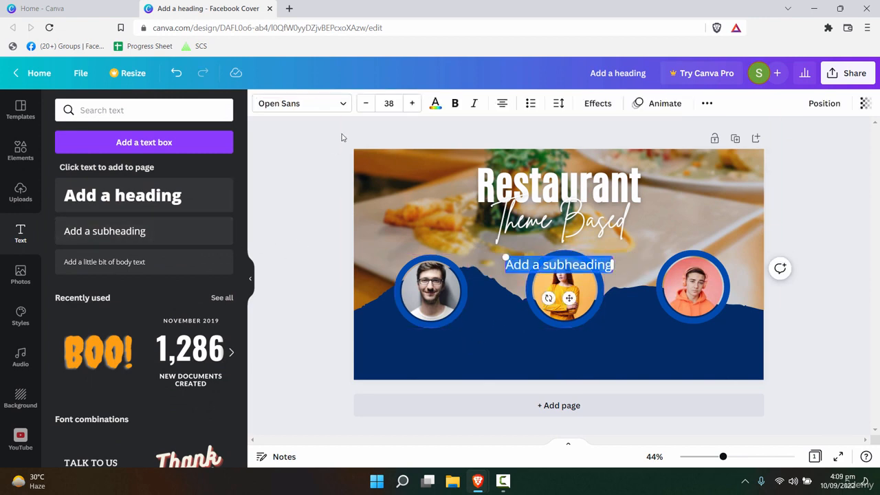
pyautogui.click(389, 103)
pyautogui.write('24')
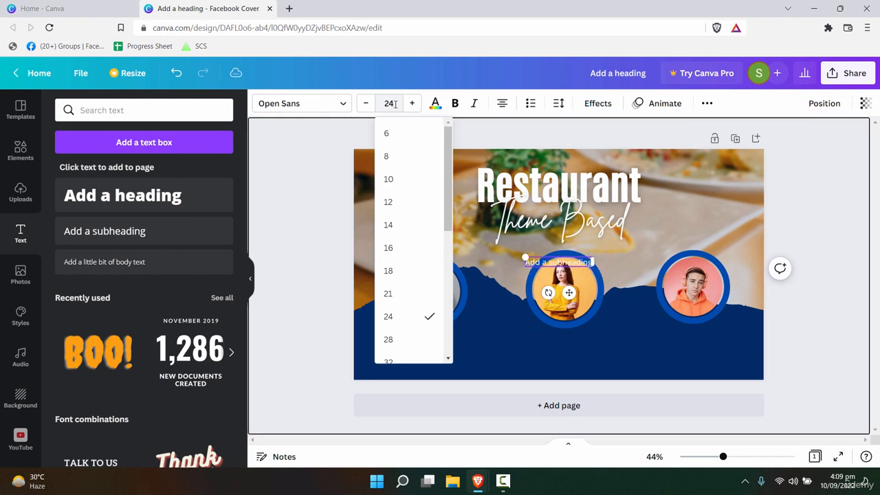
pyautogui.click(328, 103)
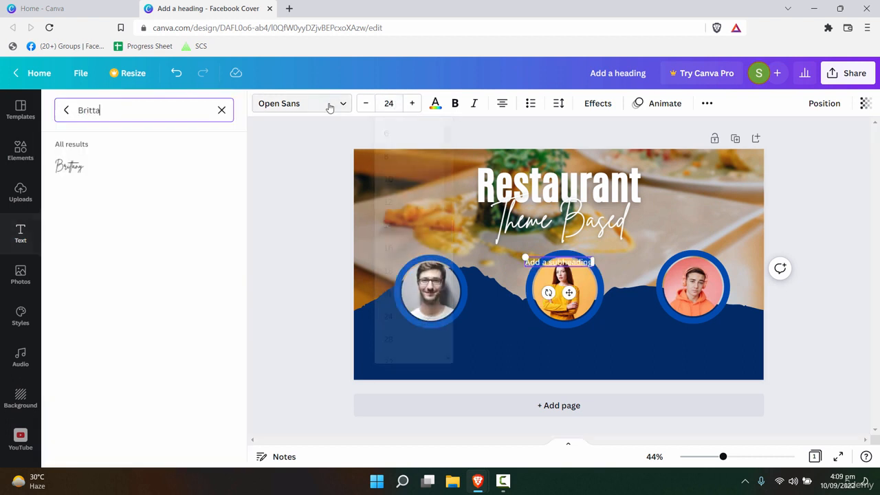
pyautogui.click(573, 264)
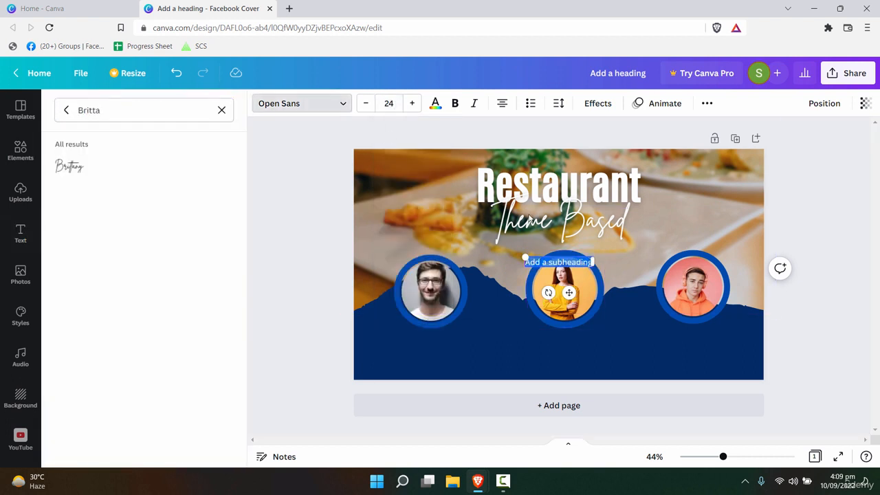
pyautogui.click(454, 103)
pyautogui.press('Escape')
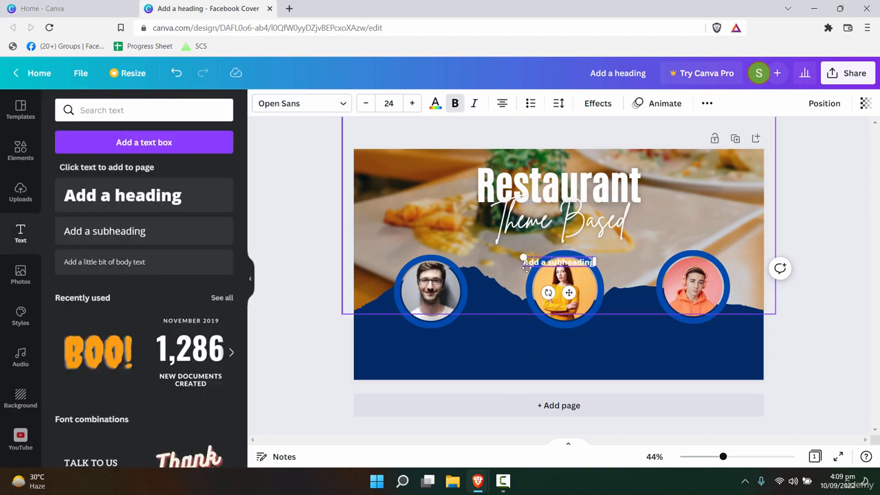
# - Place the subheading under the left speaker photo, reading 'Guest Speaker', with a duplicate line below
pyautogui.click(515, 297)
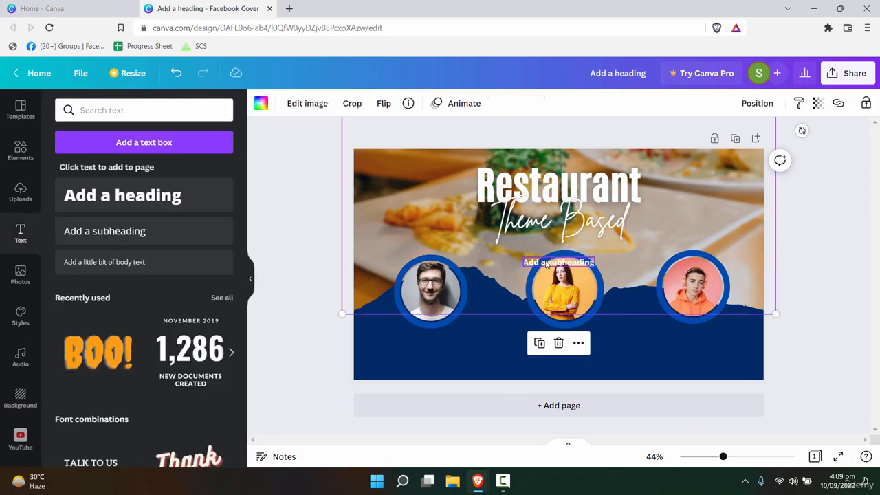
pyautogui.moveTo(539, 259); pyautogui.dragTo(423, 337)
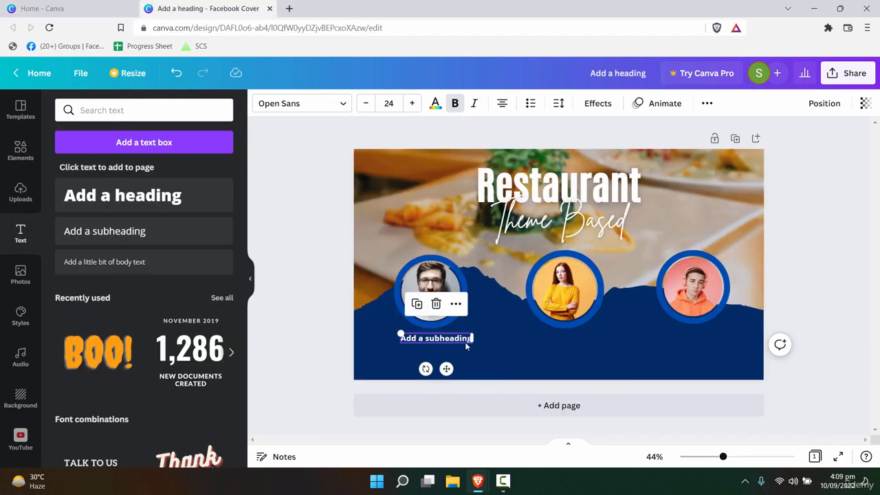
pyautogui.doubleClick(461, 338)
pyautogui.write('Gue')
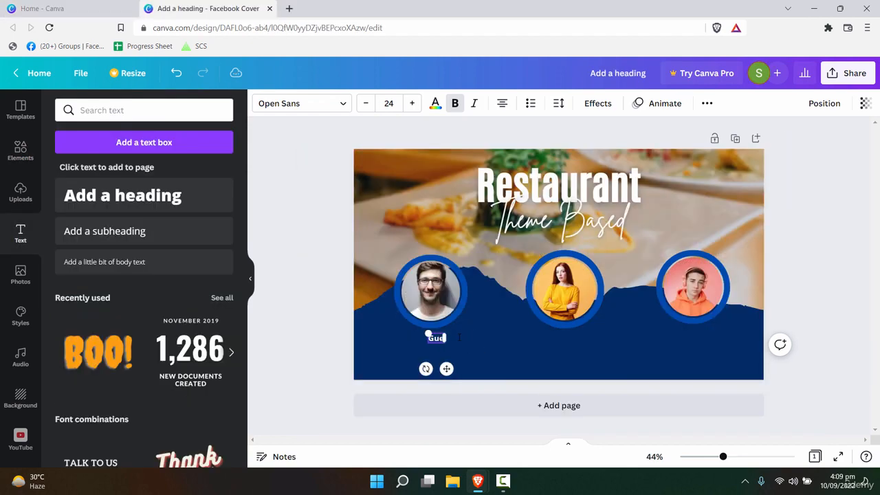
pyautogui.write('st Speaker')
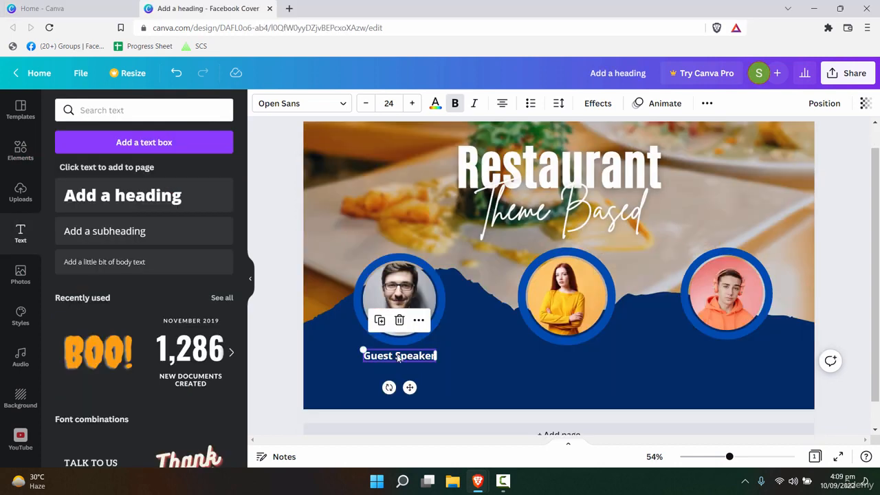
pyautogui.moveTo(399, 358); pyautogui.dragTo(399, 369)
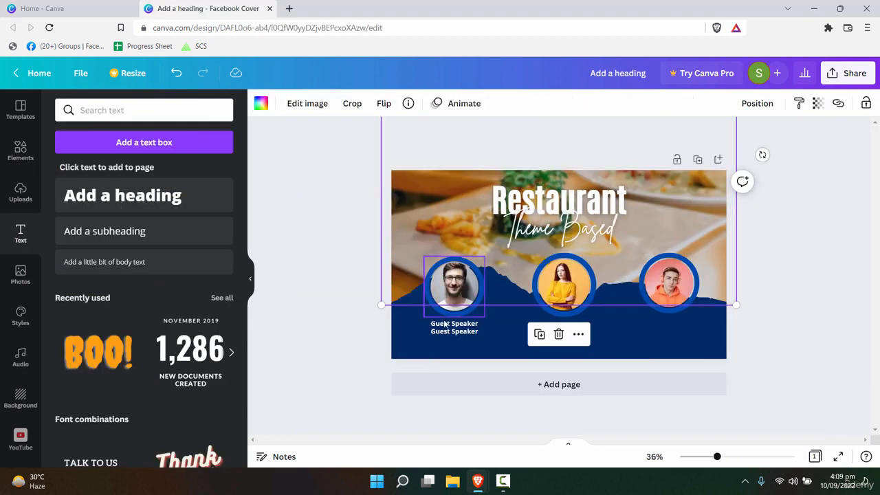
pyautogui.click(445, 324)
pyautogui.click(451, 324)
pyautogui.click(472, 330)
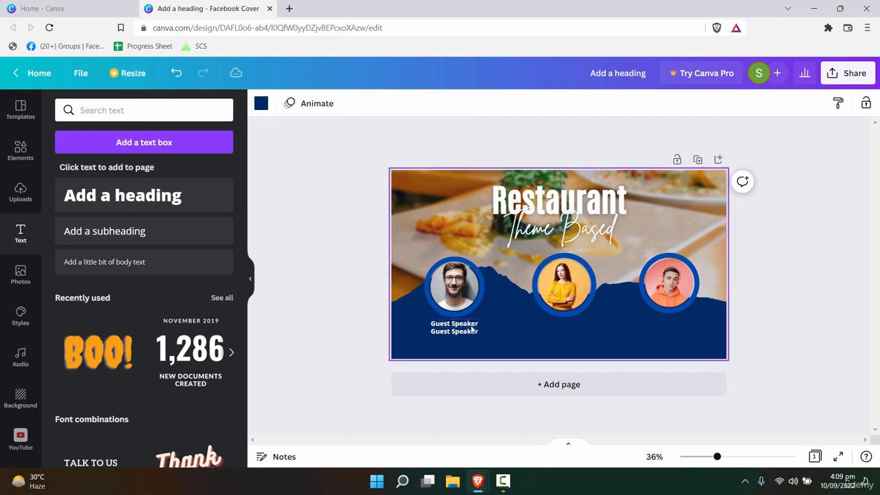
# - Make the label read GUEST SPEAKER in capitals and replace the second line with the speaker's name
pyautogui.moveTo(718, 458); pyautogui.dragTo(731, 457)
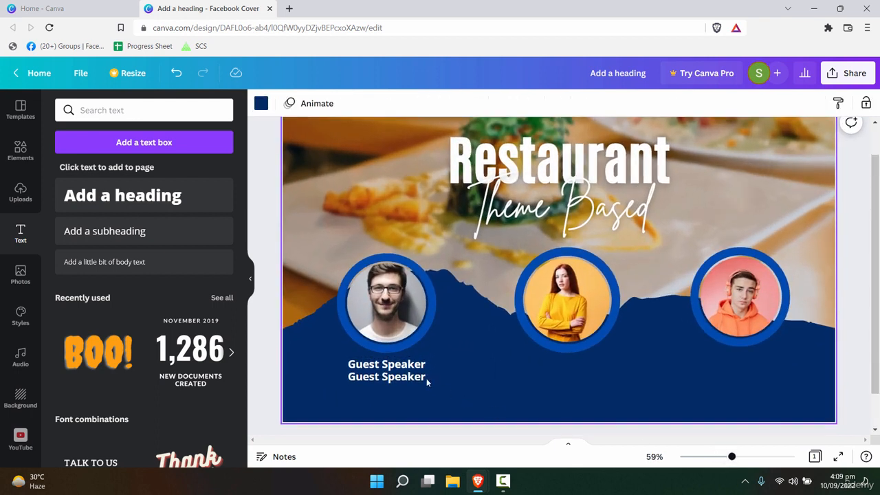
pyautogui.click(425, 379)
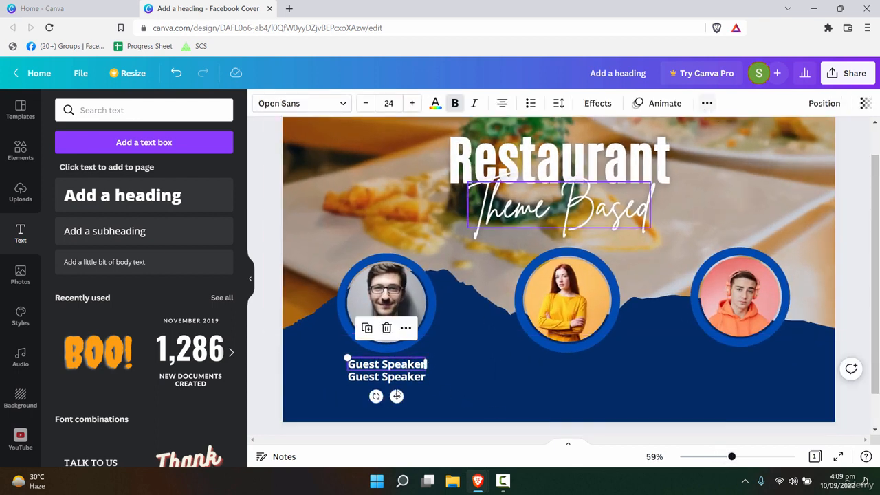
pyautogui.click(707, 104)
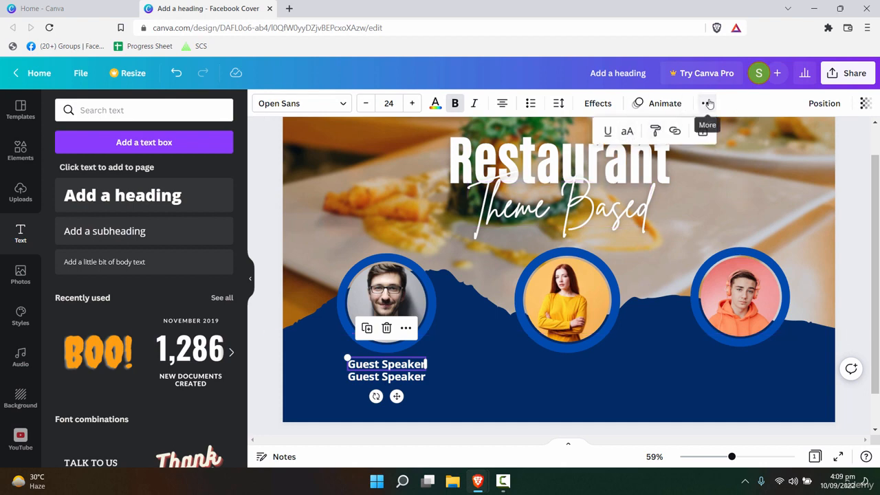
pyautogui.click(628, 130)
pyautogui.click(435, 377)
pyautogui.click(407, 377)
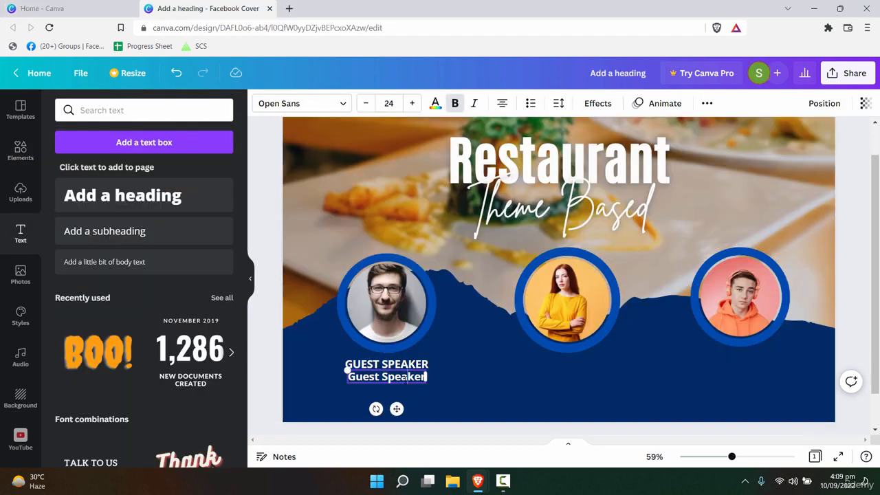
pyautogui.hotkey('ctrl', 'a')
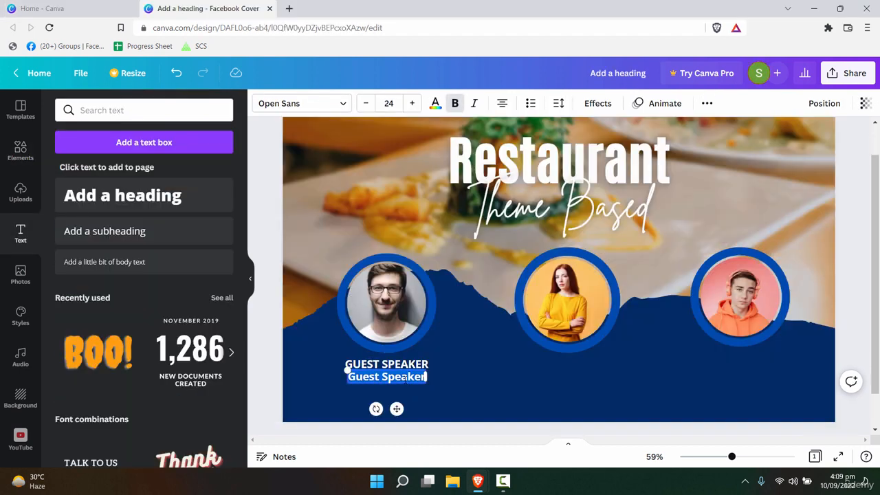
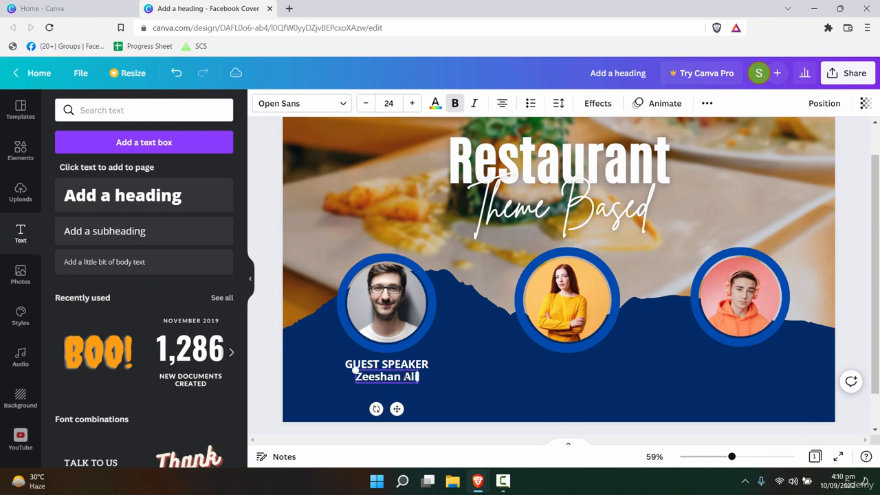
pyautogui.click(495, 408)
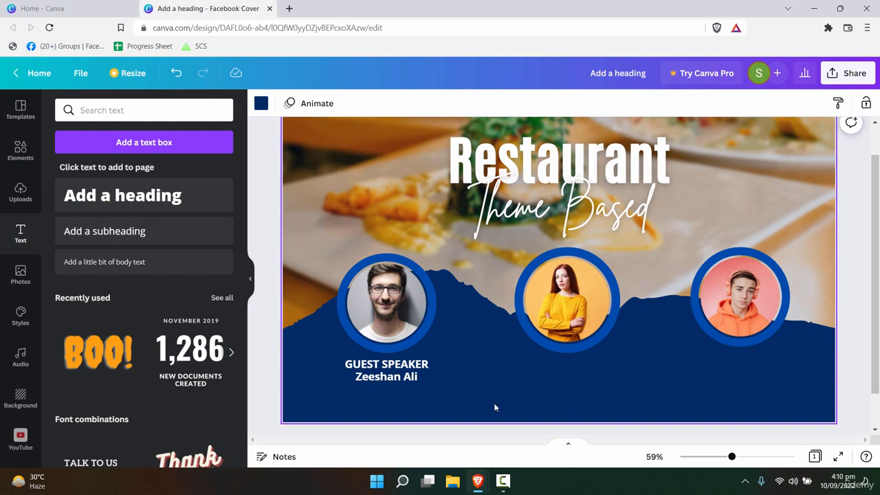
# - Move the speaker label group across toward the right photo circle
pyautogui.moveTo(374, 393); pyautogui.dragTo(374, 391)
pyautogui.click(385, 379)
pyautogui.moveTo(498, 378); pyautogui.dragTo(537, 375)
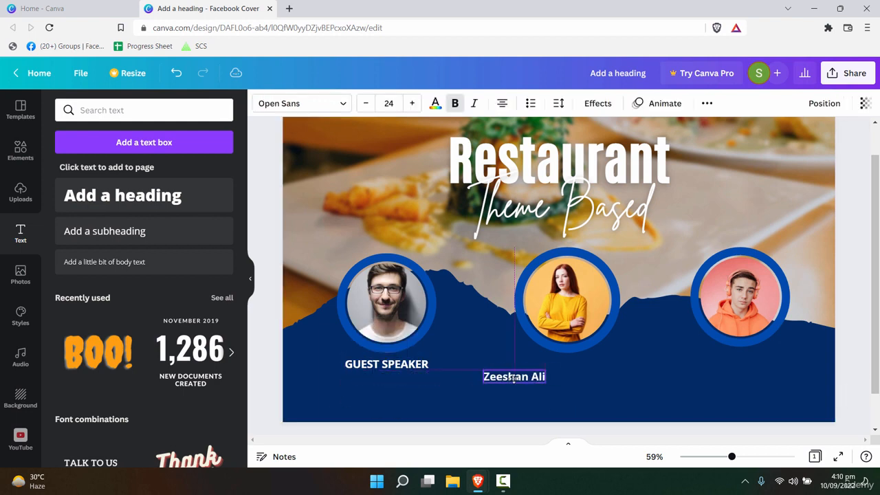
pyautogui.hotkey('ctrl', 'z')
pyautogui.click(441, 366)
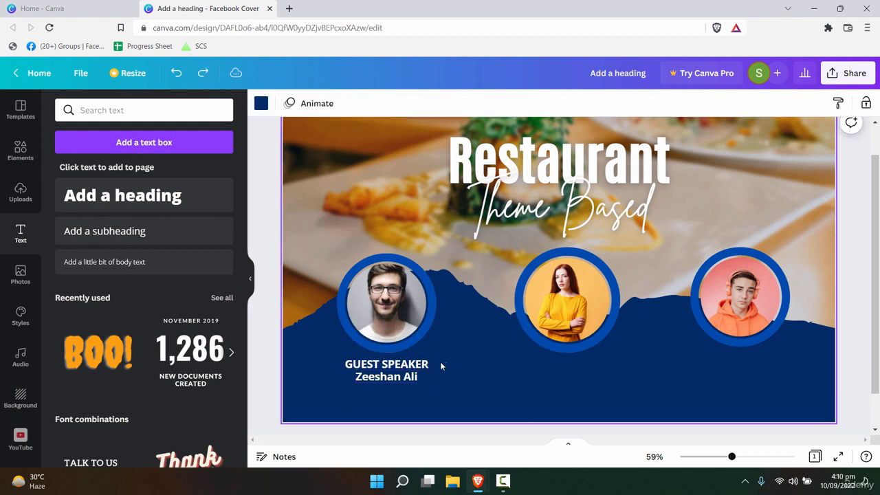
pyautogui.click(383, 378)
pyautogui.moveTo(383, 378); pyautogui.dragTo(733, 368)
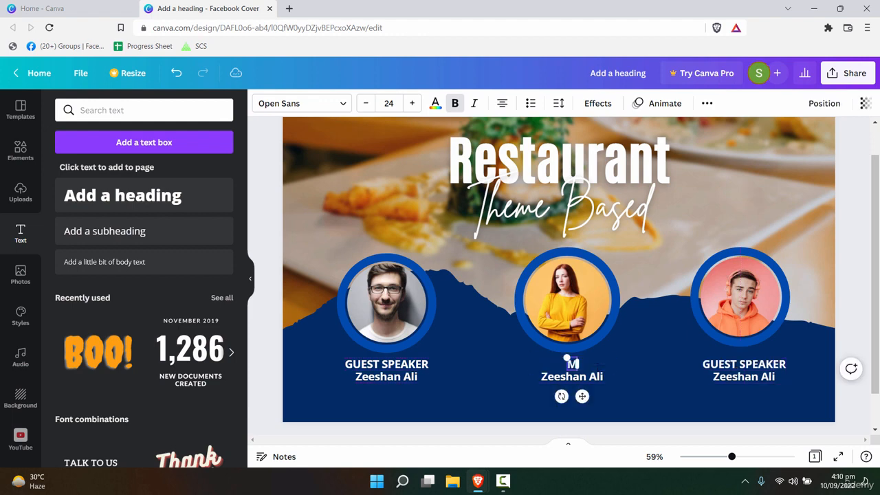
# - Retitle the middle caption MODERATOR and edit the right speaker's name line
pyautogui.write('ODERATO')
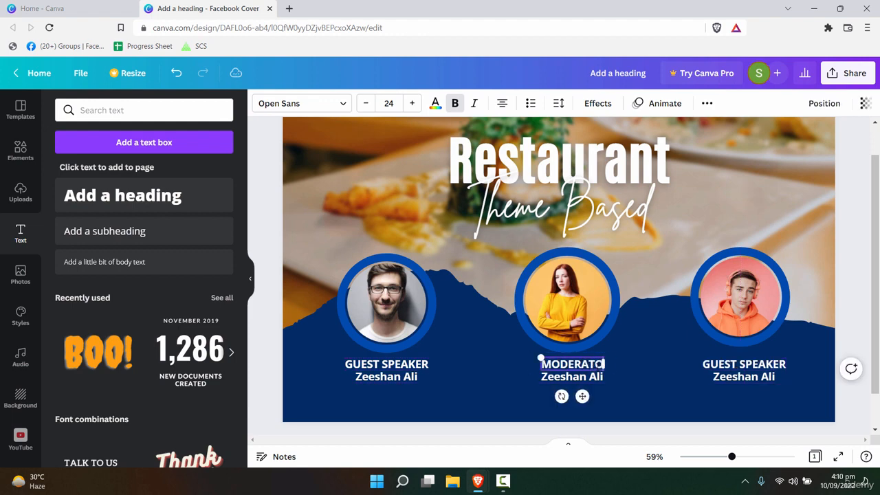
pyautogui.write('R')
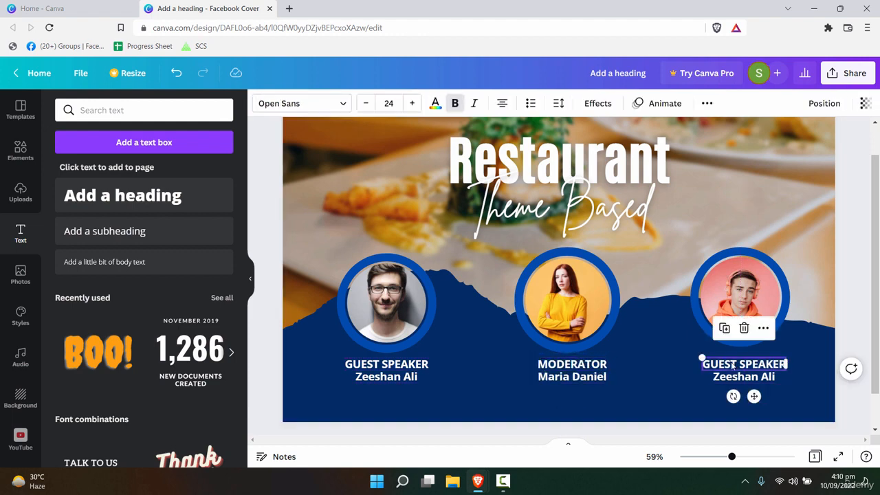
pyautogui.doubleClick(744, 364)
pyautogui.click(728, 378)
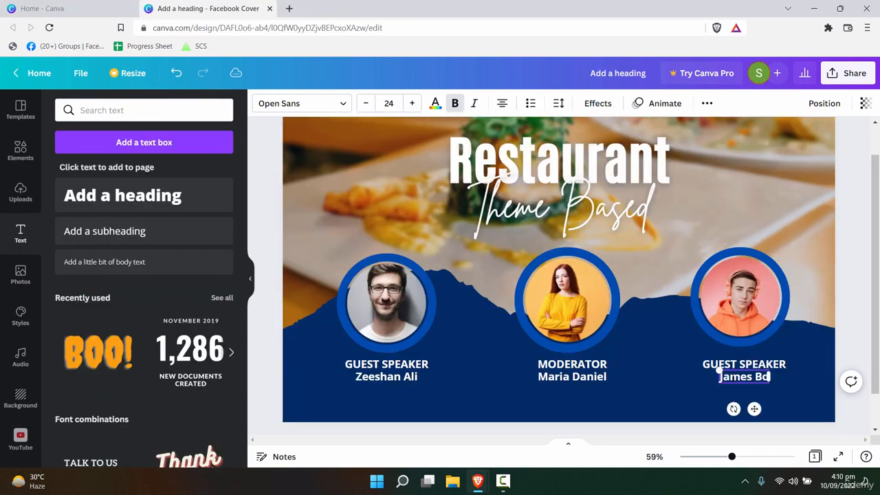
pyautogui.write('n')
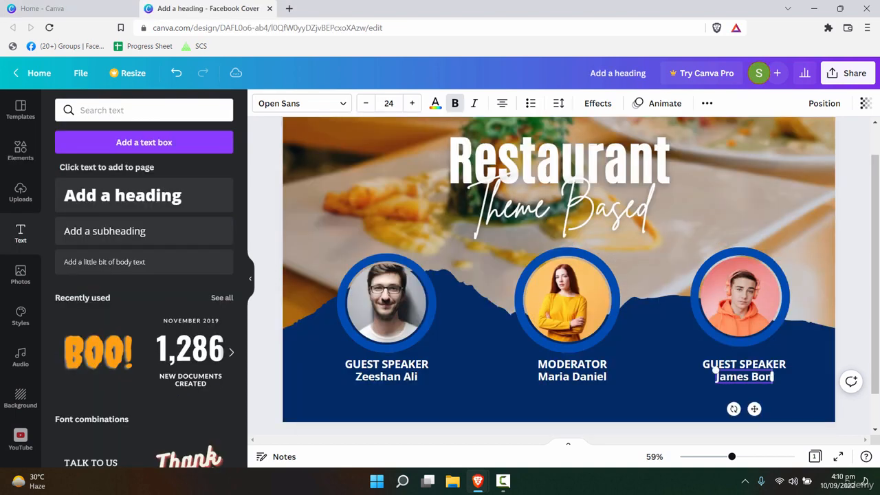
pyautogui.write('d')
pyautogui.click(708, 350)
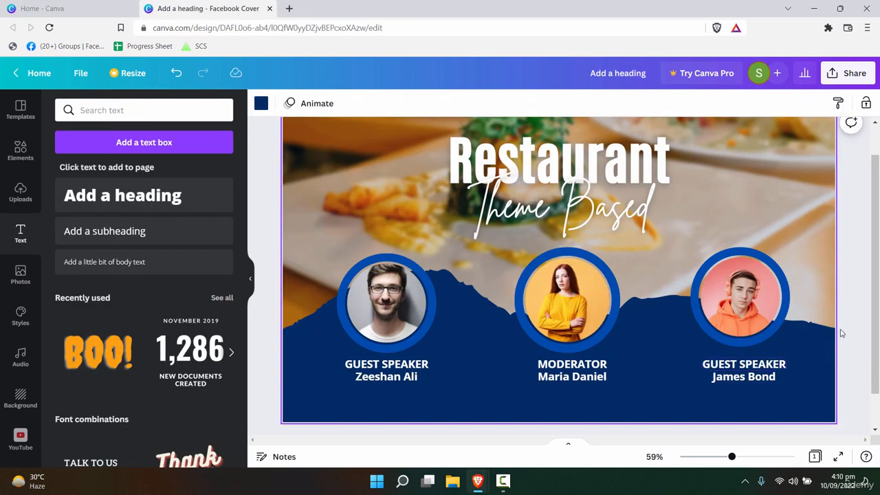
pyautogui.moveTo(732, 458); pyautogui.dragTo(727, 457)
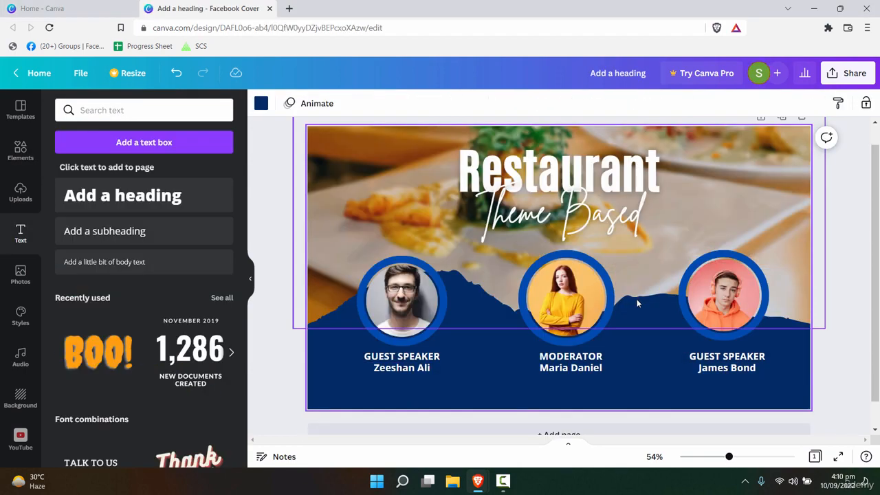
# - Move the background food photo up slightly
pyautogui.click(418, 218)
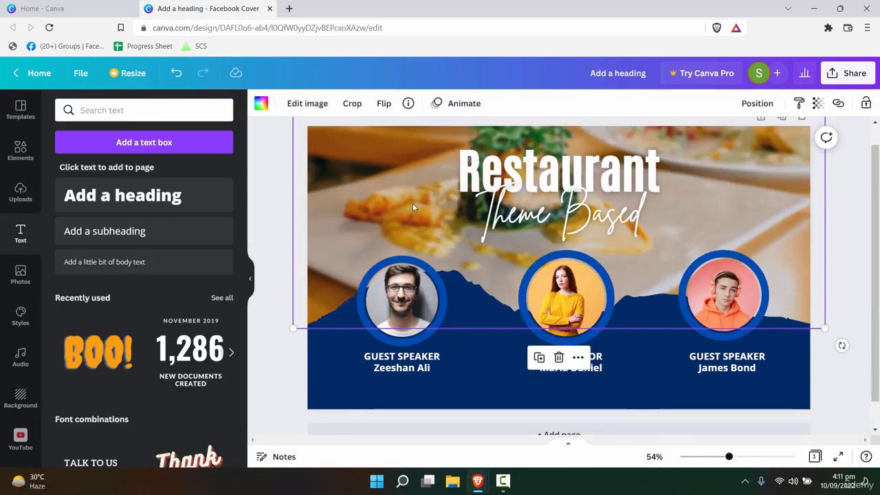
pyautogui.moveTo(412, 206); pyautogui.dragTo(409, 180)
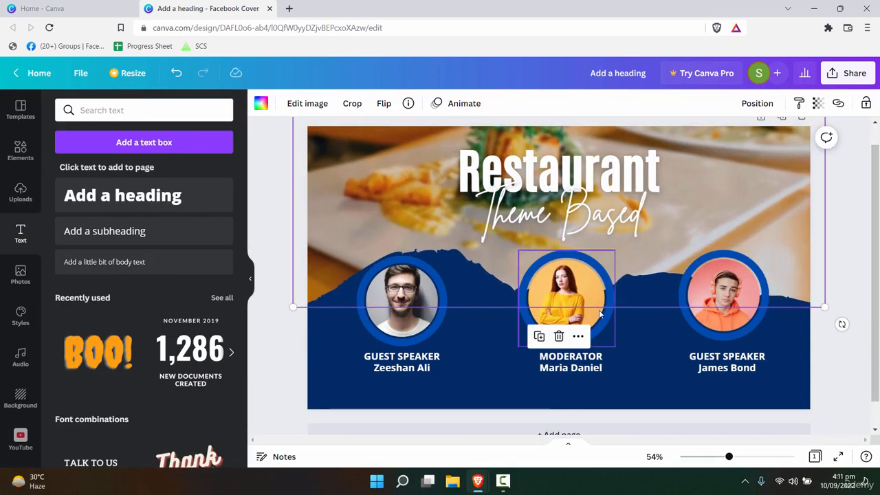
pyautogui.scroll(1, 866, 233)
pyautogui.click(862, 233)
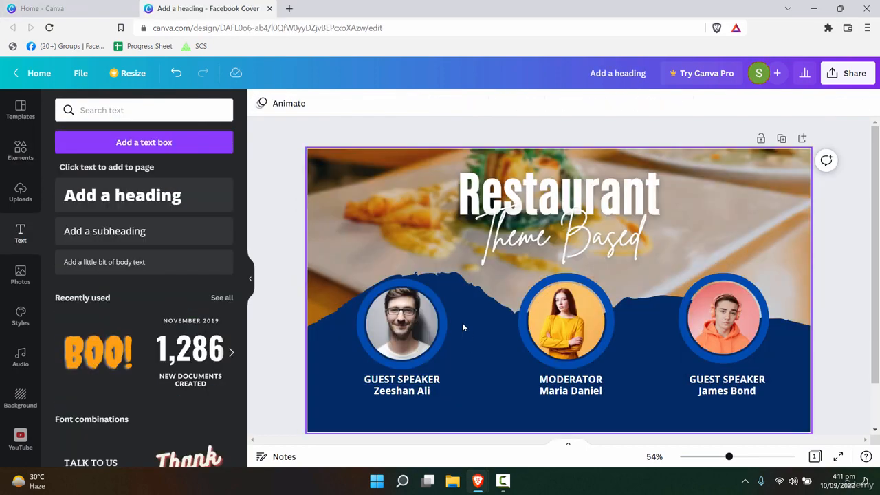
# - Enlarge the left speaker and moderator photo circles and re-centre them over their labels
pyautogui.click(434, 299)
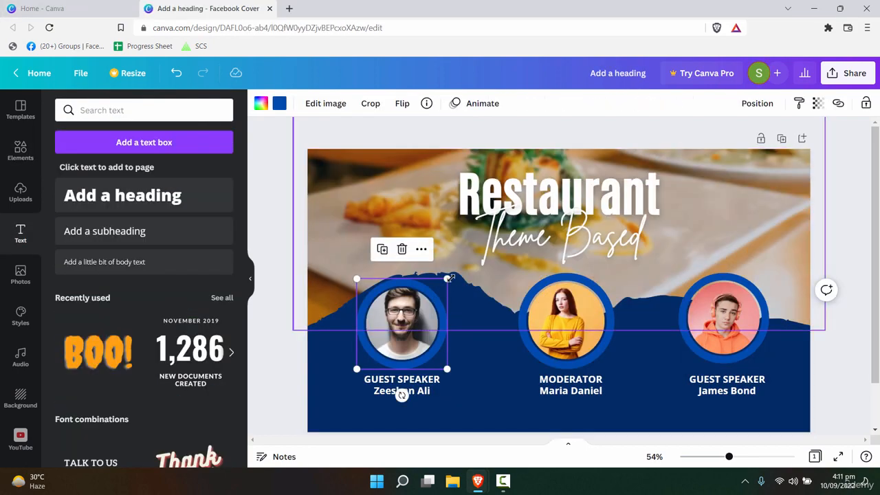
pyautogui.moveTo(448, 279); pyautogui.dragTo(460, 266)
pyautogui.moveTo(425, 319); pyautogui.dragTo(421, 317)
pyautogui.click(556, 317)
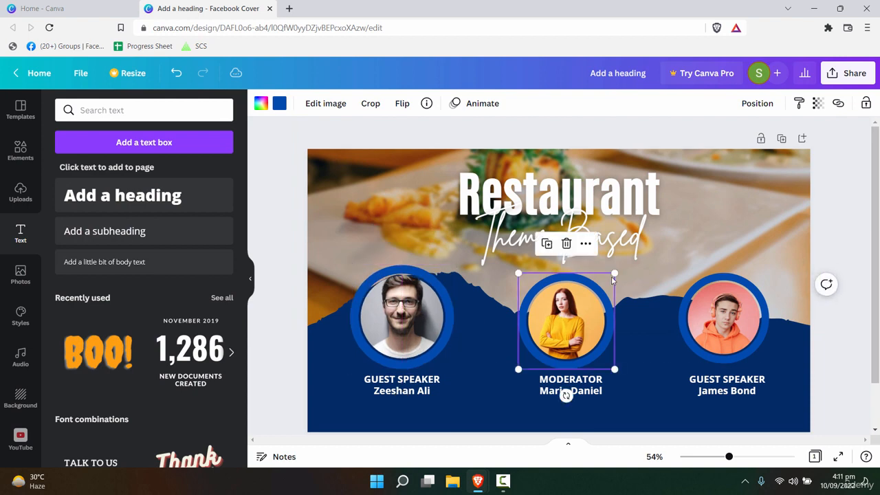
pyautogui.moveTo(615, 274); pyautogui.dragTo(623, 265)
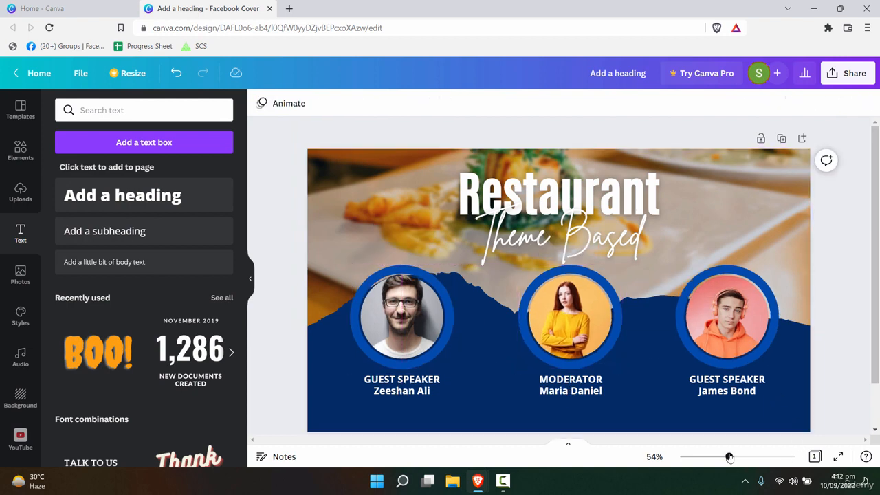
pyautogui.moveTo(730, 457); pyautogui.dragTo(726, 457)
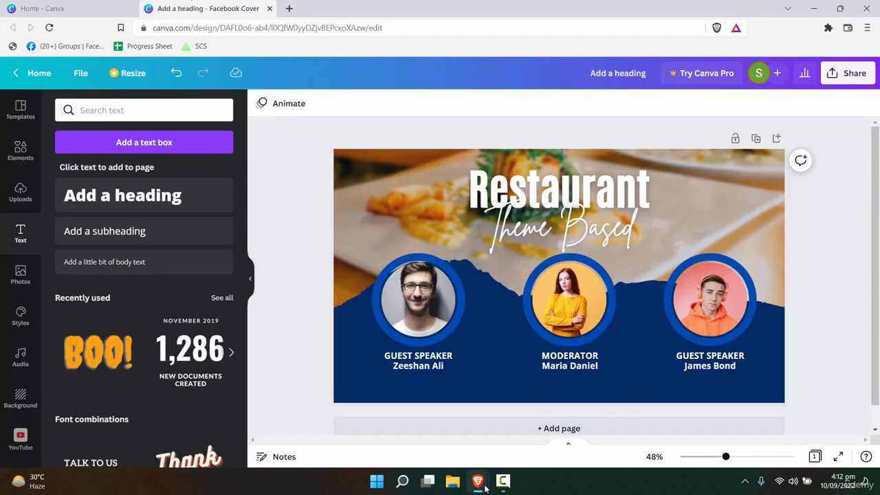
# - Compare the working cover against the reference Restaurant design, then bring up the text options
pyautogui.moveTo(485, 485)
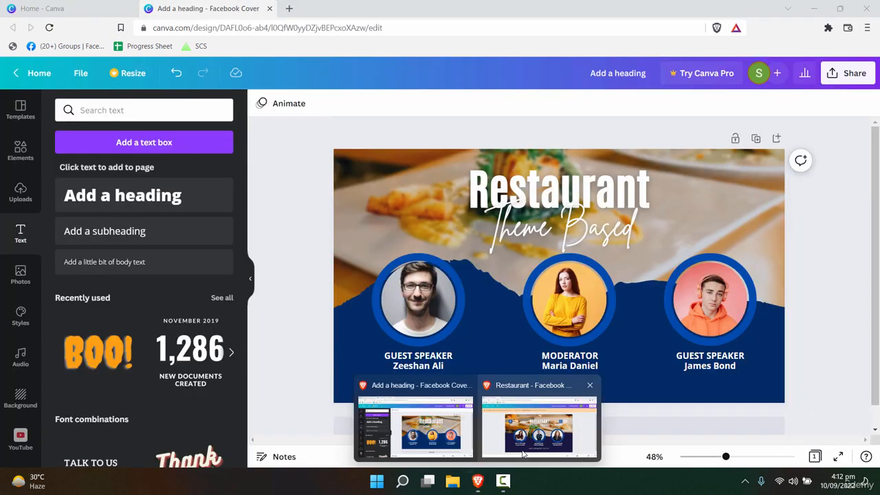
pyautogui.click(481, 421)
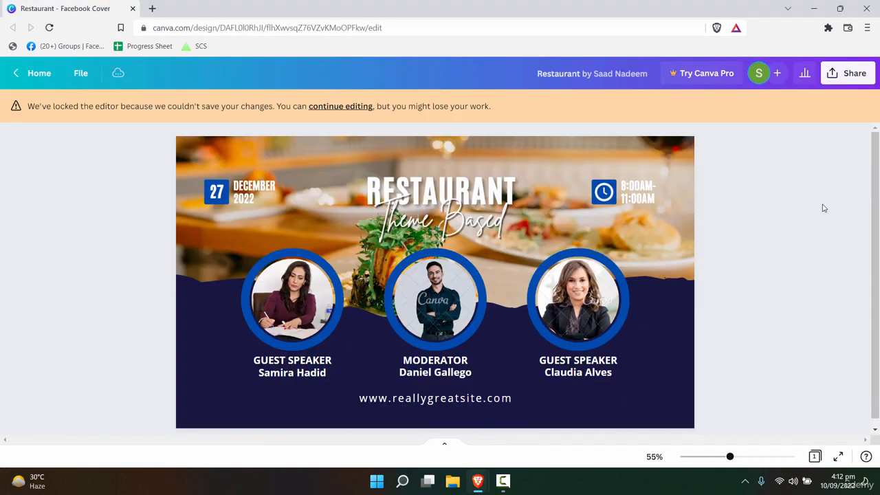
pyautogui.hotkey('alt', 'Tab')
pyautogui.hotkey('alt', 'Tab')
pyautogui.hotkey('alt', 'Tab')
pyautogui.hotkey('alt', 'Tab')
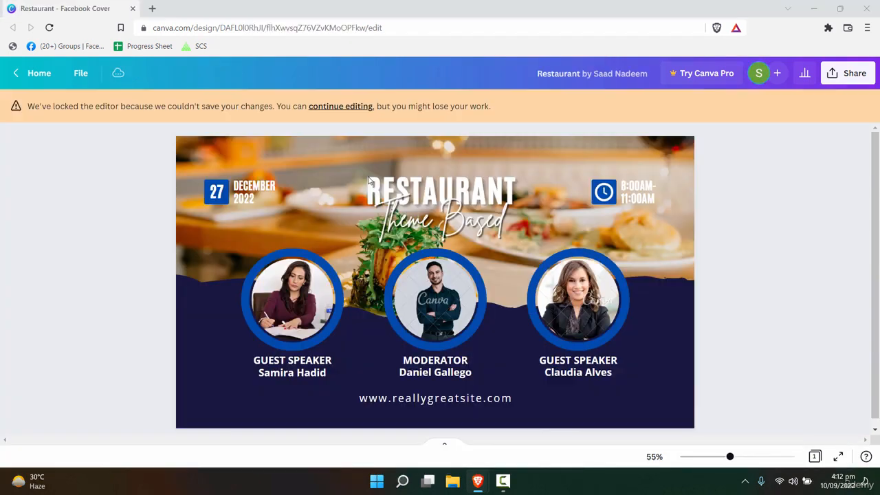
pyautogui.hotkey('alt', 'Tab')
pyautogui.click(368, 193)
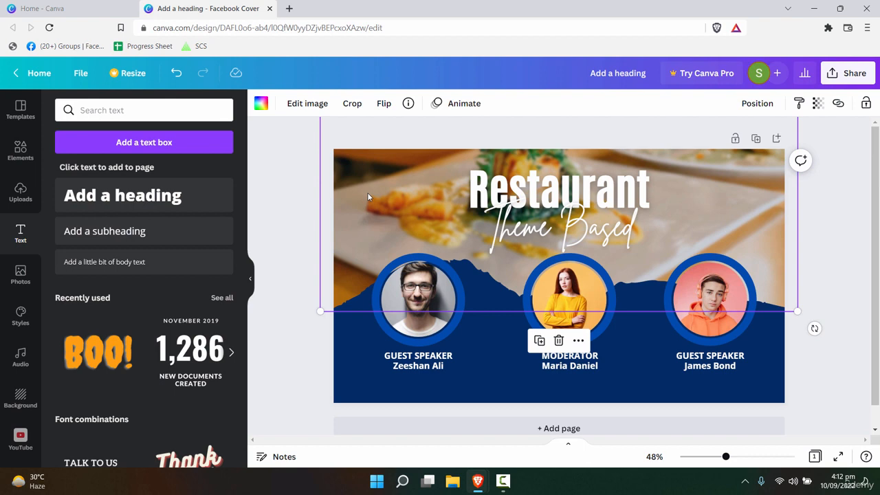
pyautogui.hotkey('alt', 'Tab')
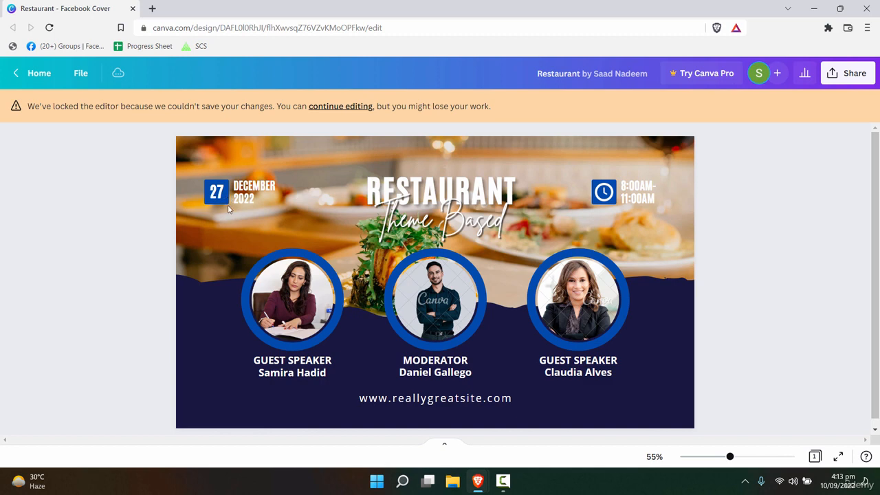
pyautogui.hotkey('alt', 'Tab')
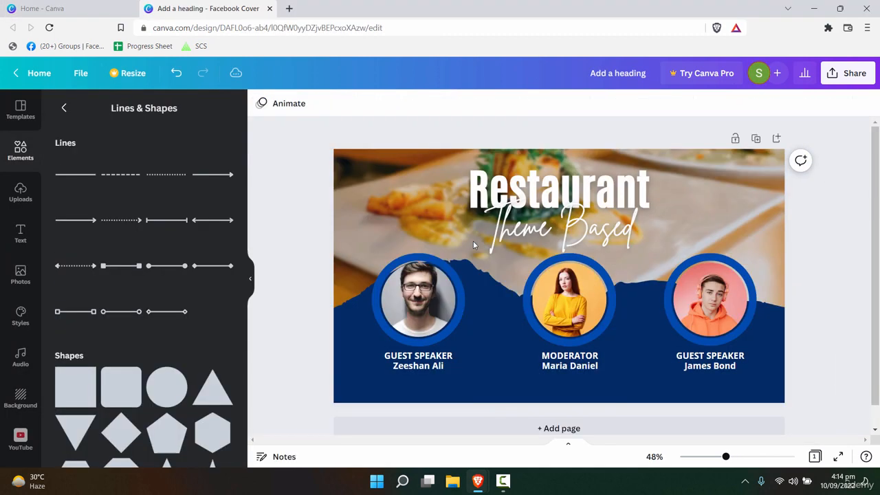
pyautogui.click(392, 194)
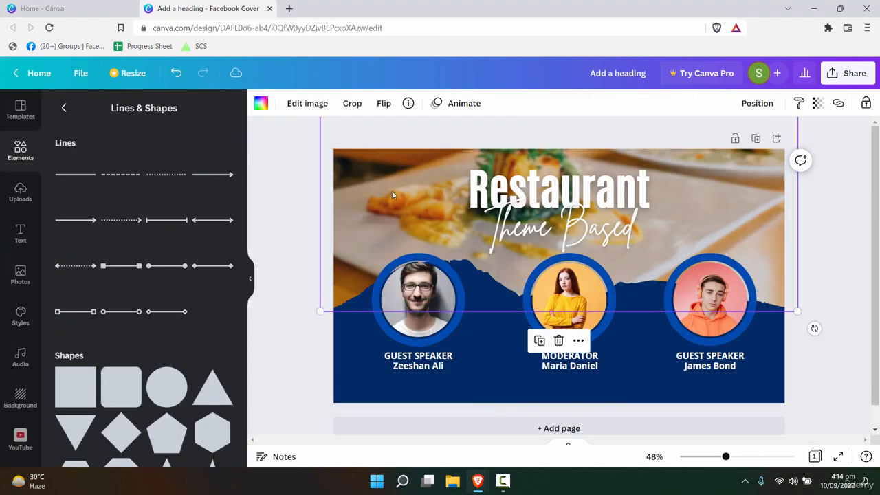
pyautogui.hotkey('alt', 'Tab')
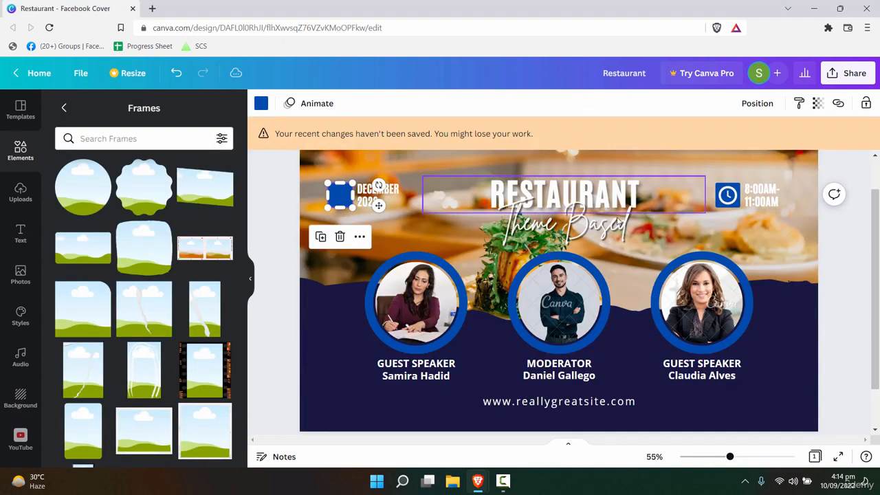
pyautogui.click(434, 229)
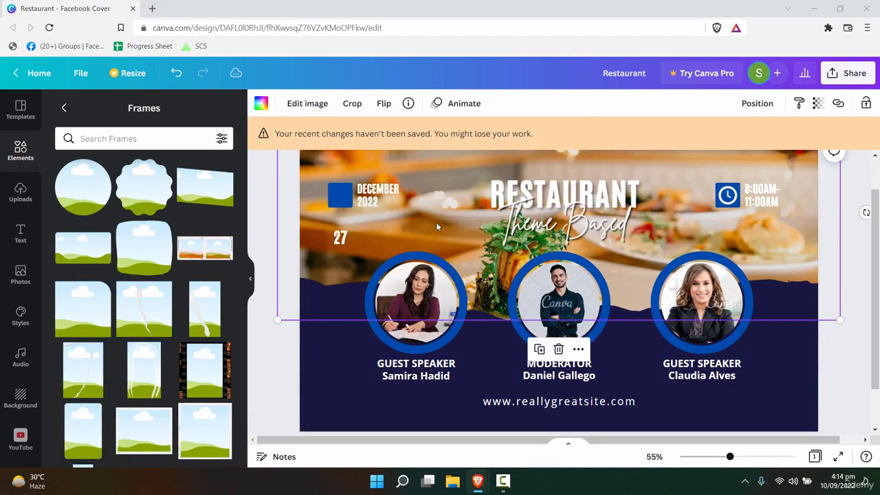
pyautogui.hotkey('alt', 'Tab')
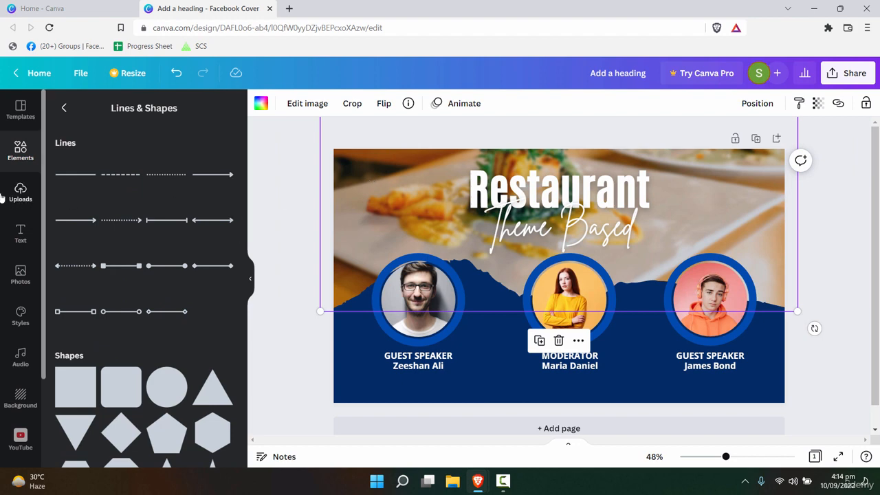
pyautogui.click(21, 231)
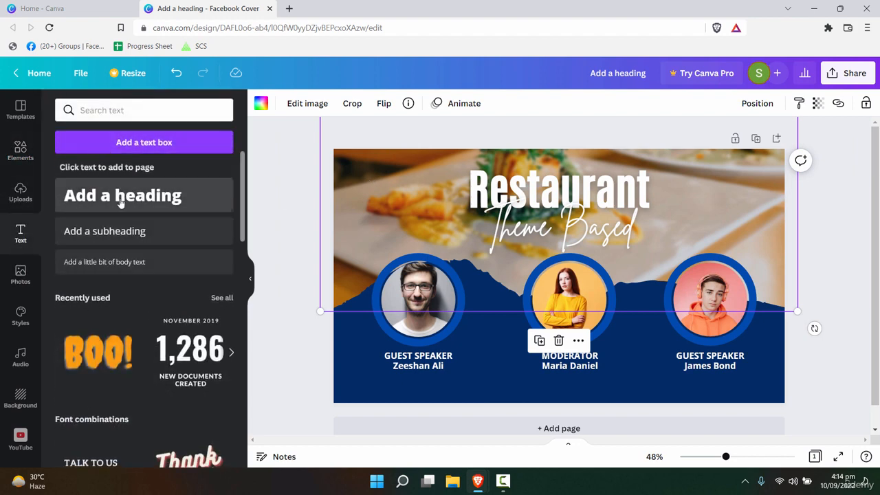
# - Add a heading reading 27 and move it to the cover's top-left corner
pyautogui.click(123, 195)
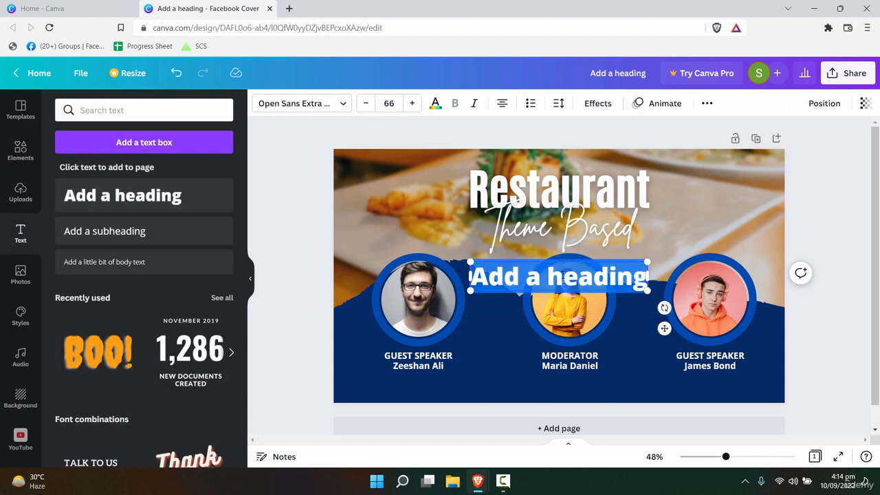
pyautogui.write('27')
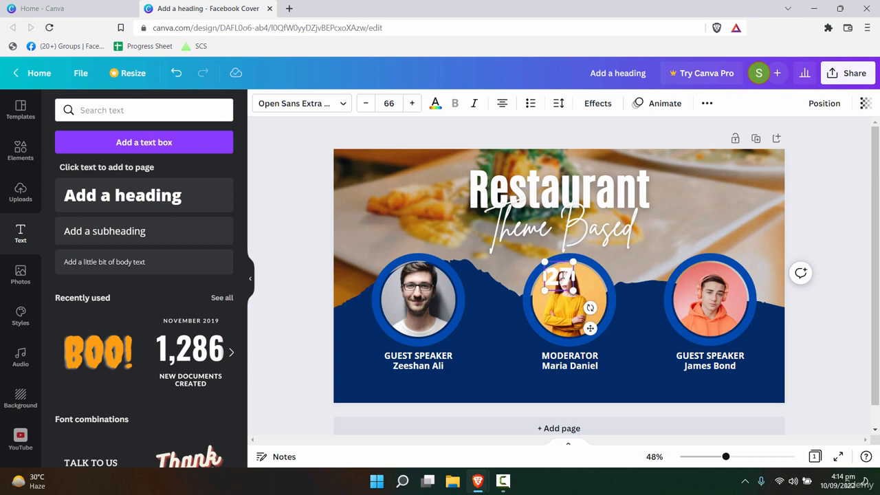
pyautogui.click(521, 310)
pyautogui.moveTo(558, 277); pyautogui.dragTo(382, 192)
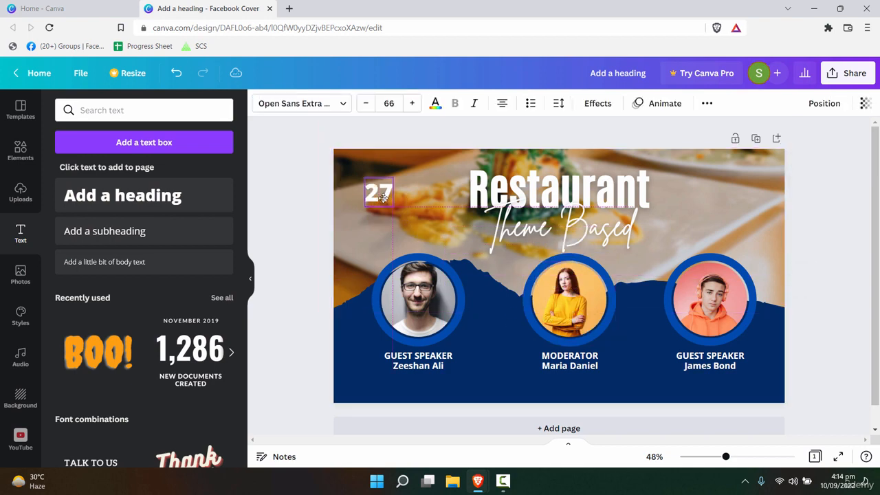
# - Give the 27 a blue Background effect with roundness reduced to 15
pyautogui.click(597, 105)
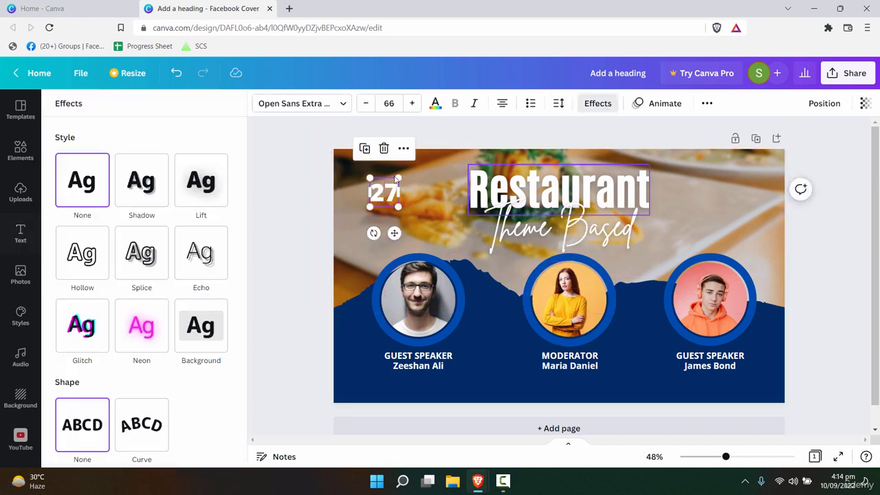
pyautogui.scroll(-1, 216, 410)
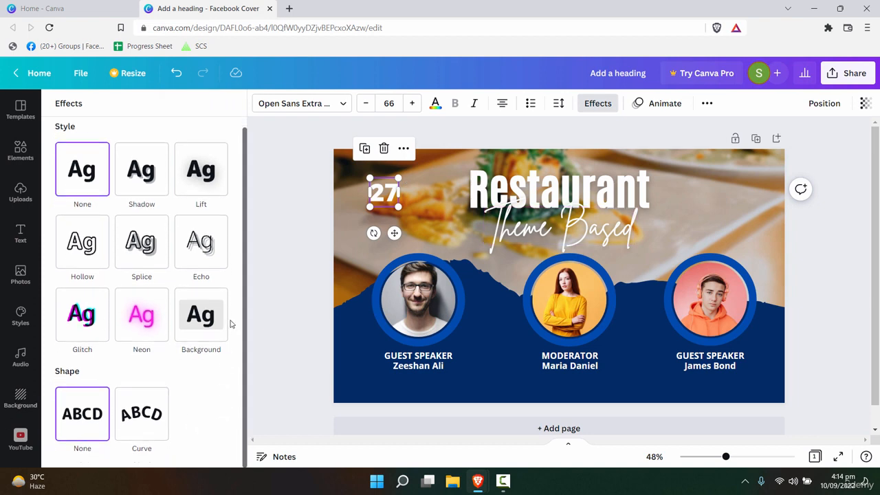
pyautogui.click(206, 320)
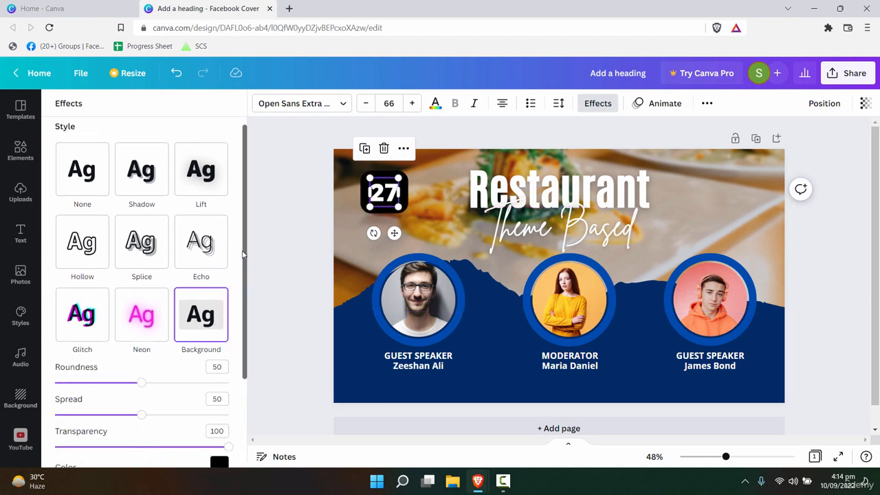
pyautogui.moveTo(141, 383); pyautogui.dragTo(81, 383)
pyautogui.scroll(-5, 240, 328)
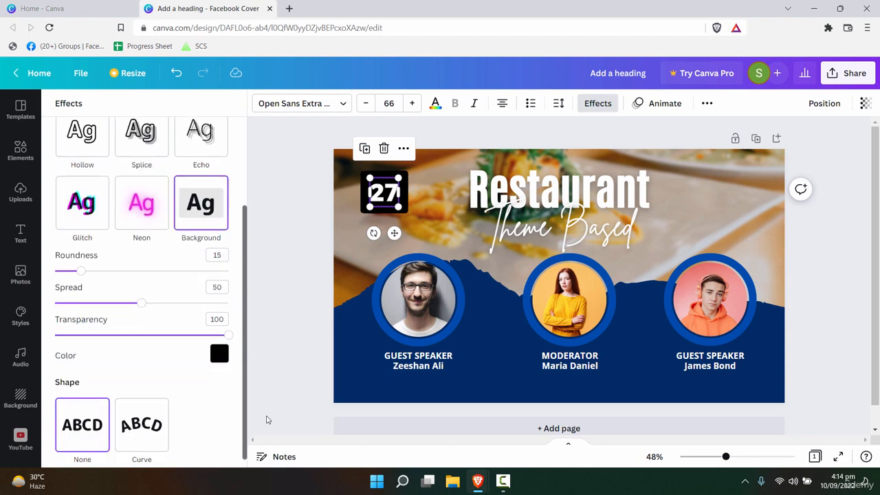
pyautogui.click(218, 344)
pyautogui.click(204, 280)
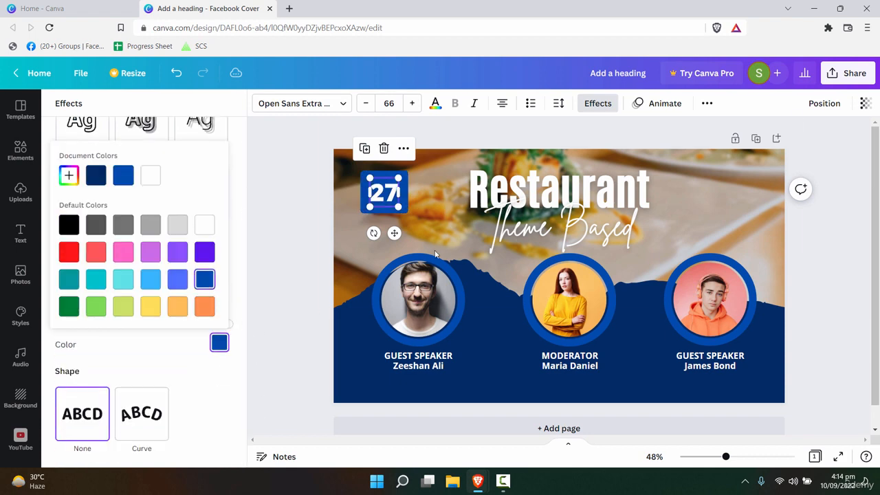
pyautogui.click(398, 205)
pyautogui.click(501, 275)
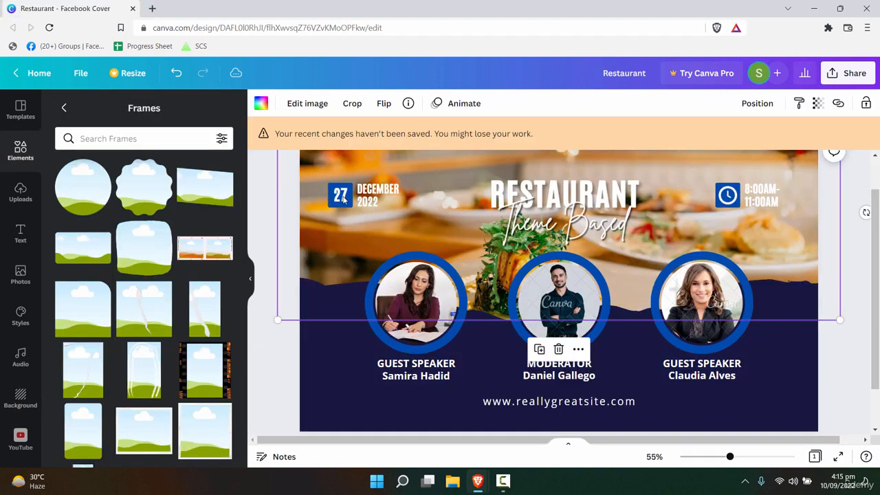
pyautogui.click(343, 199)
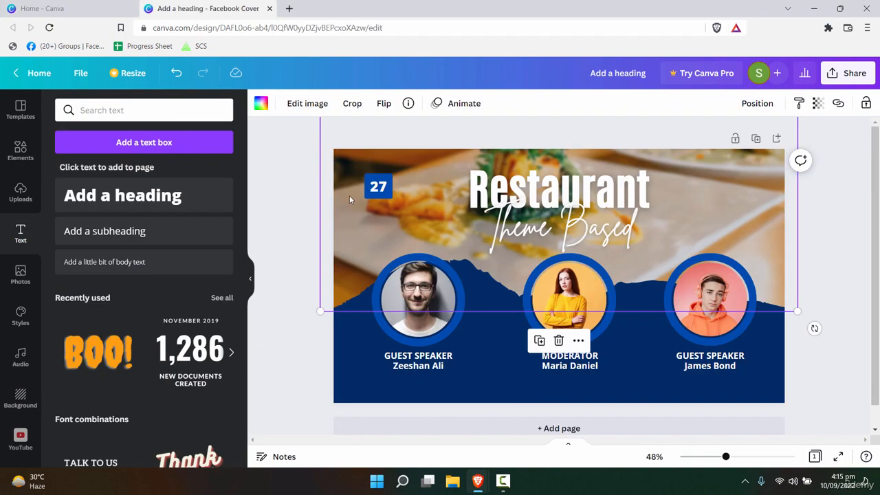
# - Set the 27 text's font to Antonio Bold
pyautogui.click(379, 187)
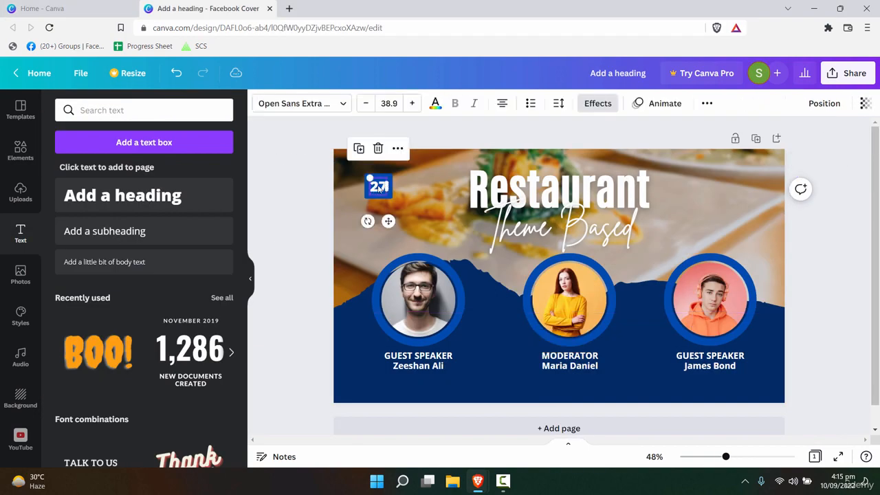
pyautogui.click(313, 104)
pyautogui.write('Britta')
pyautogui.press('BackSpace')
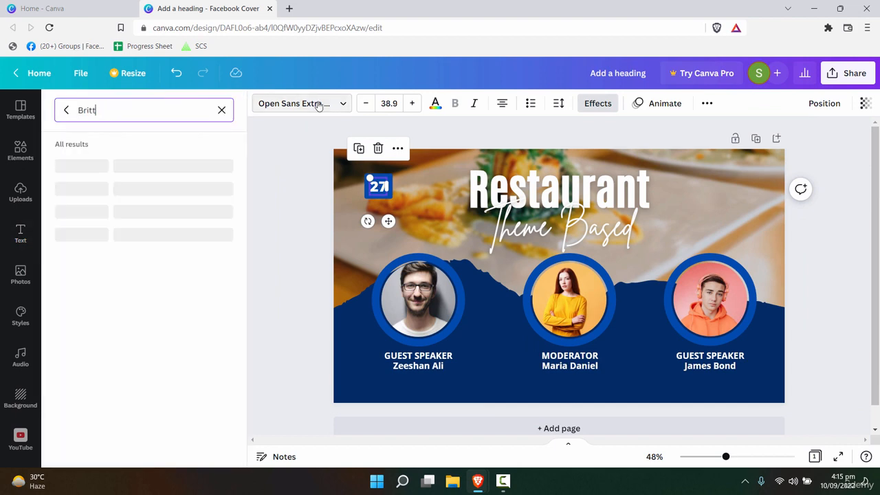
pyautogui.press('BackSpace')
pyautogui.press('BackSpace')
pyautogui.press('BackSpace')
pyautogui.press('BackSpace')
pyautogui.press('BackSpace')
pyautogui.write('Antio')
pyautogui.press('BackSpace')
pyautogui.write('nia')
pyautogui.press('BackSpace')
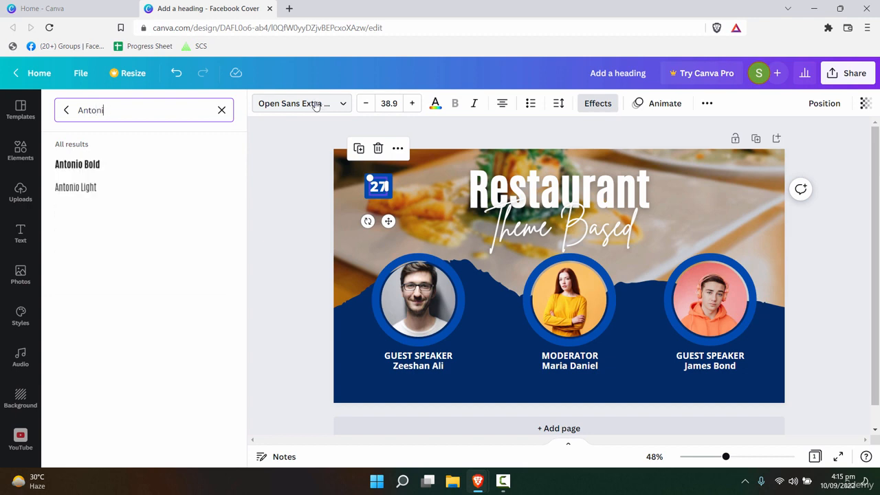
pyautogui.click(79, 164)
pyautogui.click(403, 205)
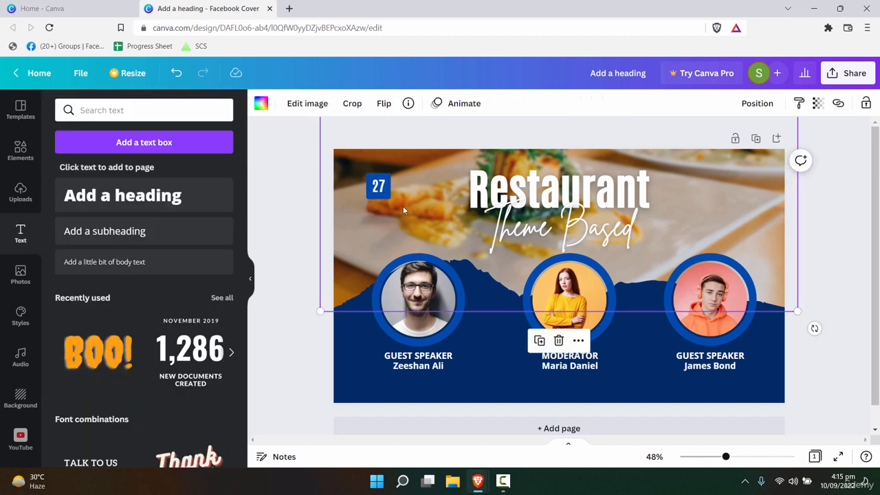
# - Tighten the 27 background effect's spread to 43
pyautogui.click(391, 194)
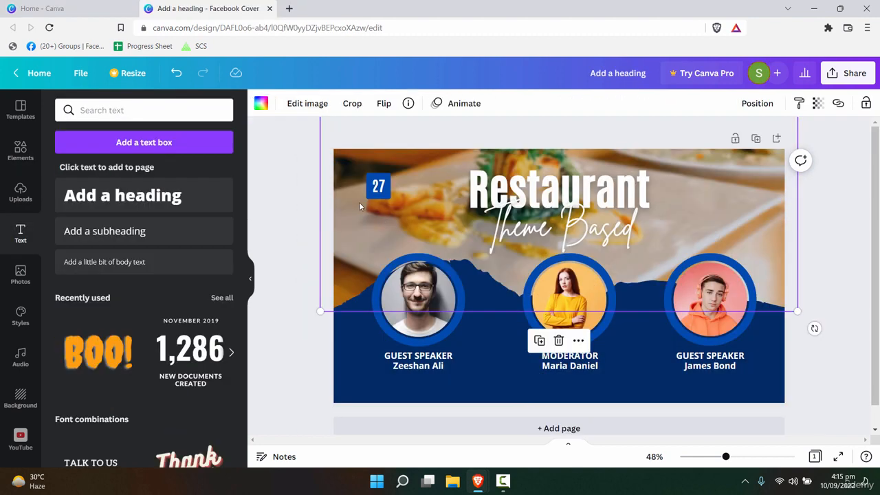
pyautogui.click(376, 189)
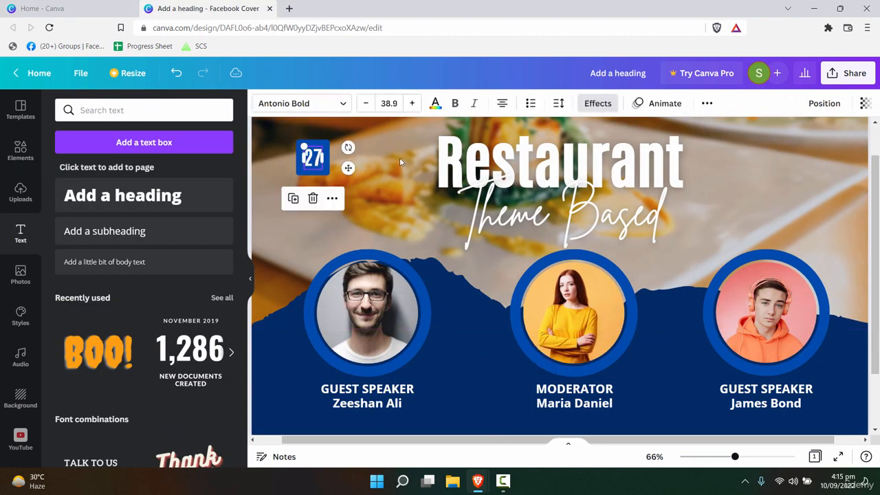
pyautogui.click(596, 103)
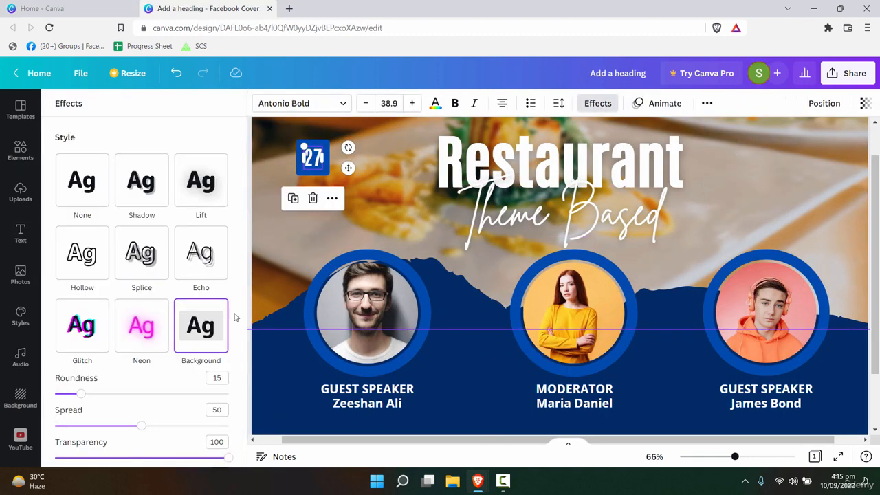
pyautogui.click(244, 343)
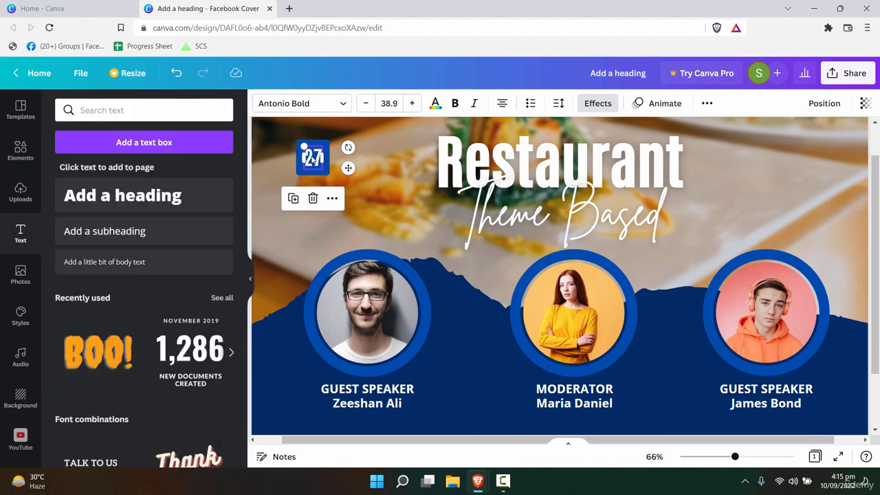
pyautogui.click(603, 110)
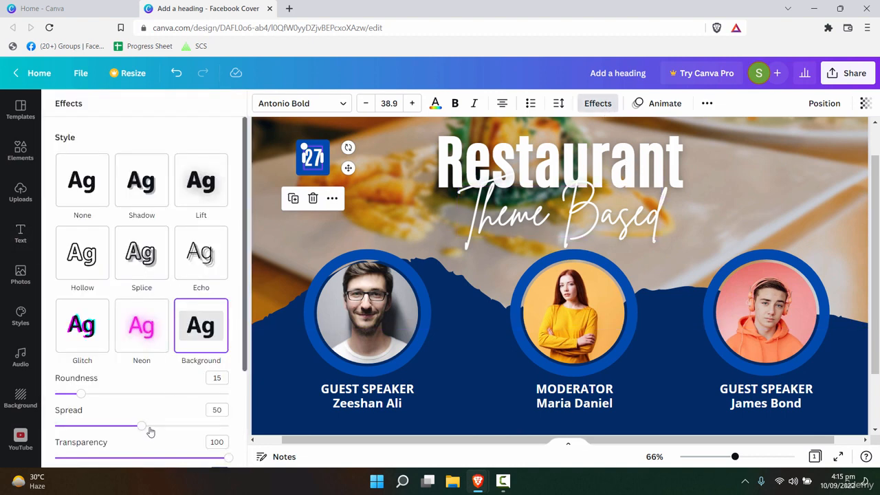
pyautogui.moveTo(142, 427); pyautogui.dragTo(104, 427)
pyautogui.click(328, 170)
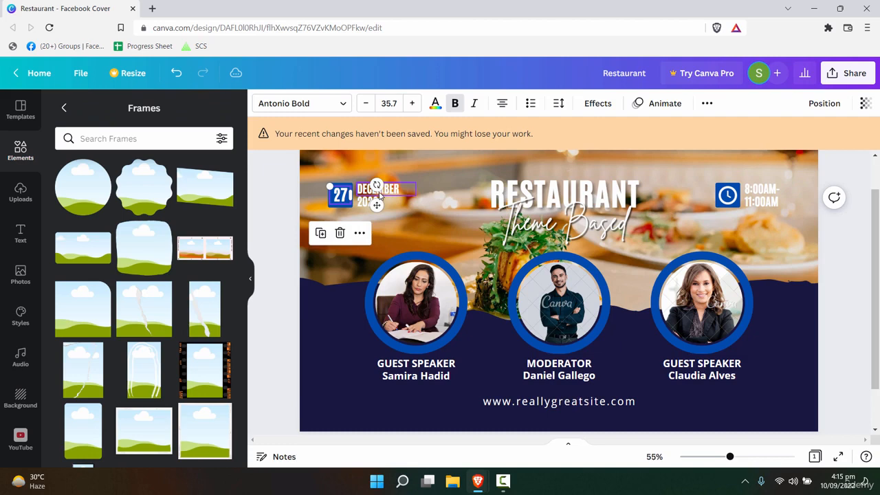
pyautogui.click(381, 194)
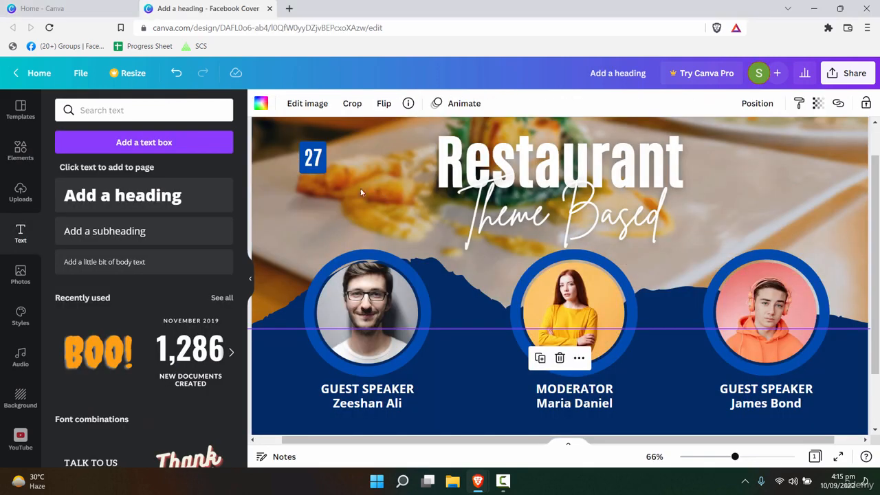
pyautogui.click(313, 165)
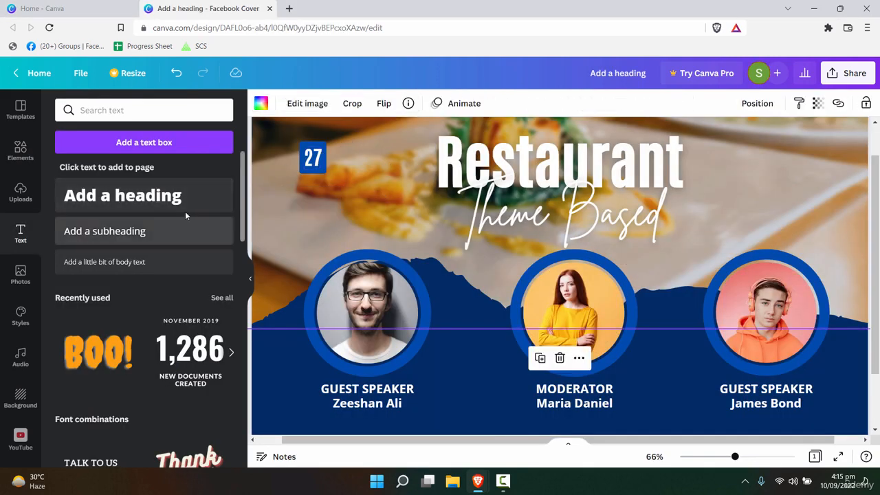
# - Add another heading in Antonio Bold, about 24 point, beside the 27 badge
pyautogui.click(172, 196)
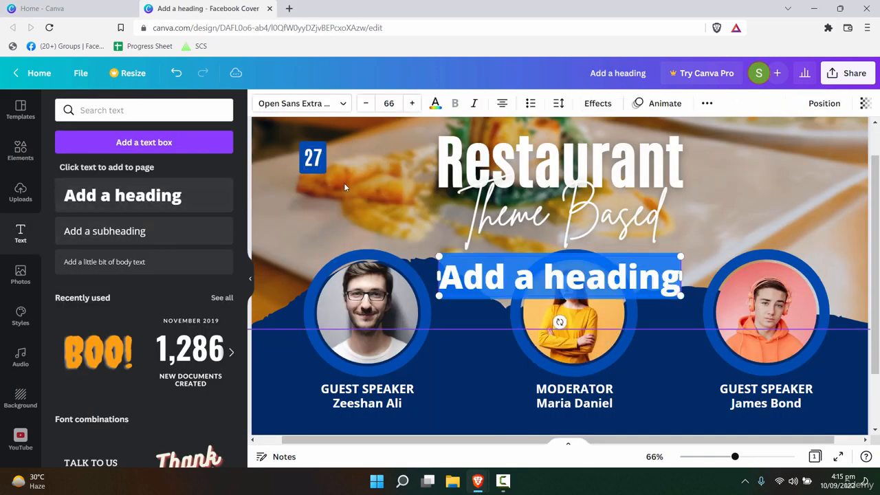
pyautogui.hotkey('ctrl', 'z')
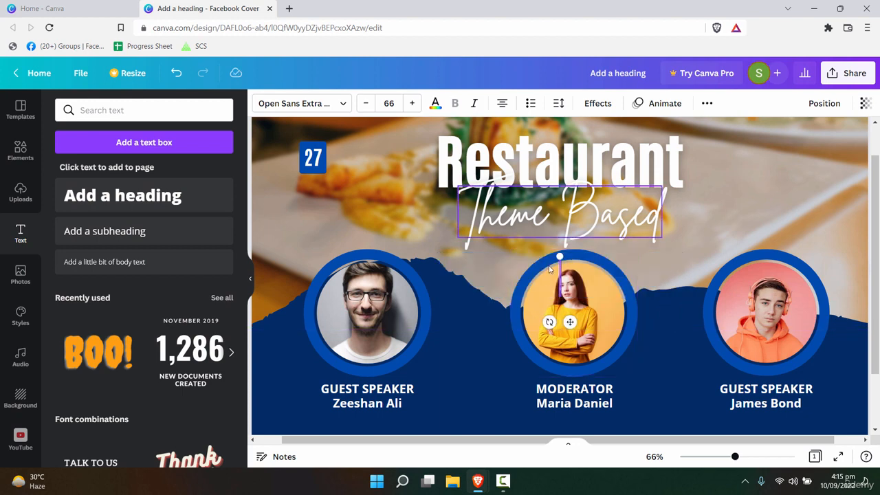
pyautogui.hotkey('ctrl', 'z')
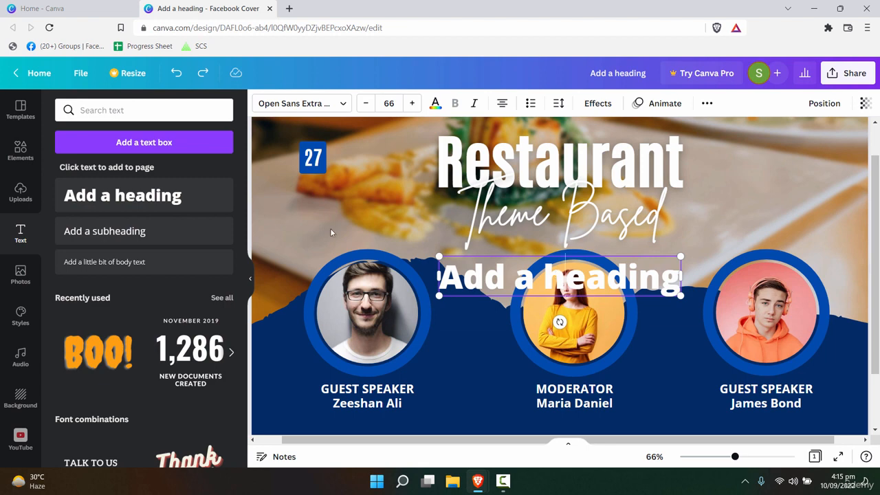
pyautogui.click(346, 104)
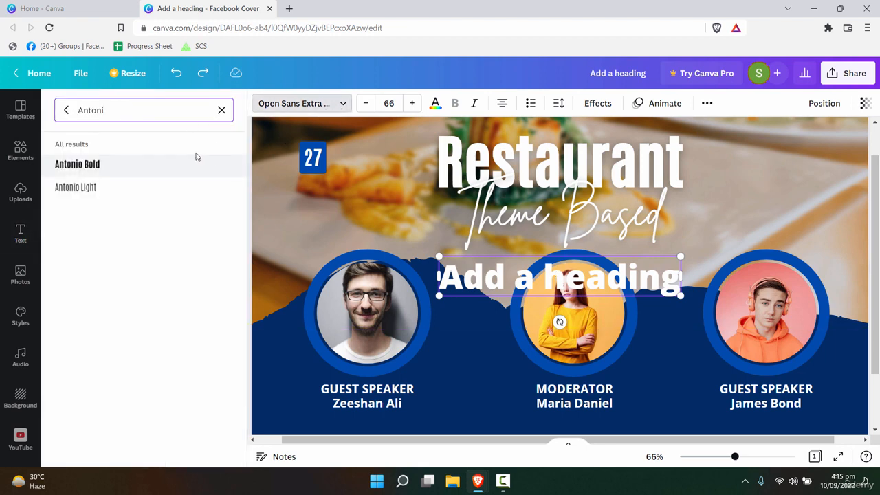
pyautogui.click(195, 162)
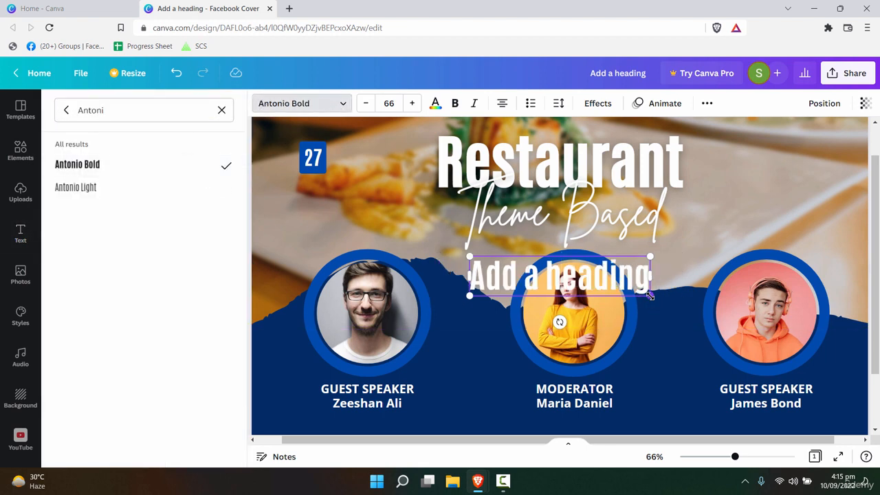
pyautogui.moveTo(651, 295); pyautogui.dragTo(362, 151)
pyautogui.click(501, 265)
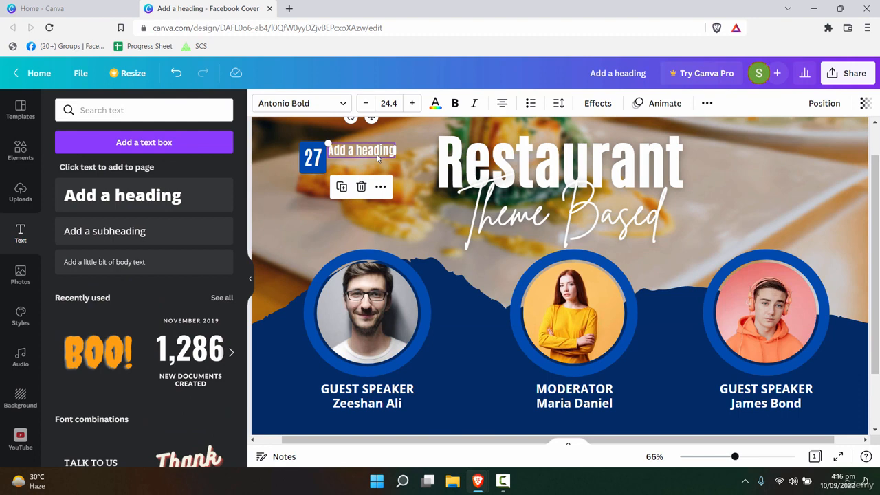
# - Type 'December 2022' into the heading, with 2022 aligned directly under December
pyautogui.doubleClick(377, 154)
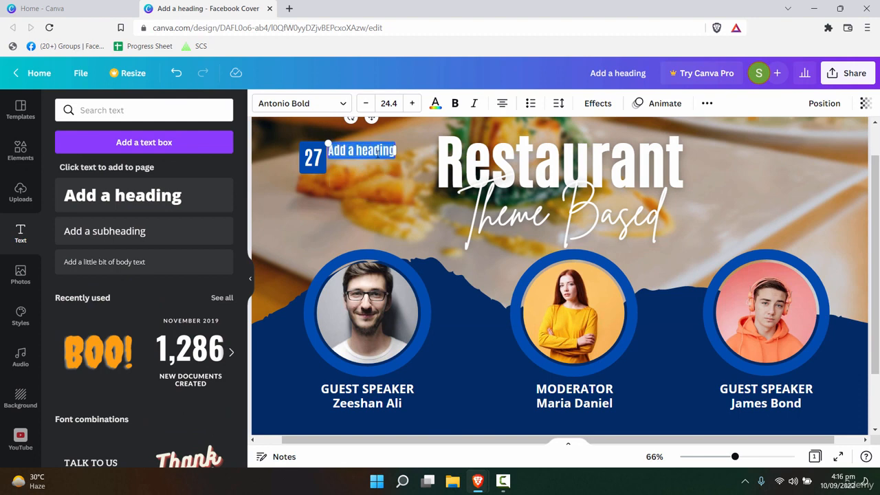
pyautogui.press('BackSpace')
pyautogui.write('December ')
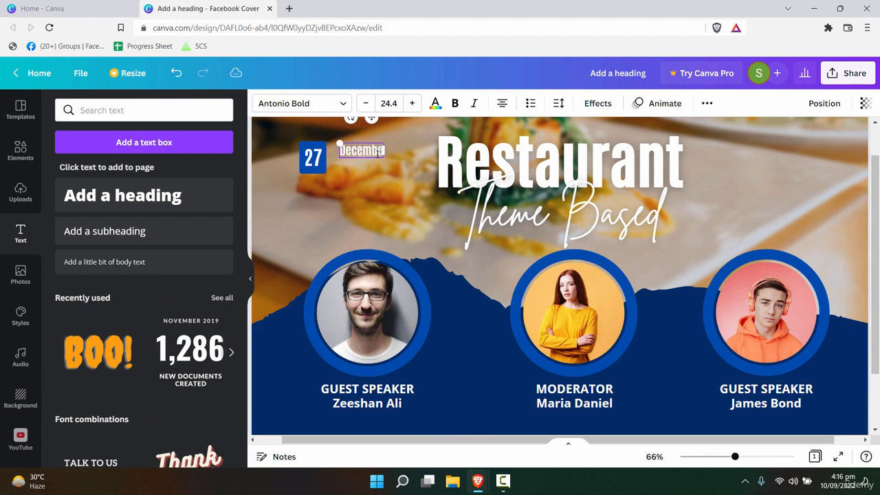
pyautogui.write('2022')
pyautogui.click(368, 190)
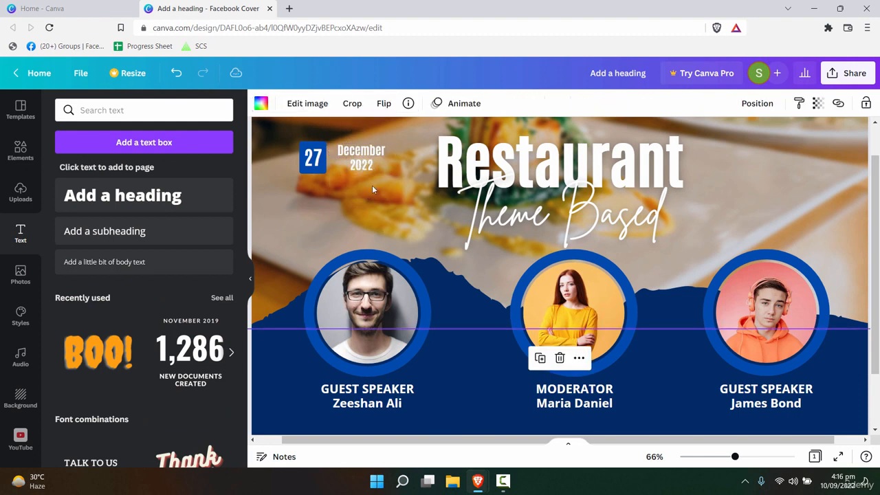
pyautogui.moveTo(365, 167); pyautogui.dragTo(352, 166)
pyautogui.click(415, 177)
# - Zoom out to fit the whole cover and lock the background food photo
pyautogui.press('Escape')
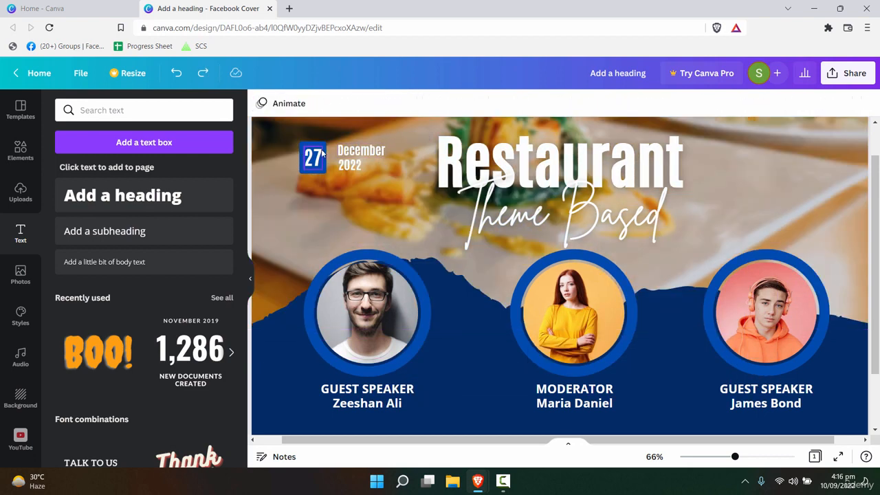
pyautogui.moveTo(735, 457); pyautogui.dragTo(725, 457)
pyautogui.click(364, 177)
pyautogui.hotkey('alt', 'shift', 'l')
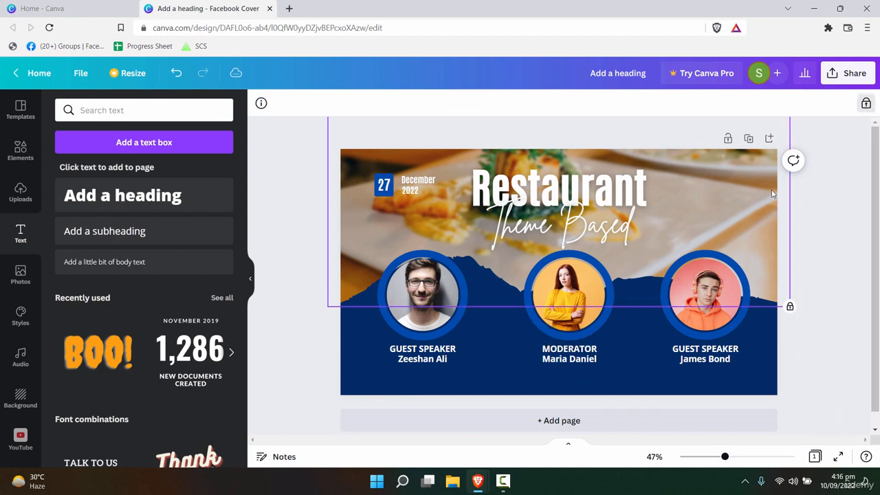
pyautogui.moveTo(367, 179); pyautogui.dragTo(419, 184)
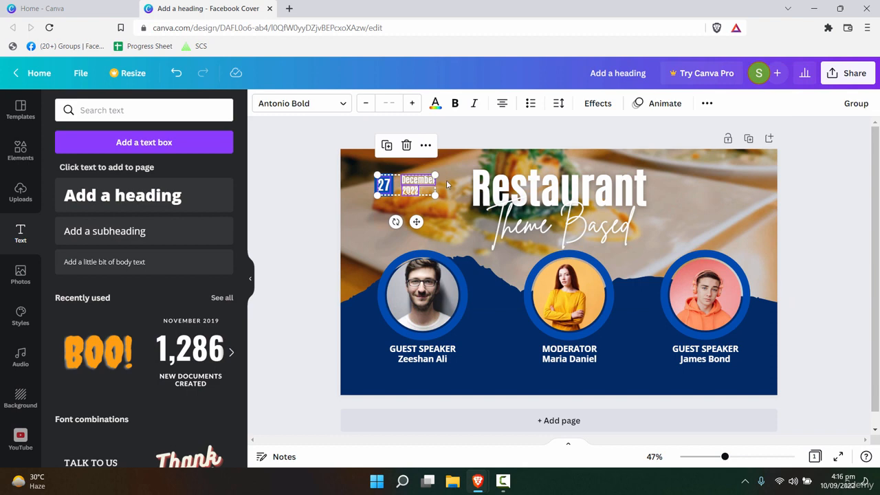
pyautogui.hotkey('ctrl', 'z')
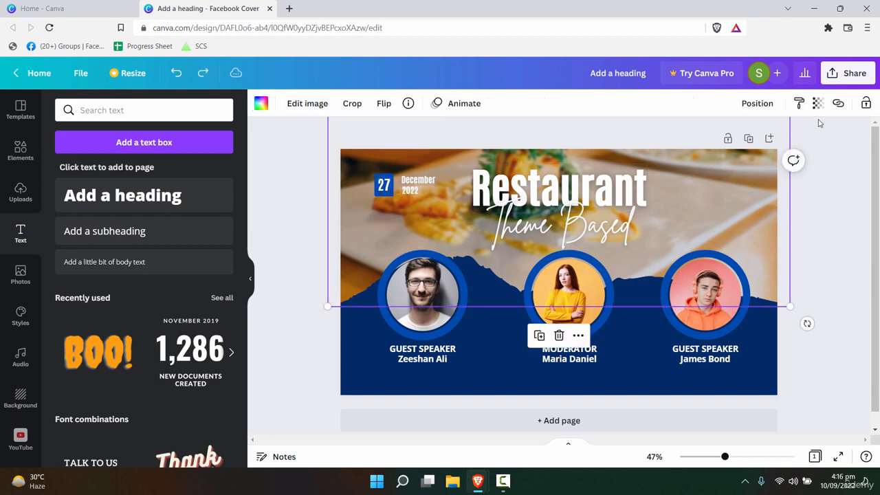
pyautogui.click(866, 104)
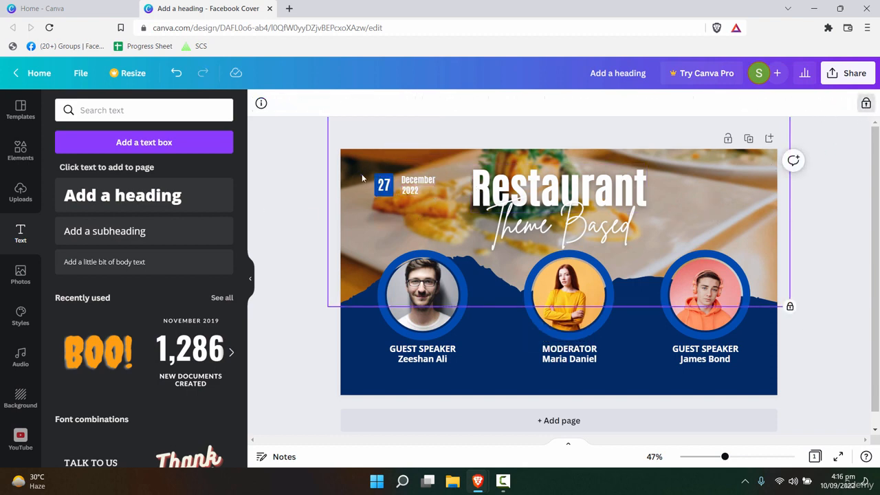
# - Alt-drag a copy of the 27 December 2022 date badge to the cover's upper right
pyautogui.moveTo(441, 209); pyautogui.dragTo(442, 209)
pyautogui.click(359, 231)
pyautogui.moveTo(363, 184); pyautogui.dragTo(718, 186)
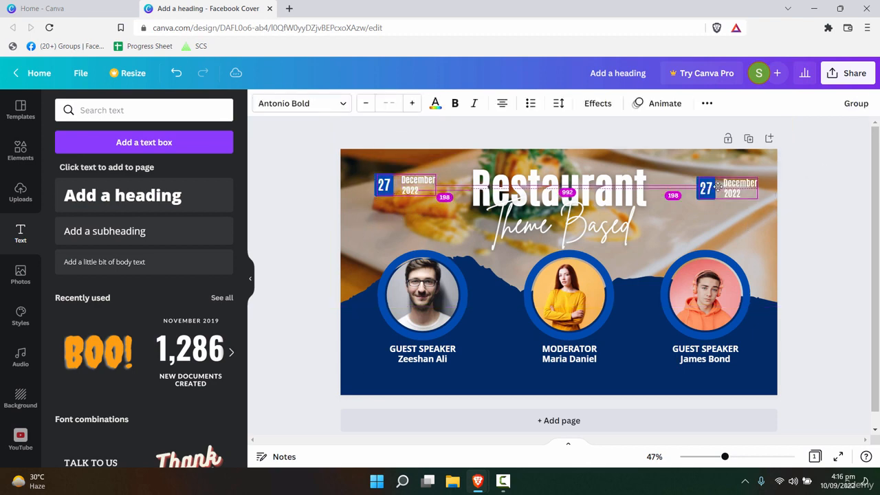
pyautogui.click(716, 214)
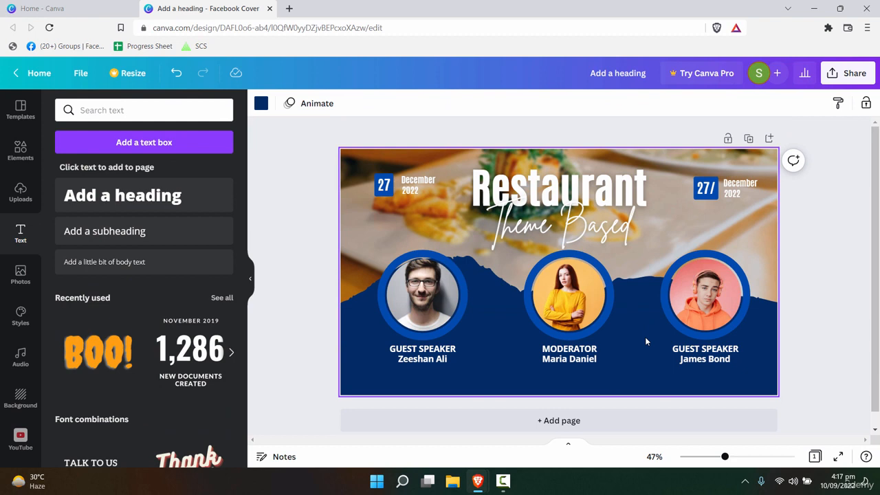
# - Insert a clock graphic via /time, shrink it and recolour it white
pyautogui.press('/')
pyautogui.write('time')
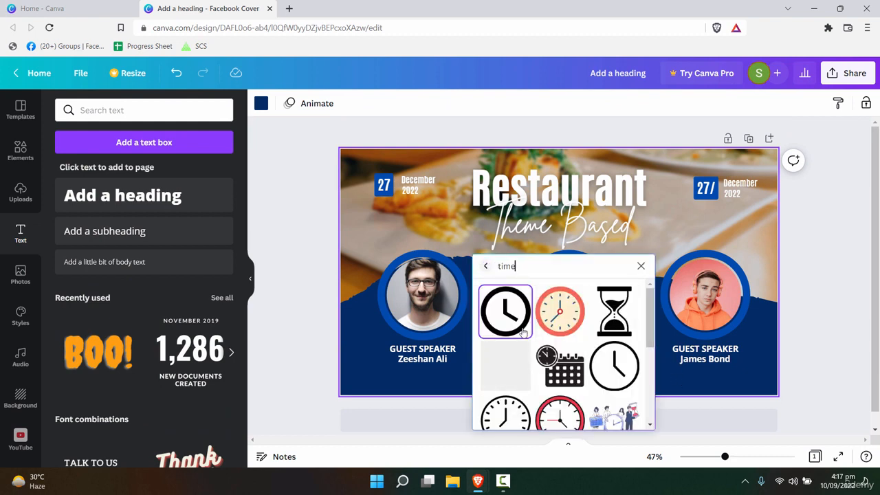
pyautogui.click(524, 333)
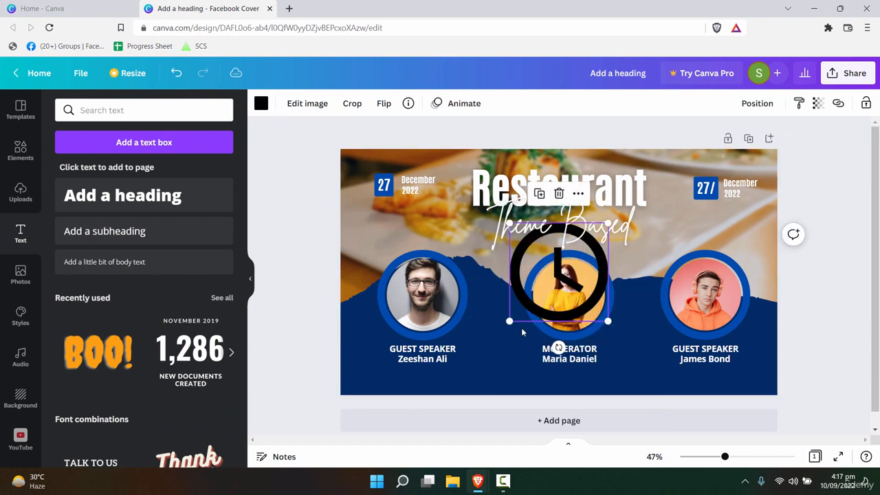
pyautogui.click(604, 249)
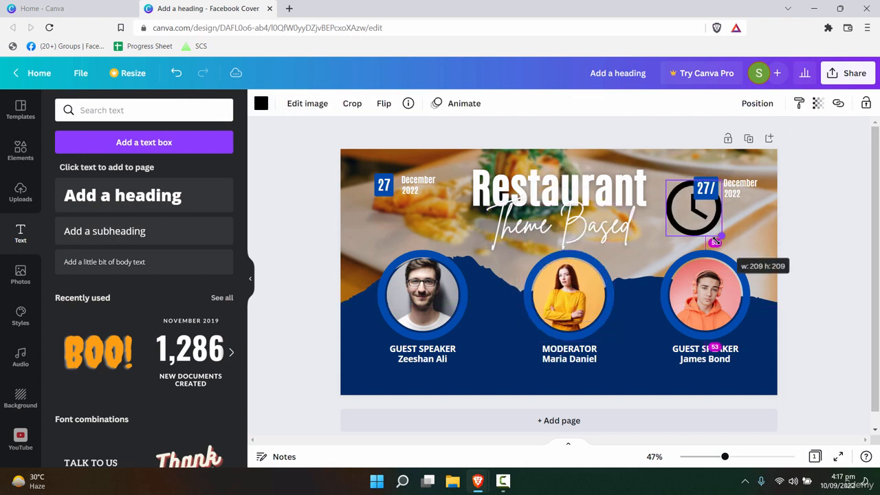
pyautogui.moveTo(719, 239); pyautogui.dragTo(673, 217)
pyautogui.click(262, 104)
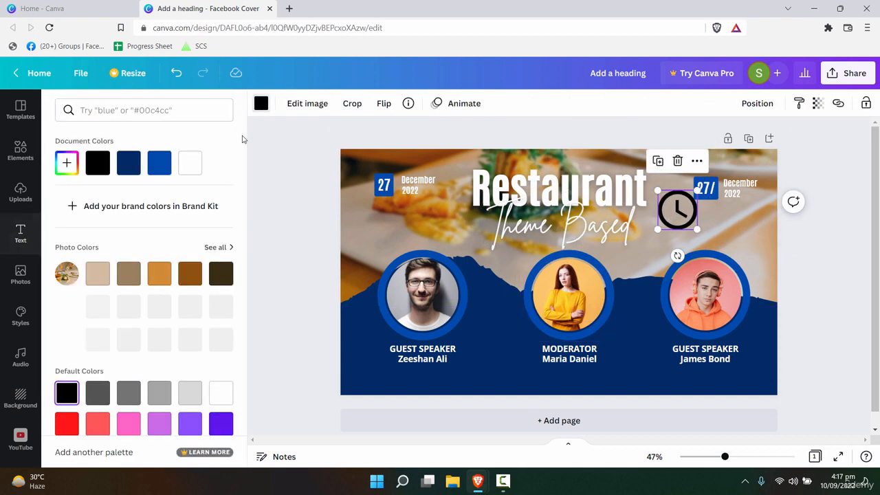
pyautogui.click(190, 163)
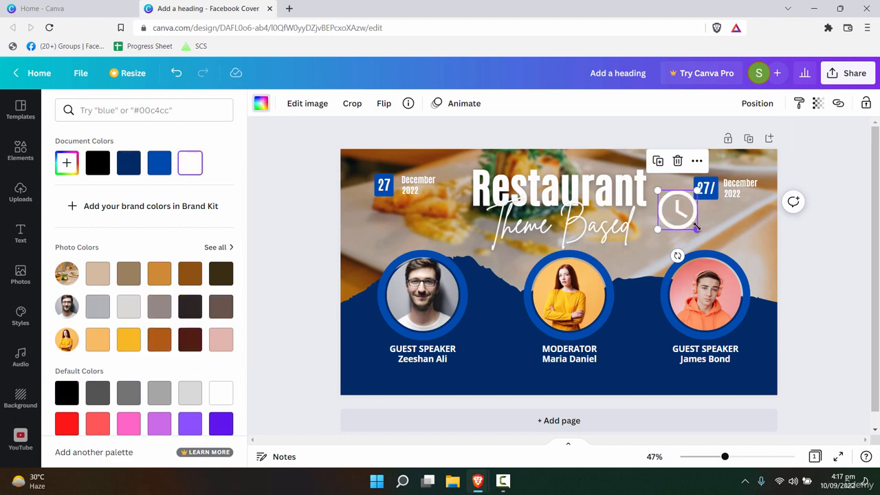
# - Delete the 27 text from the right badge while keeping its blue box
pyautogui.click(708, 189)
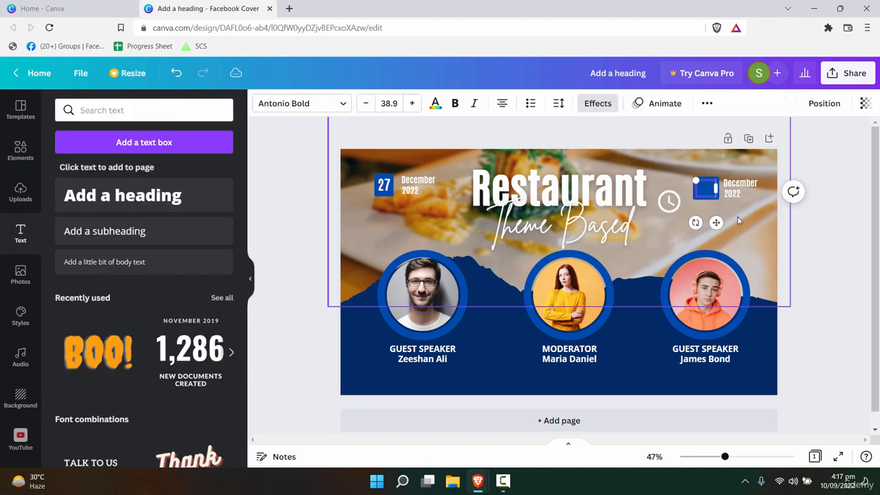
pyautogui.press('Delete')
pyautogui.click(717, 225)
pyautogui.hotkey('ctrl', 'z')
pyautogui.hotkey('ctrl', 'z')
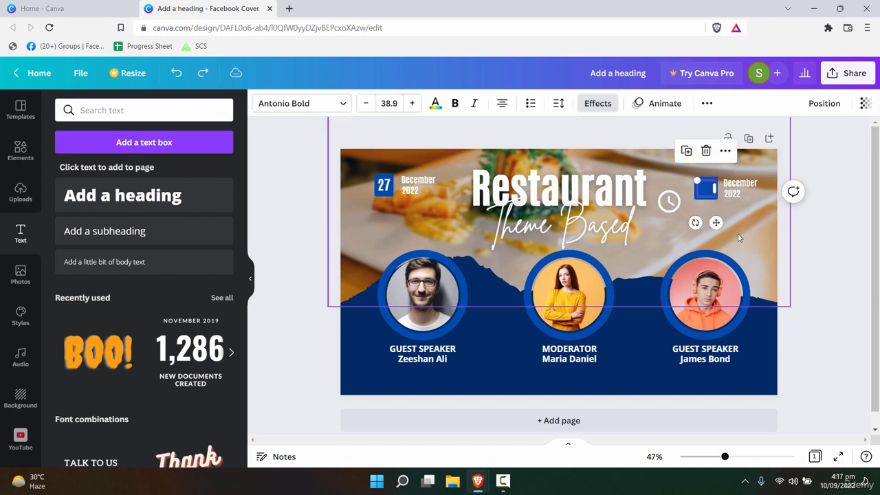
pyautogui.press('Delete')
pyautogui.click(698, 238)
# - Place the clock on the blue box, enlarge the box, and send it behind the clock
pyautogui.moveTo(669, 201); pyautogui.dragTo(701, 192)
pyautogui.click(703, 199)
pyautogui.moveTo(713, 198); pyautogui.dragTo(721, 205)
pyautogui.rightClick(708, 191)
pyautogui.click(762, 288)
pyautogui.click(729, 231)
pyautogui.click(702, 177)
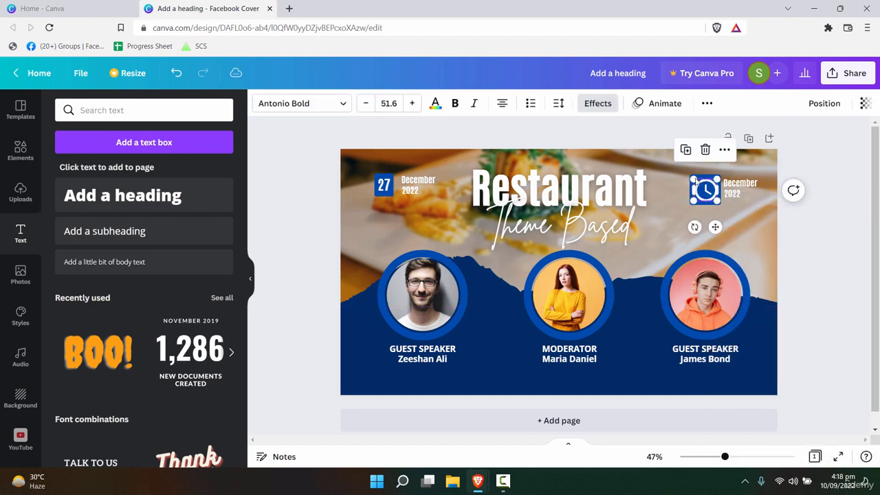
pyautogui.click(674, 200)
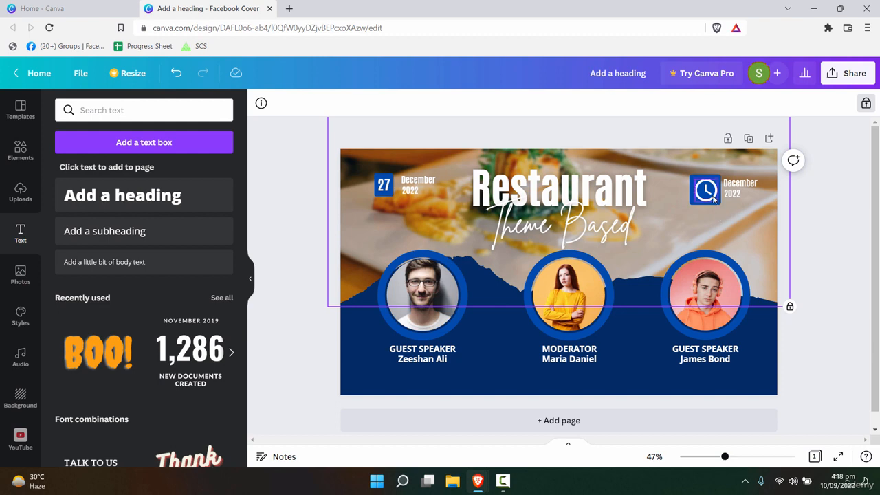
# - Shrink the blue box behind the white clock from 51.6 to 46.4 beside December 2022
pyautogui.click(715, 199)
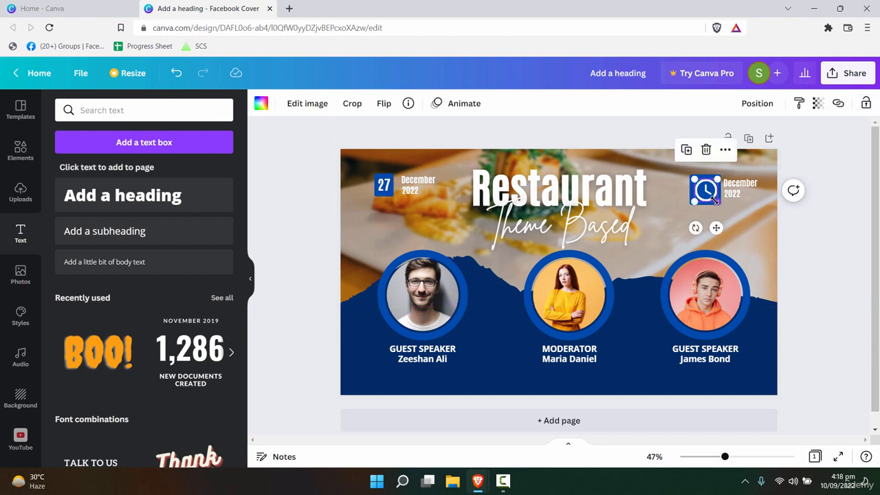
pyautogui.click(715, 198)
pyautogui.click(716, 196)
pyautogui.rightClick(711, 193)
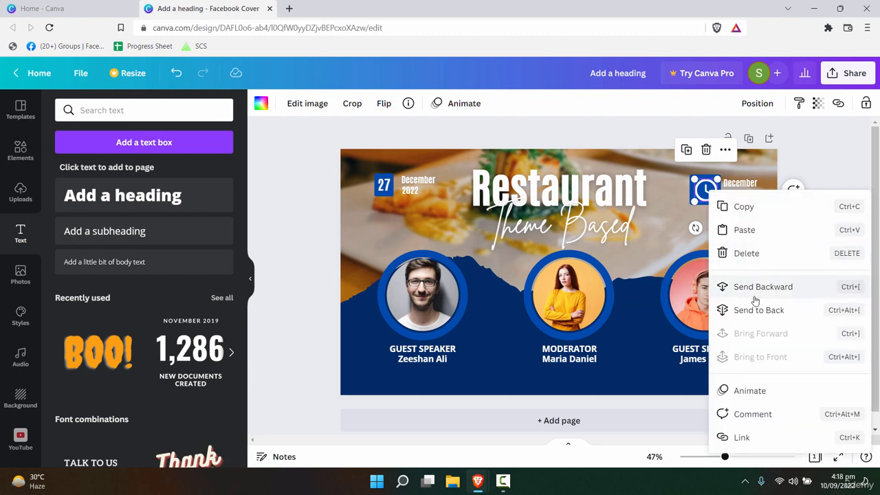
pyautogui.click(660, 226)
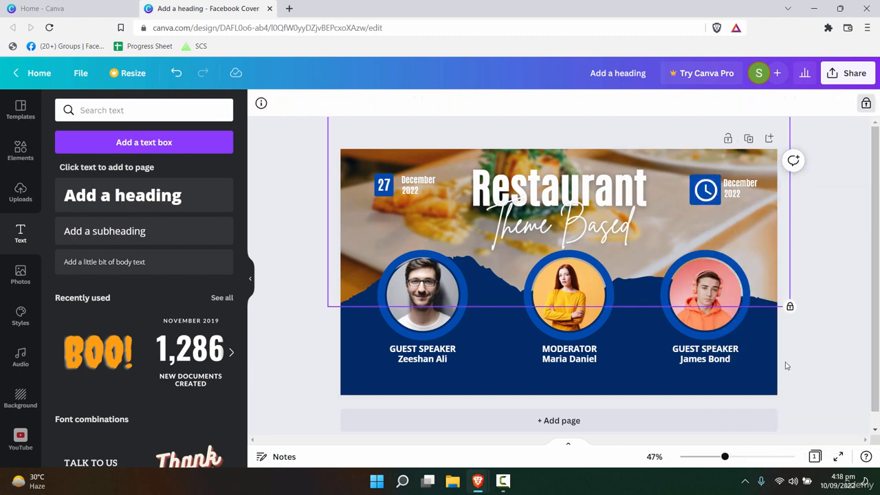
pyautogui.click(714, 196)
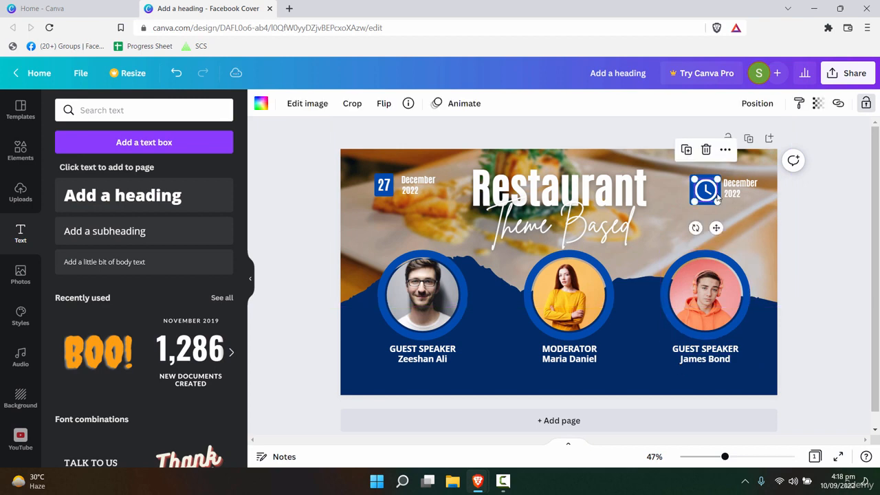
pyautogui.click(716, 201)
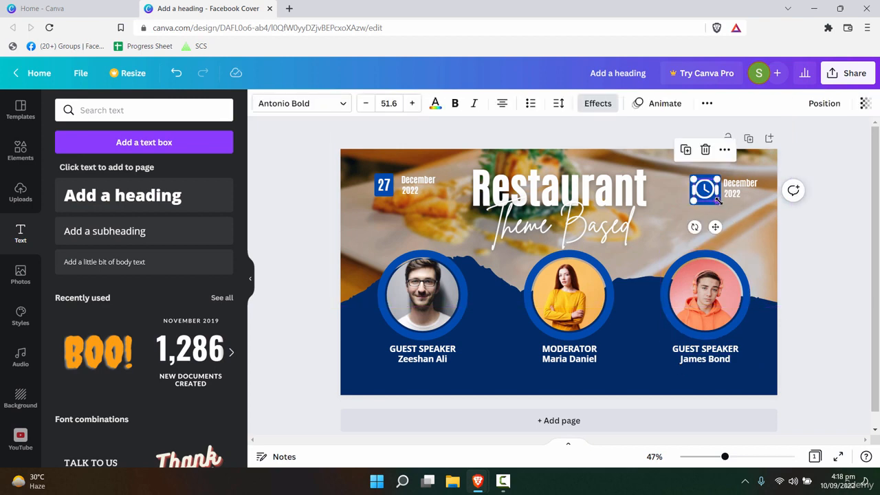
pyautogui.moveTo(718, 201); pyautogui.dragTo(716, 198)
pyautogui.click(706, 193)
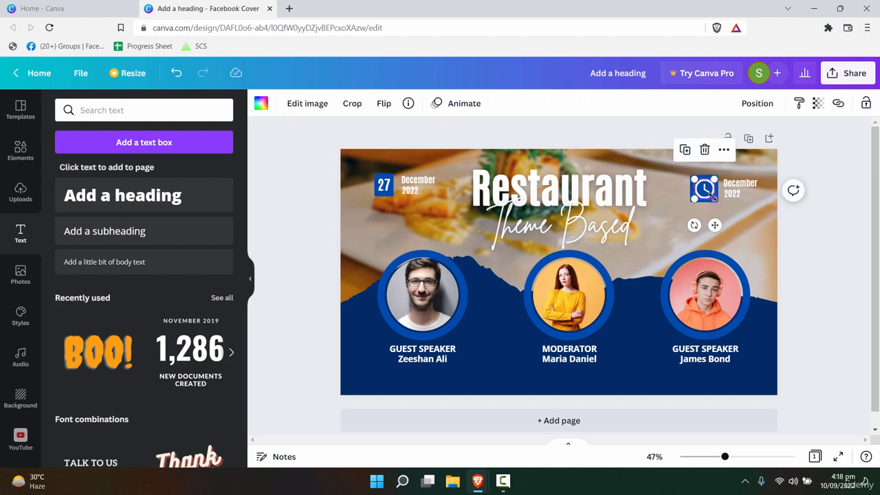
pyautogui.click(765, 221)
pyautogui.doubleClick(736, 195)
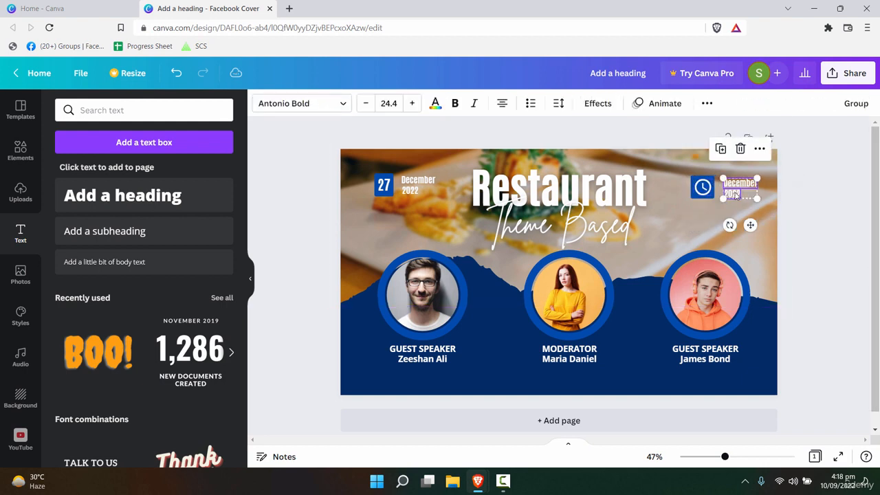
pyautogui.click(829, 367)
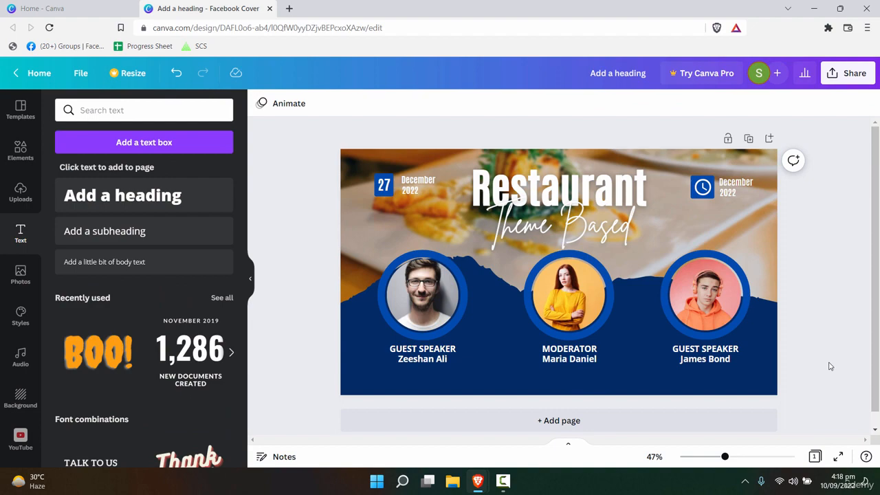